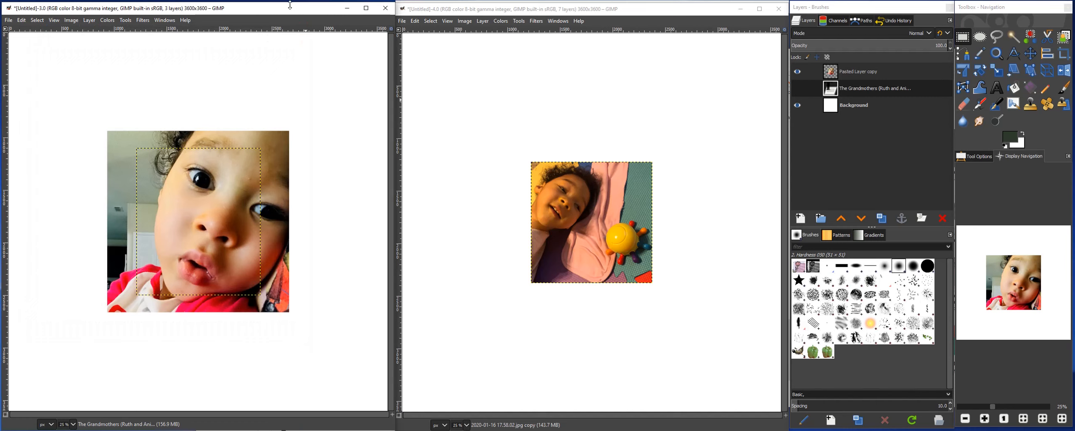
# Step: Move the close-up toddler photo into the upper-left corner area of the three-layer image's canvas
pyautogui.click(644, 11)
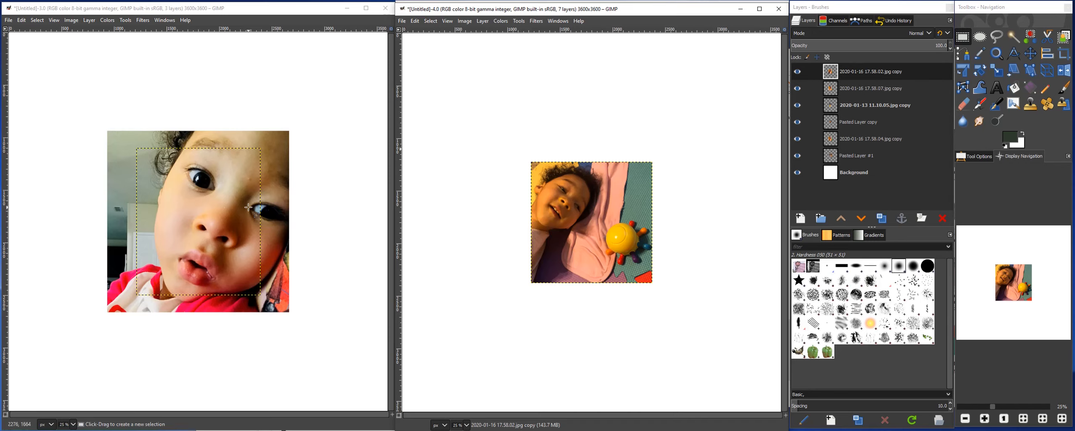
pyautogui.press('m')
pyautogui.click(132, 154)
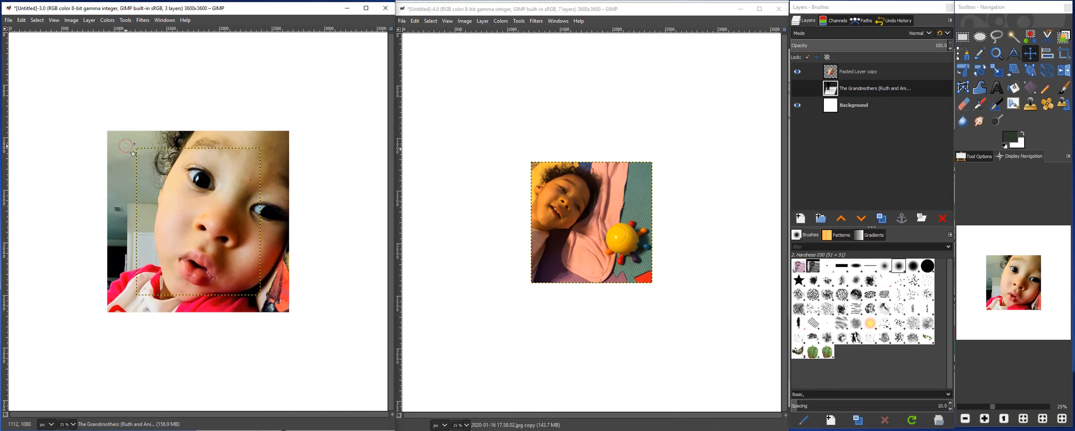
pyautogui.moveTo(126, 146); pyautogui.dragTo(34, 55)
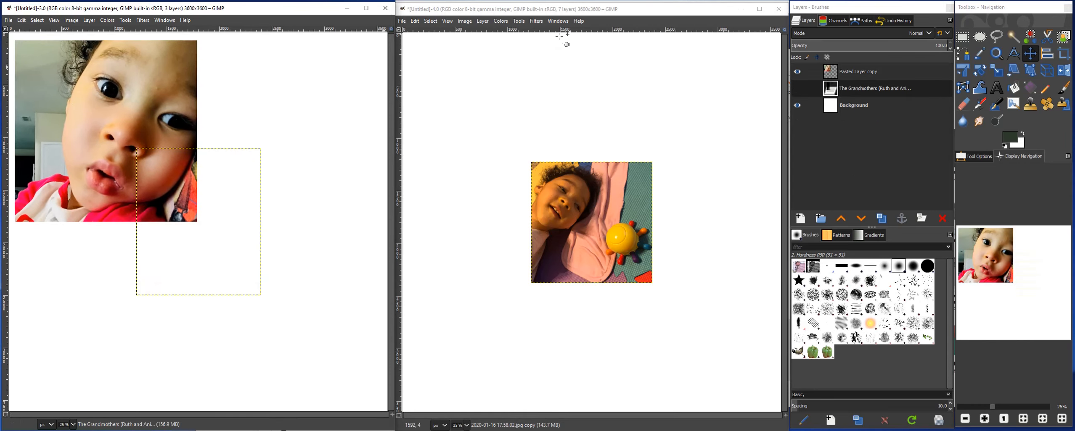
# Step: In the seven-layer image, spread the three stacked yellow-ball toddler photos into a side-by-side row across the lower canvas
pyautogui.click(654, 14)
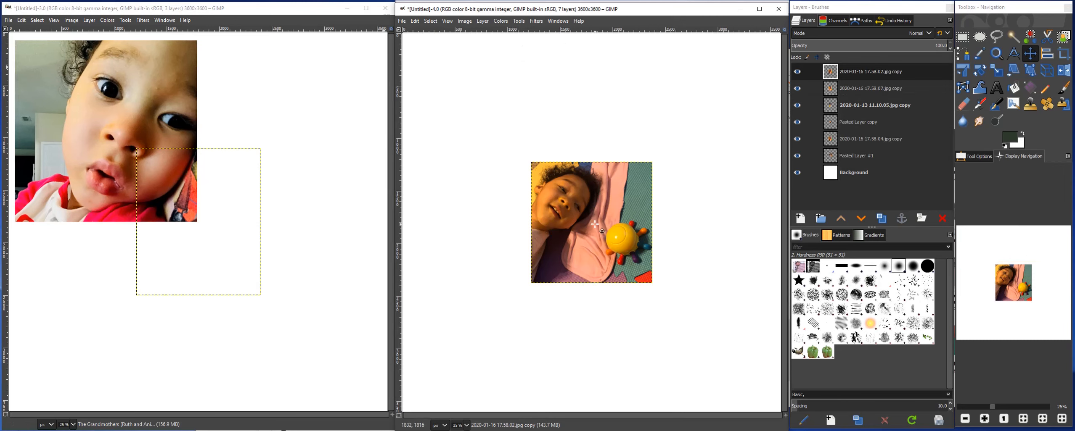
pyautogui.moveTo(597, 235); pyautogui.dragTo(607, 352)
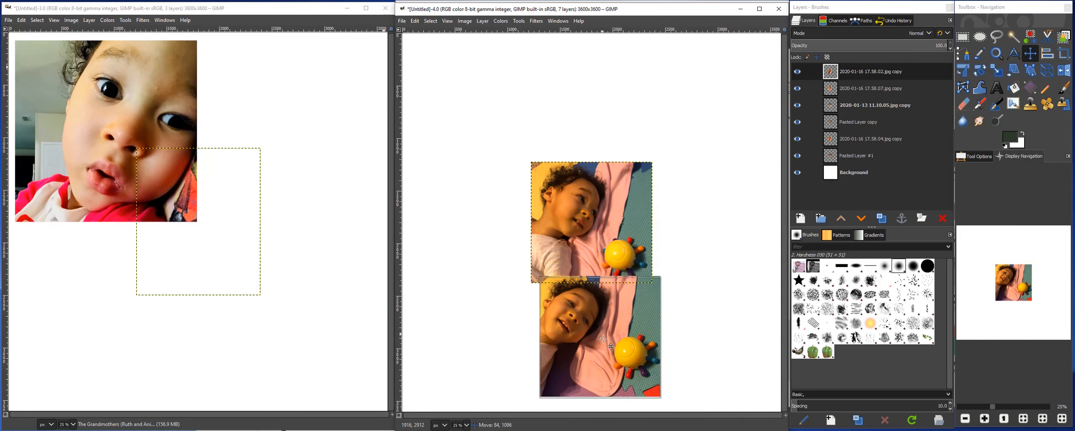
pyautogui.moveTo(597, 219); pyautogui.dragTo(478, 330)
pyautogui.moveTo(597, 338); pyautogui.dragTo(593, 332)
pyautogui.moveTo(541, 219); pyautogui.dragTo(597, 322)
pyautogui.click(600, 320)
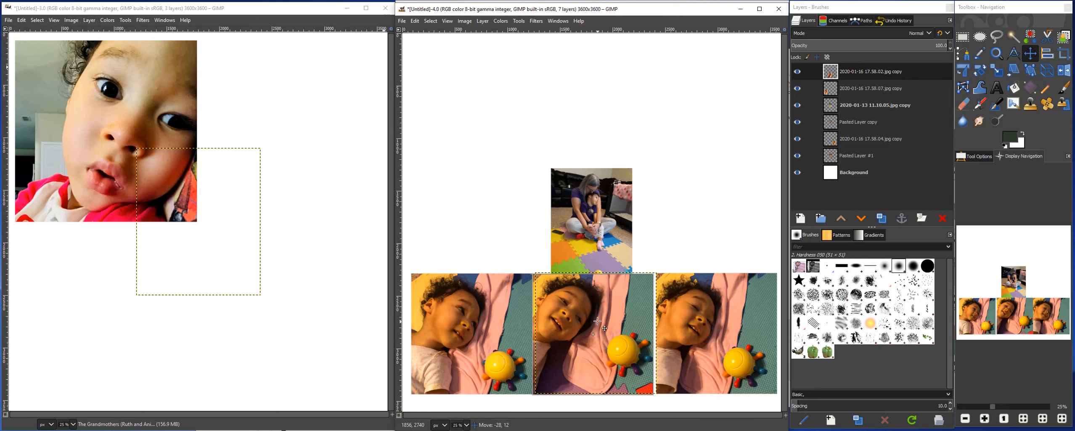
# Step: Place the small laughing-child photo near the canvas top and set the two portrait photos side by side above the lower row
pyautogui.moveTo(581, 228); pyautogui.dragTo(615, 125)
pyautogui.moveTo(619, 219); pyautogui.dragTo(666, 211)
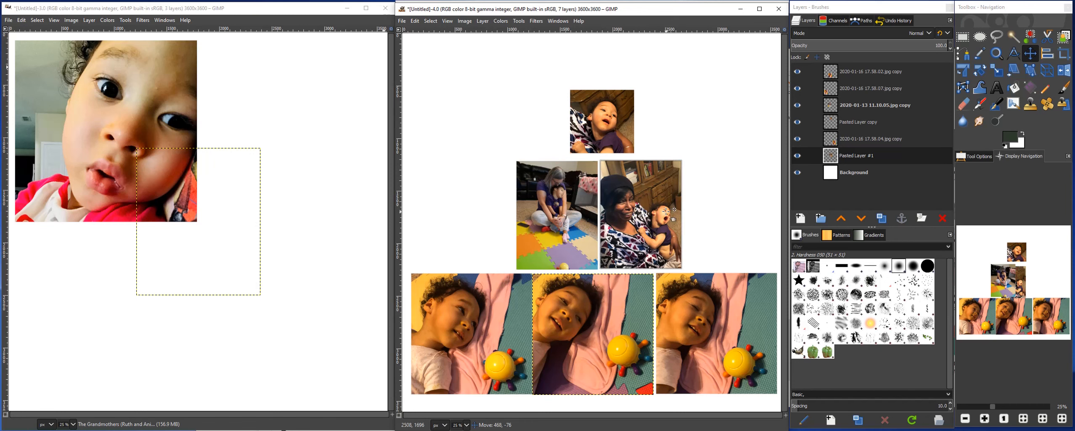
pyautogui.click(567, 213)
# Step: Nudge the photos in the lower row so their edges and gaps line up evenly
pyautogui.moveTo(688, 320); pyautogui.dragTo(688, 321)
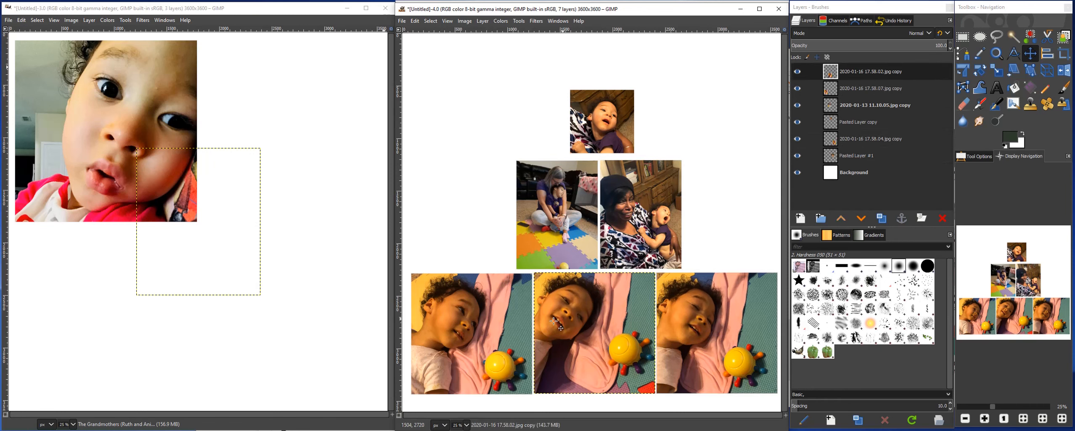
pyautogui.moveTo(482, 320); pyautogui.dragTo(481, 318)
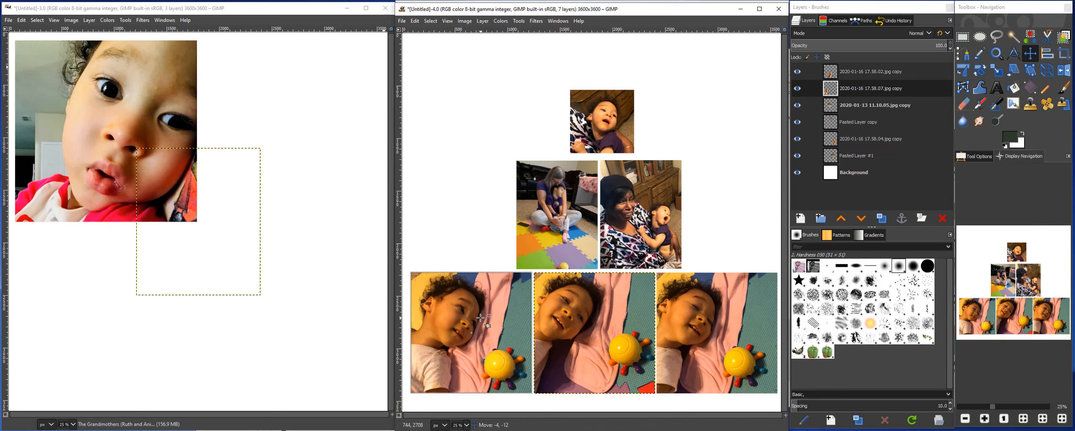
pyautogui.press('pageup')
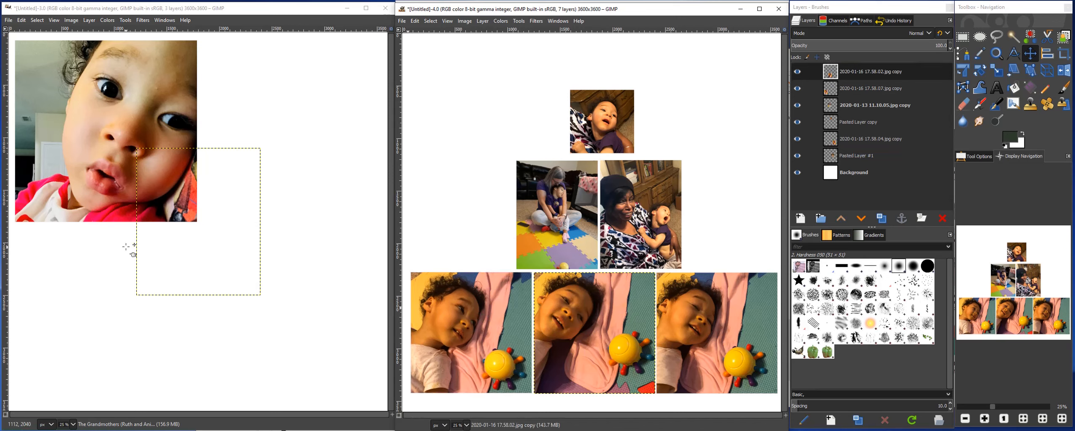
# Step: Add a horizontal guide at 50% to the image with the single close-up photo
pyautogui.click(199, 4)
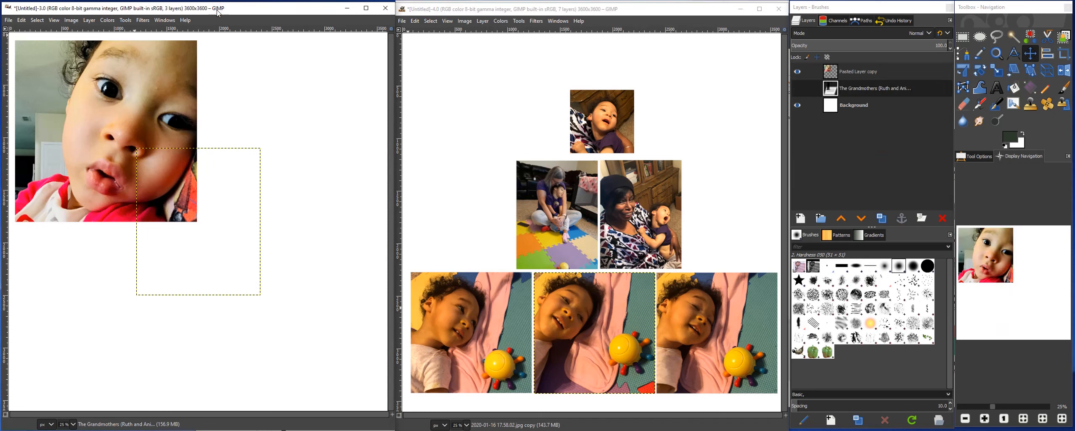
pyautogui.click(71, 20)
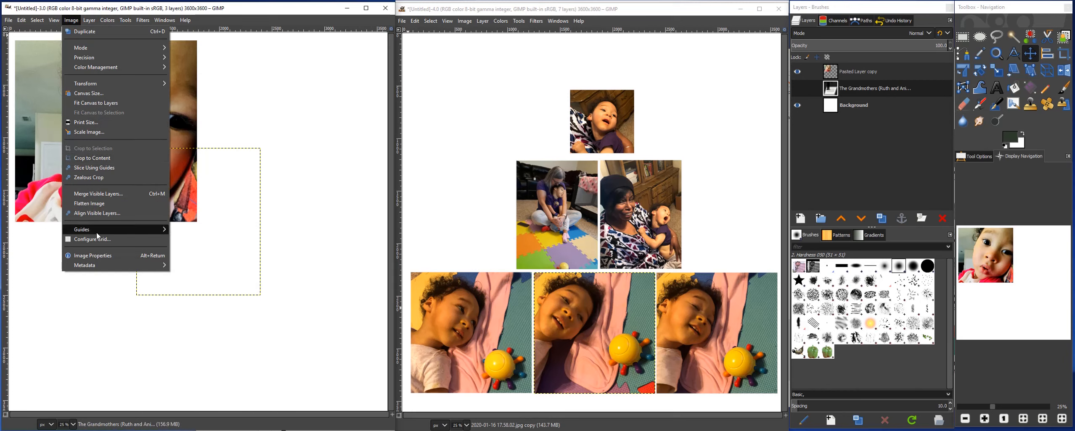
pyautogui.moveTo(96, 235)
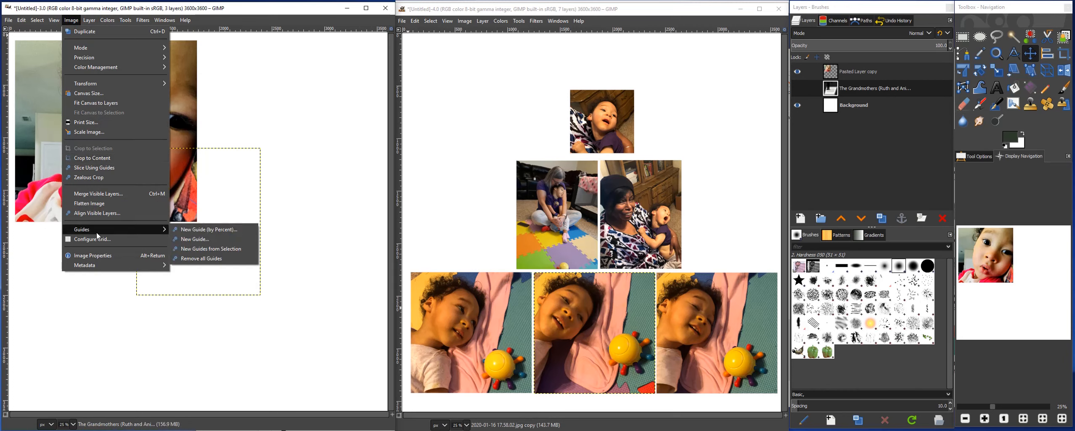
pyautogui.click(200, 230)
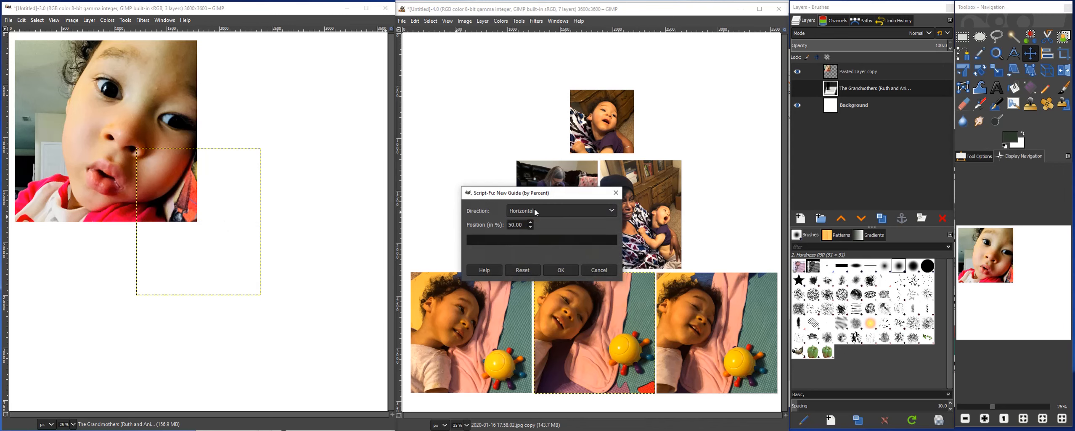
pyautogui.click(560, 270)
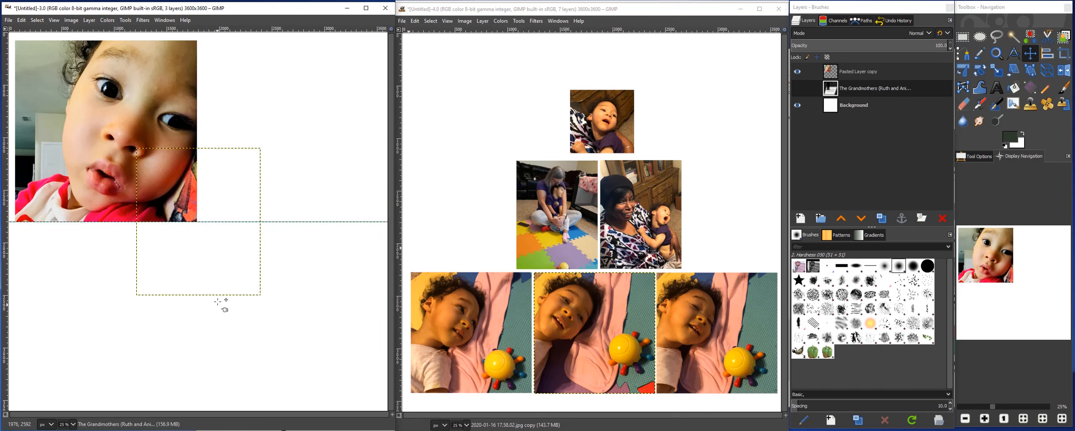
# Step: Add a vertical guide at 50% to the image with the single close-up photo
pyautogui.click(70, 22)
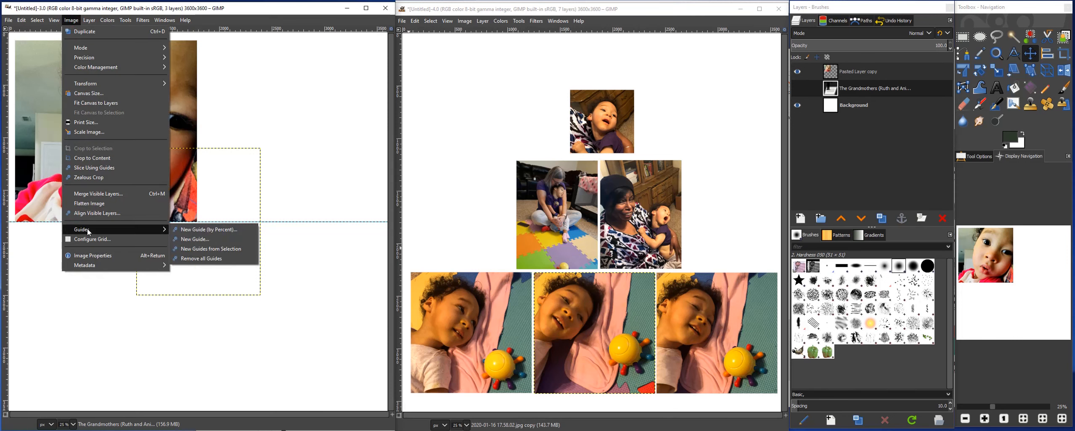
pyautogui.click(200, 229)
pyautogui.click(580, 213)
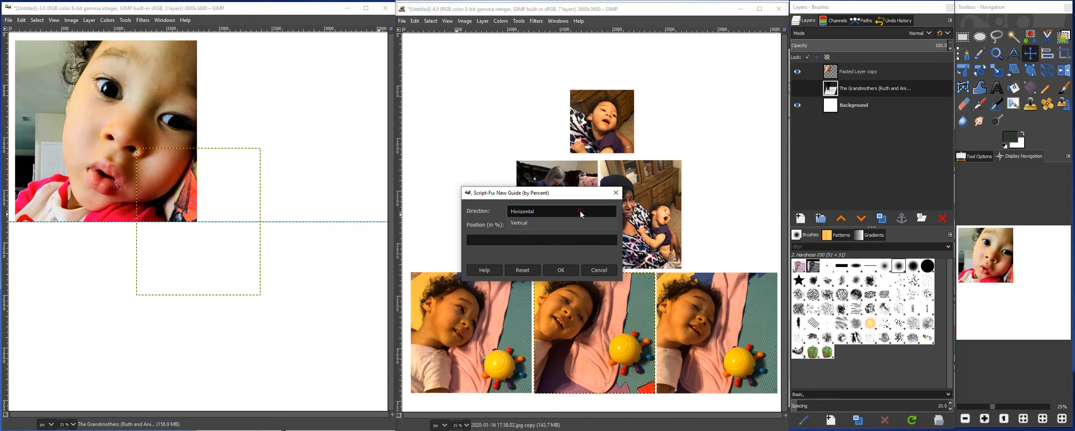
pyautogui.click(580, 223)
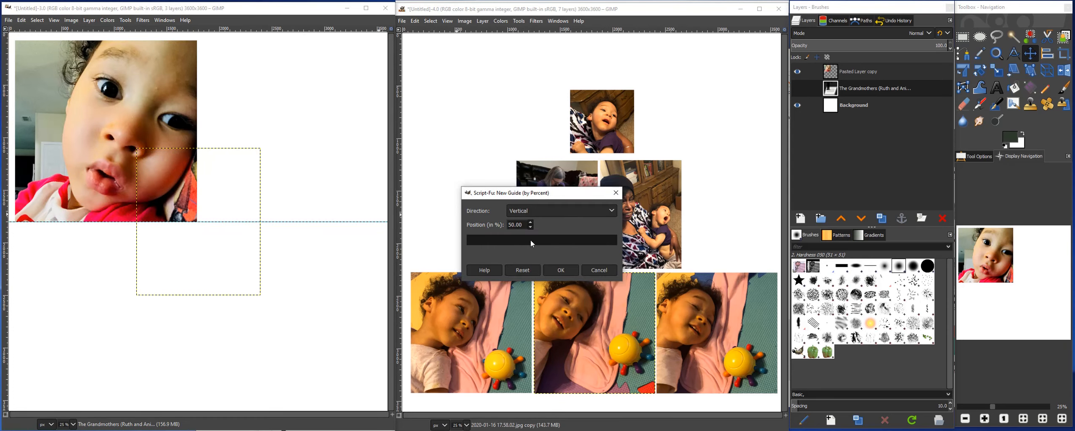
pyautogui.click(569, 273)
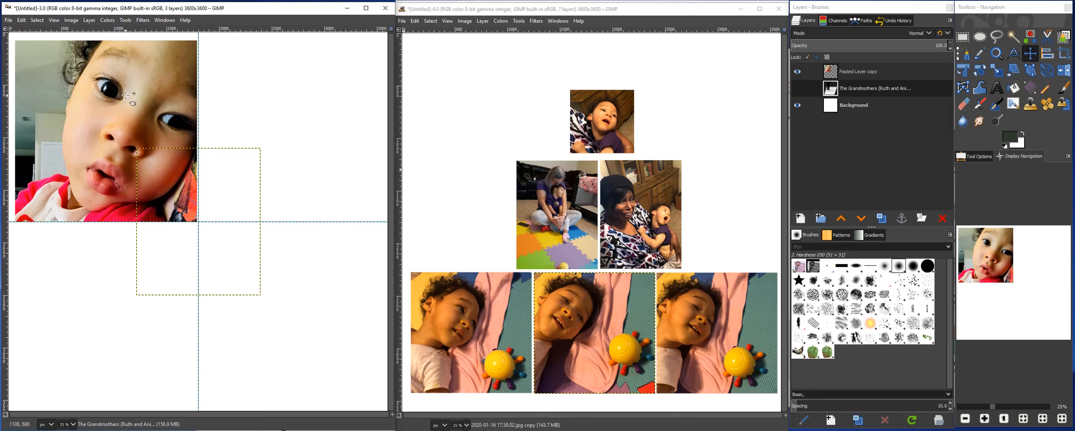
# Step: Scale the Pasted Layer copy photo down to about 1586 × 1582 pixels and center it within the upper-left guide quadrant
pyautogui.moveTo(119, 101); pyautogui.dragTo(118, 96)
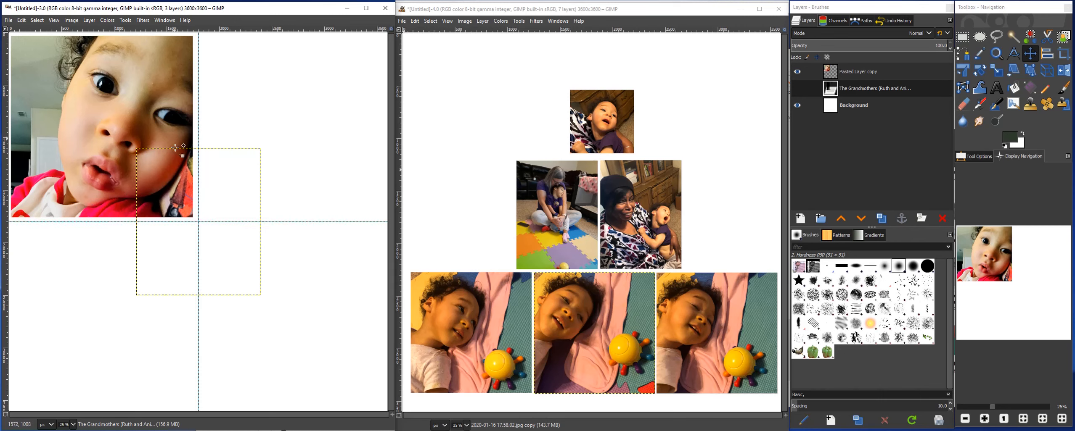
pyautogui.click(996, 70)
pyautogui.click(306, 91)
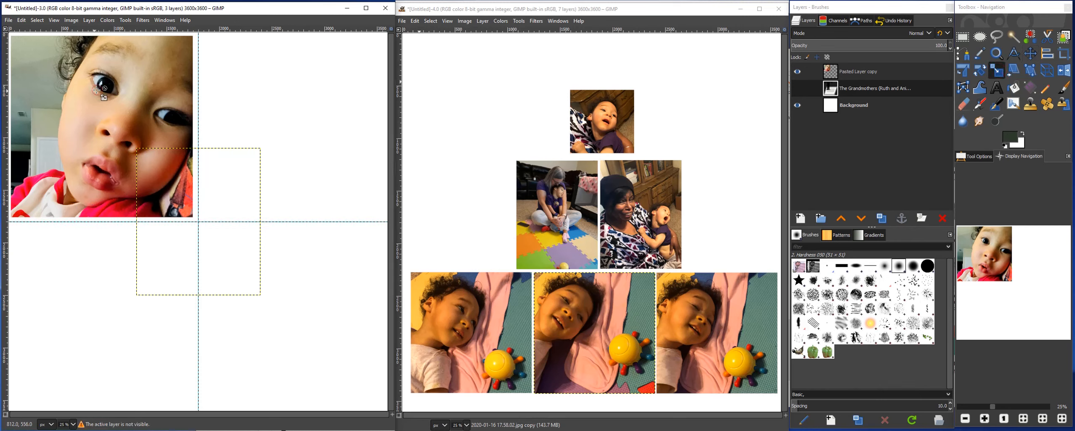
pyautogui.click(875, 72)
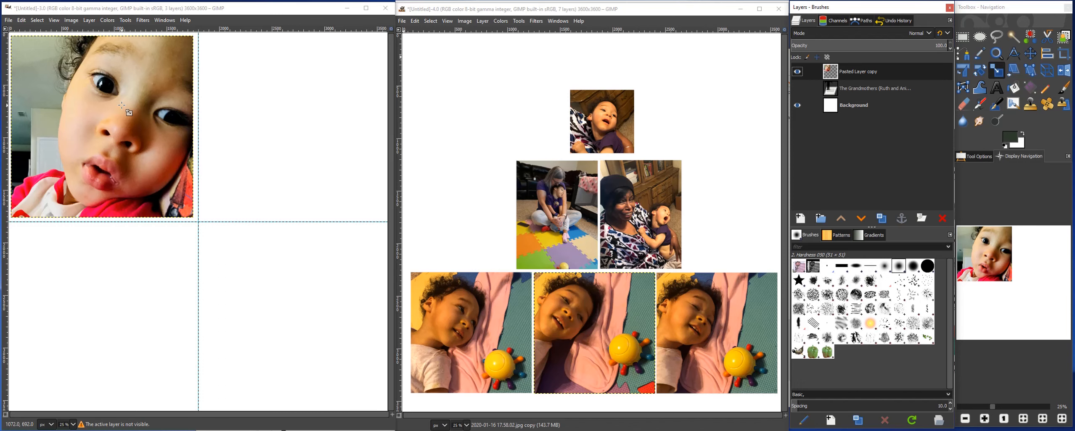
pyautogui.click(996, 72)
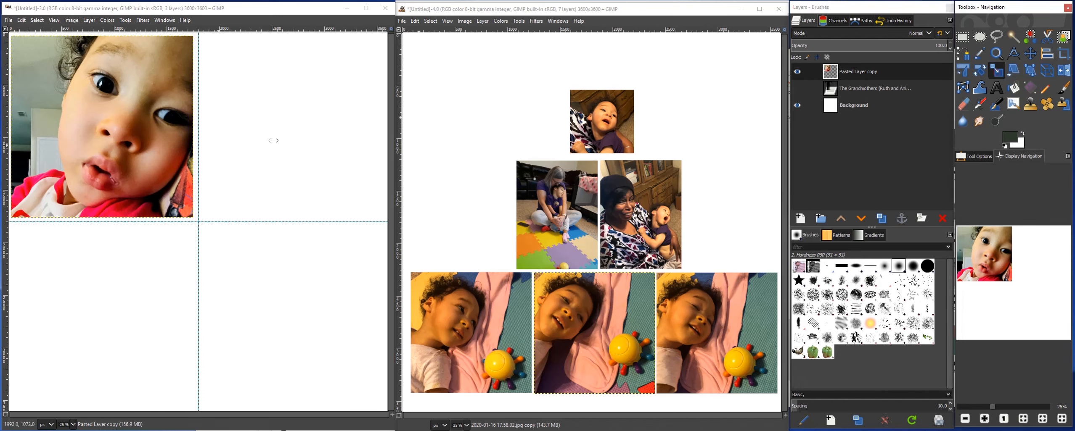
pyautogui.click(98, 129)
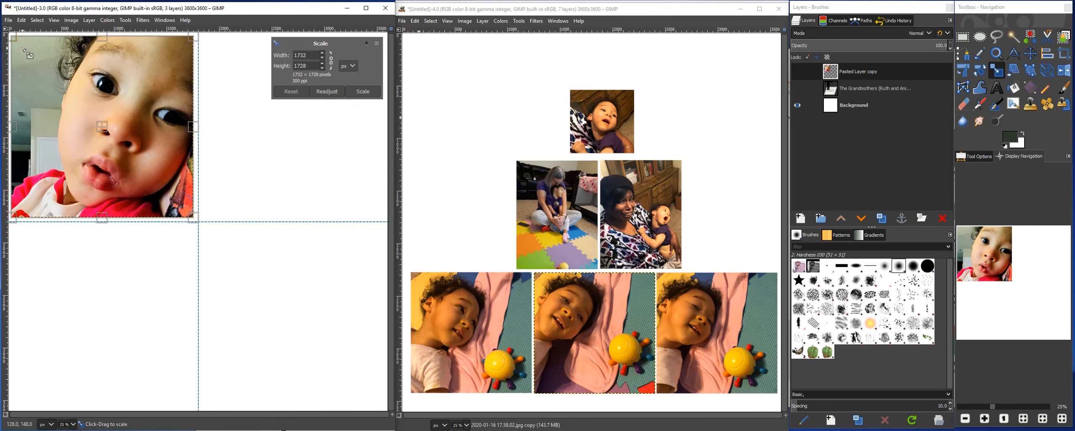
pyautogui.moveTo(28, 51); pyautogui.dragTo(43, 63)
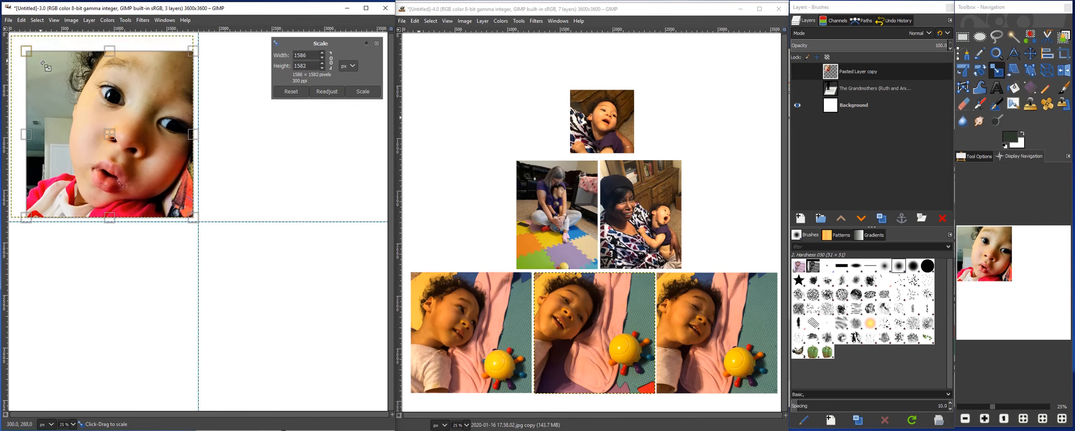
pyautogui.click(371, 93)
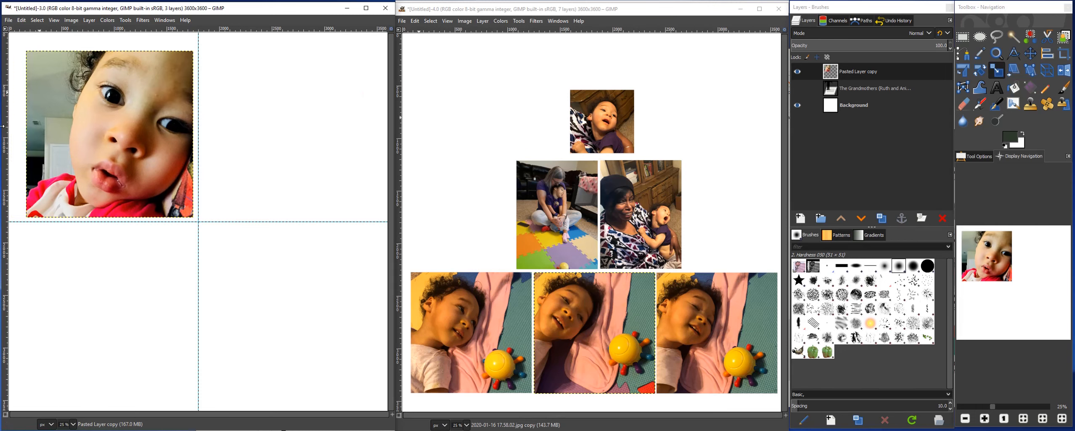
pyautogui.press('m')
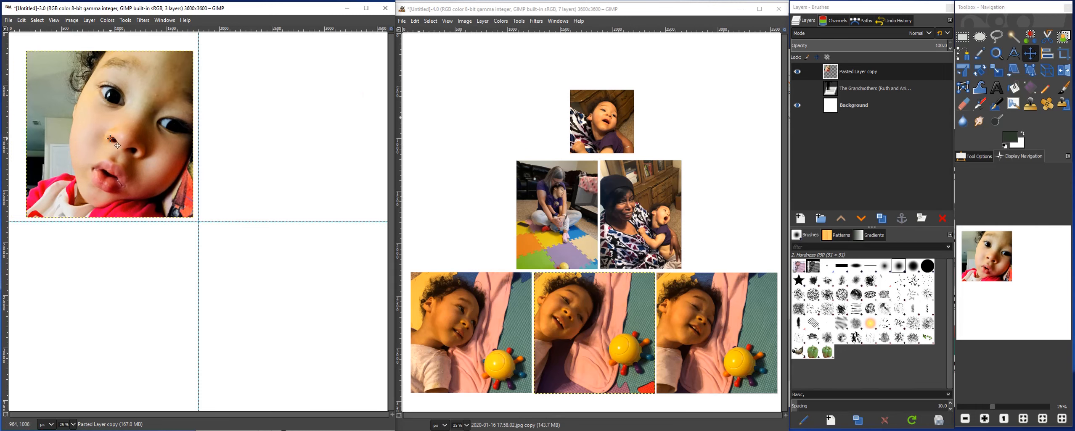
pyautogui.moveTo(110, 138); pyautogui.dragTo(107, 134)
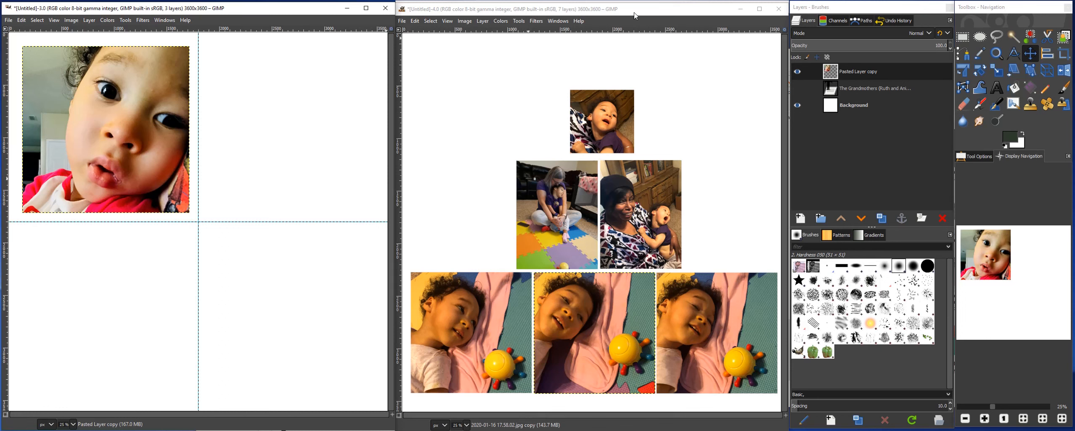
# Step: Add a vertical guide at 50% to the six-photo image
pyautogui.click(649, 17)
pyautogui.click(464, 21)
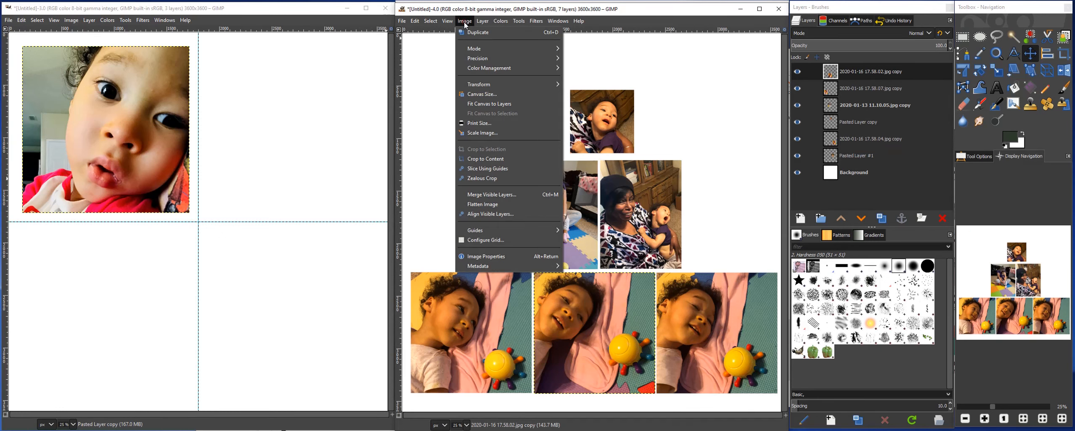
pyautogui.moveTo(486, 227)
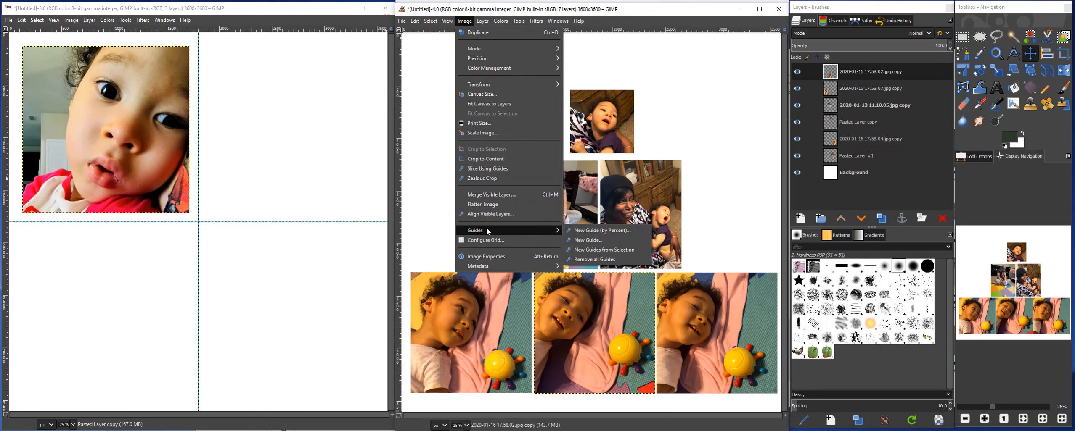
pyautogui.click(579, 231)
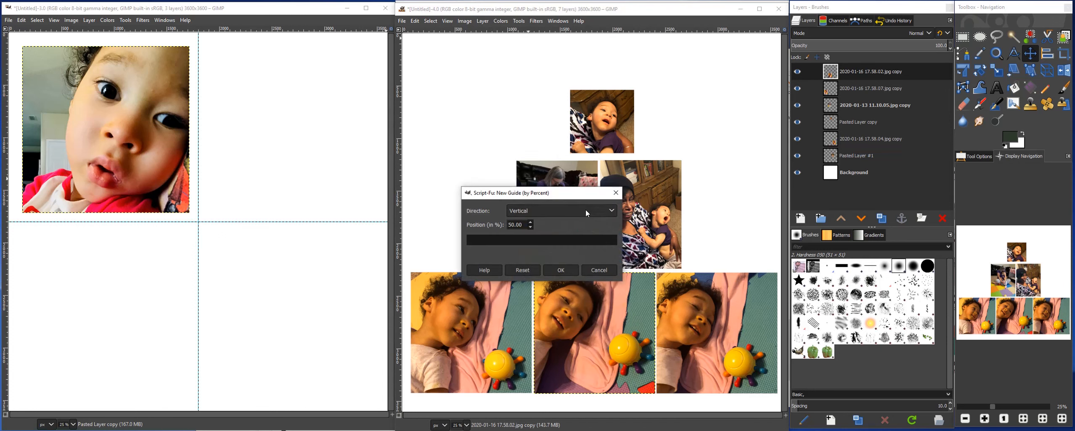
pyautogui.click(561, 270)
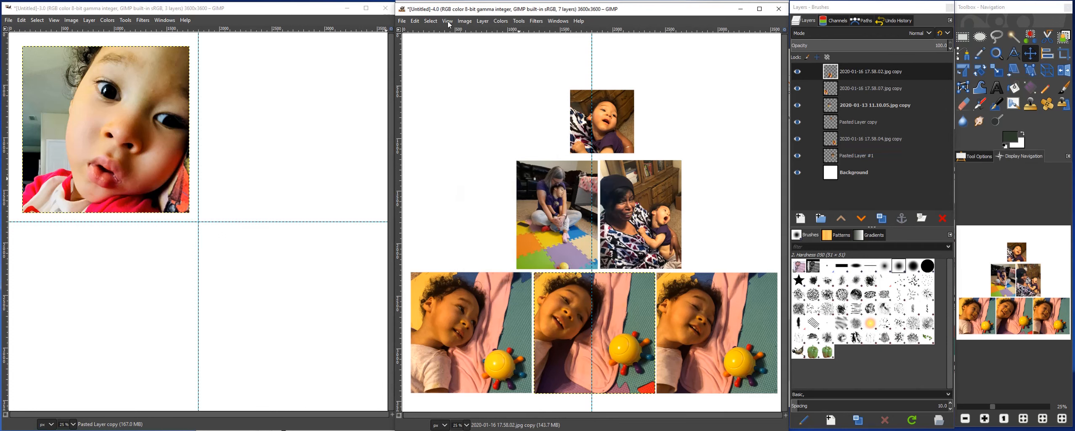
# Step: Add a horizontal guide at 50% to the six-photo image
pyautogui.click(465, 21)
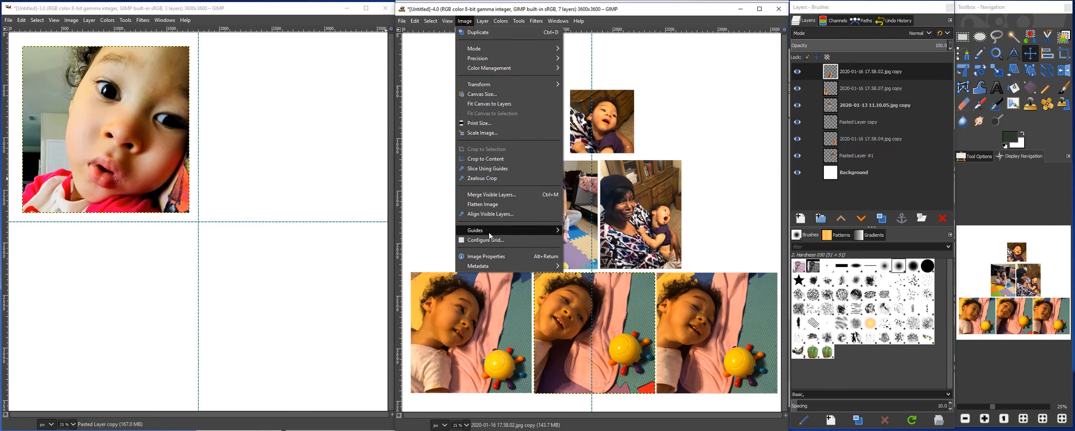
pyautogui.moveTo(489, 236)
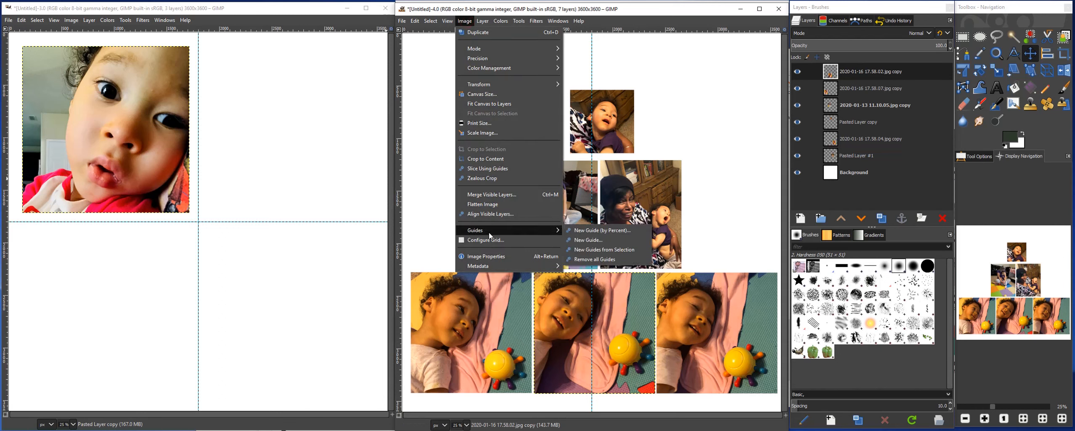
pyautogui.click(585, 231)
pyautogui.click(588, 212)
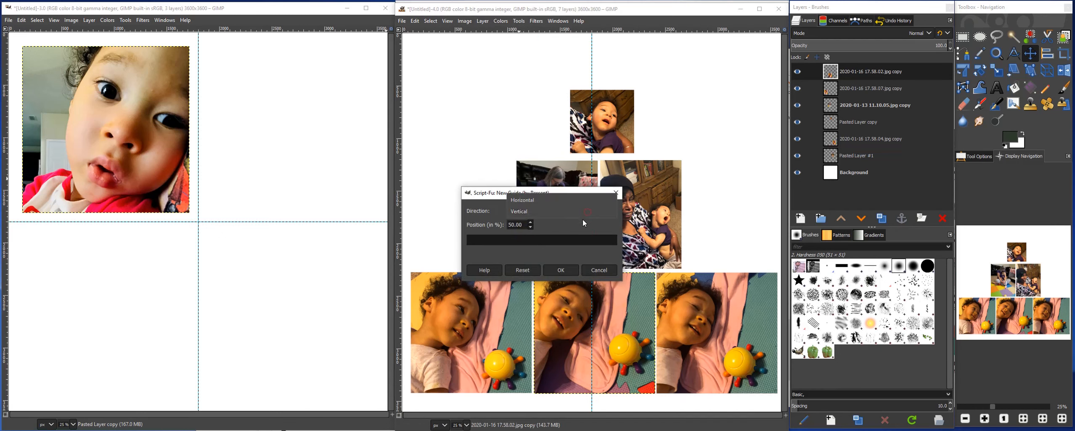
pyautogui.click(544, 201)
pyautogui.click(565, 268)
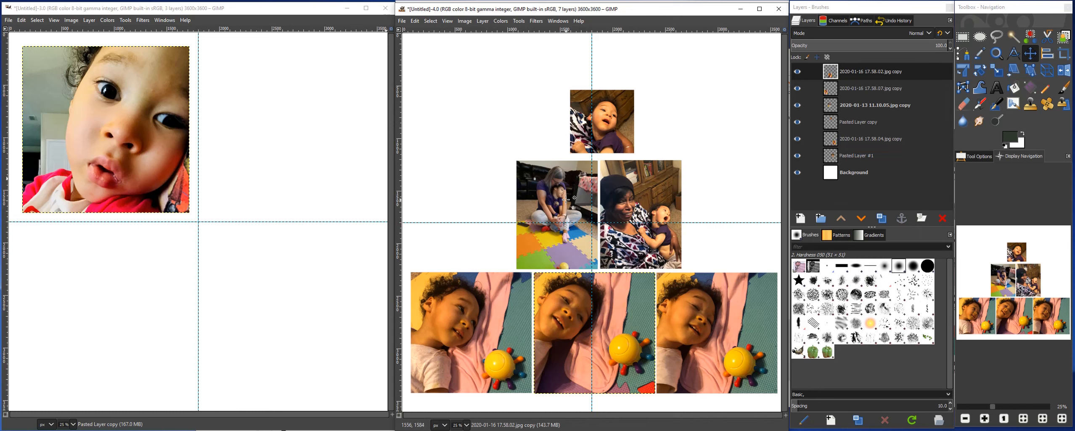
# Step: Reposition the top photo, both middle-row photos and the two left bottom-row photos to space the pyramid around the vertical guide
pyautogui.moveTo(568, 199); pyautogui.dragTo(554, 200)
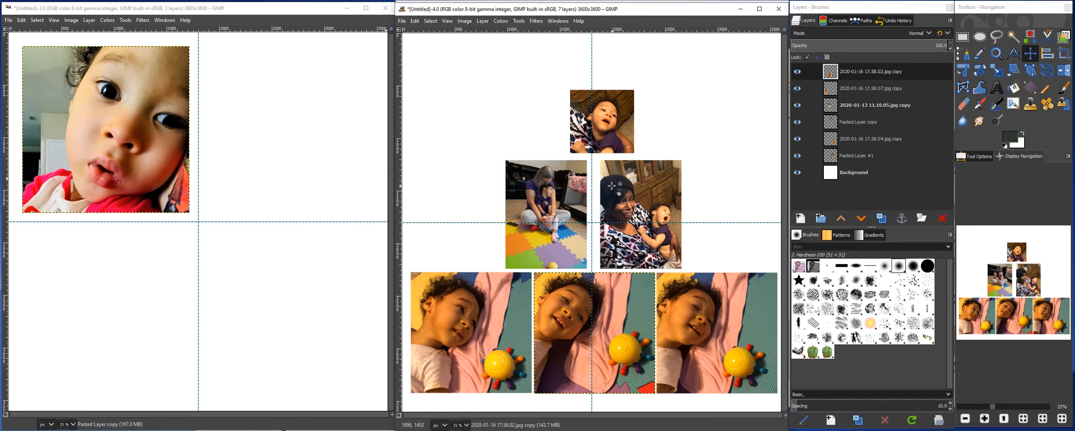
pyautogui.moveTo(612, 185); pyautogui.dragTo(609, 187)
pyautogui.moveTo(610, 111); pyautogui.dragTo(600, 113)
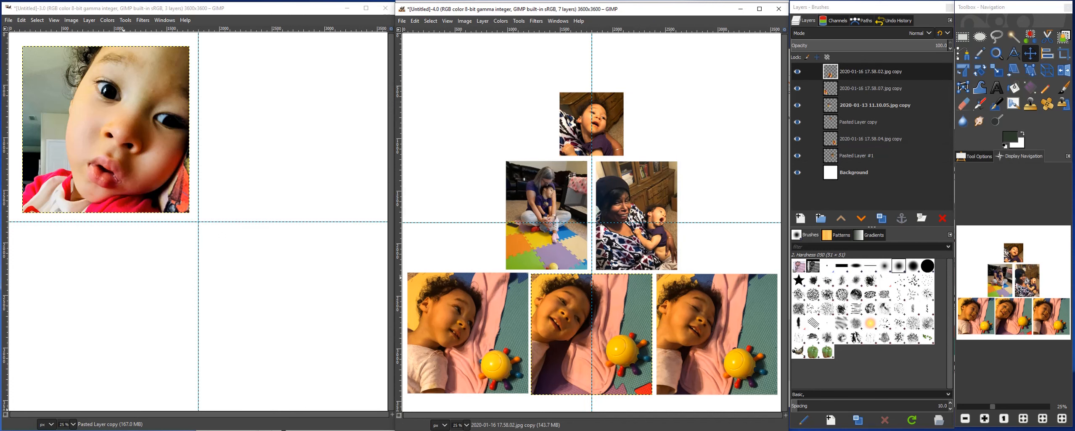
# Step: Switch to the Judy Anne folder and add evak_goodfriends_judyanne_bg6.jpg as a layer in both GIMP images
pyautogui.hotkey('alt', 'Tab')
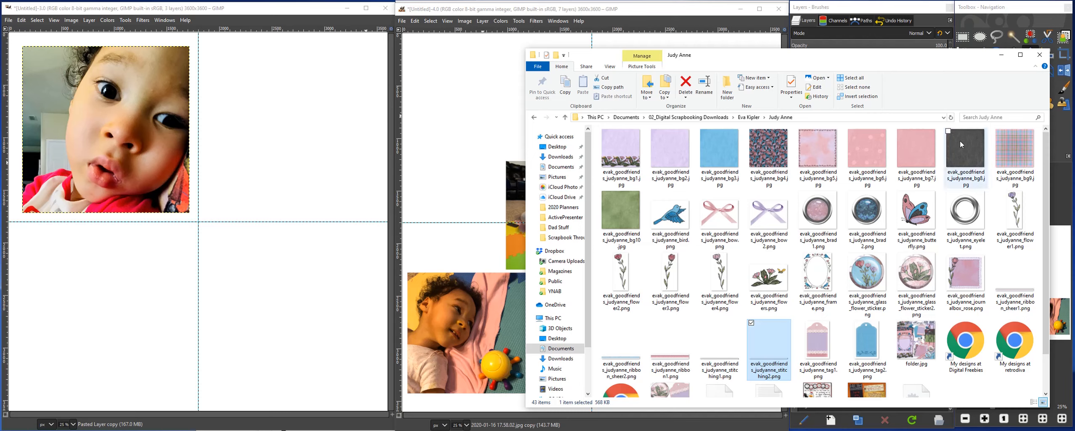
pyautogui.click(878, 146)
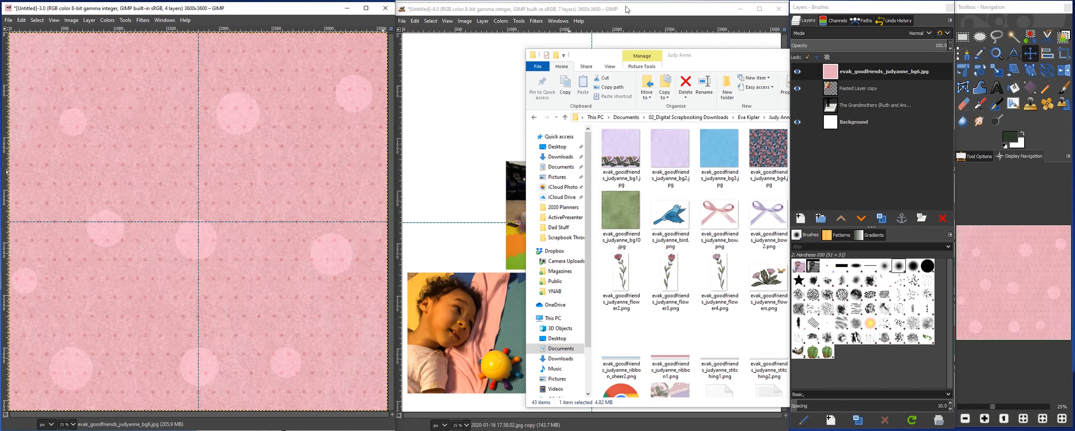
pyautogui.click(717, 60)
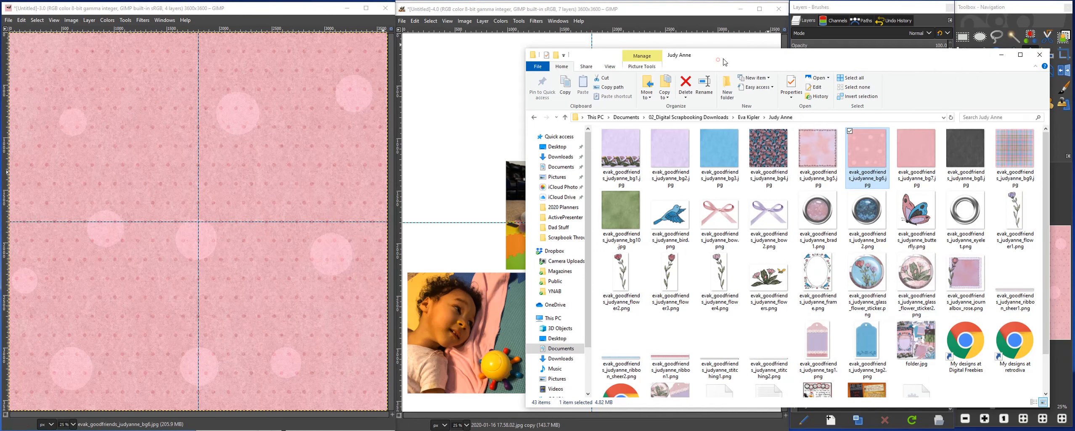
pyautogui.moveTo(867, 153); pyautogui.dragTo(497, 198)
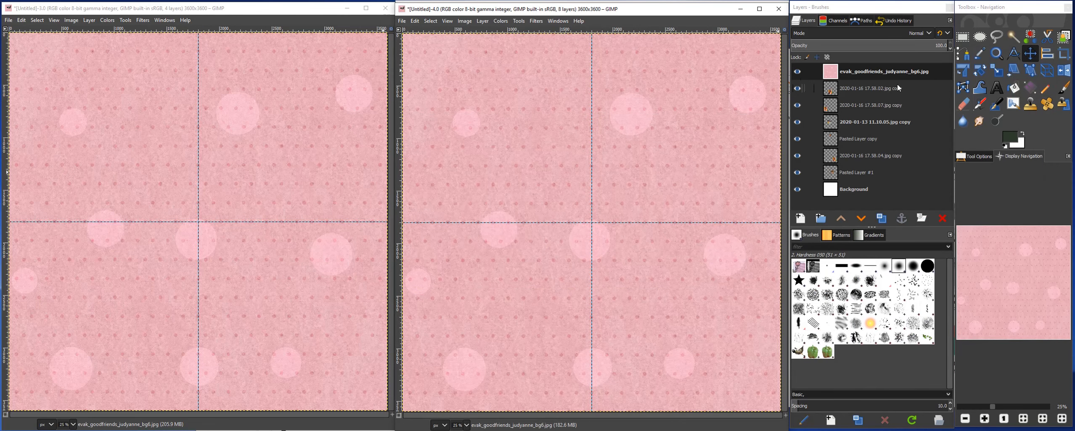
# Step: Move the evak_goodfriends_judyanne_bg6.jpg layer directly above the Background layer in both images
pyautogui.moveTo(898, 69); pyautogui.dragTo(893, 178)
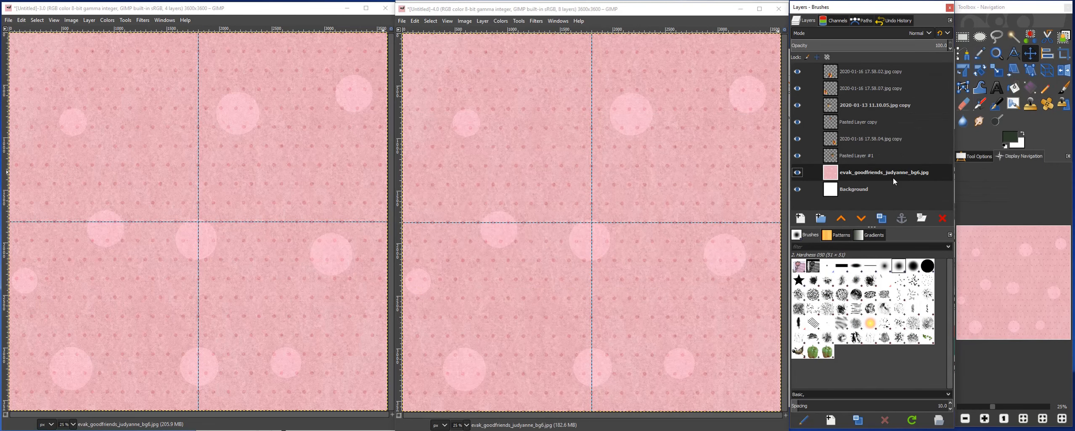
pyautogui.click(211, 11)
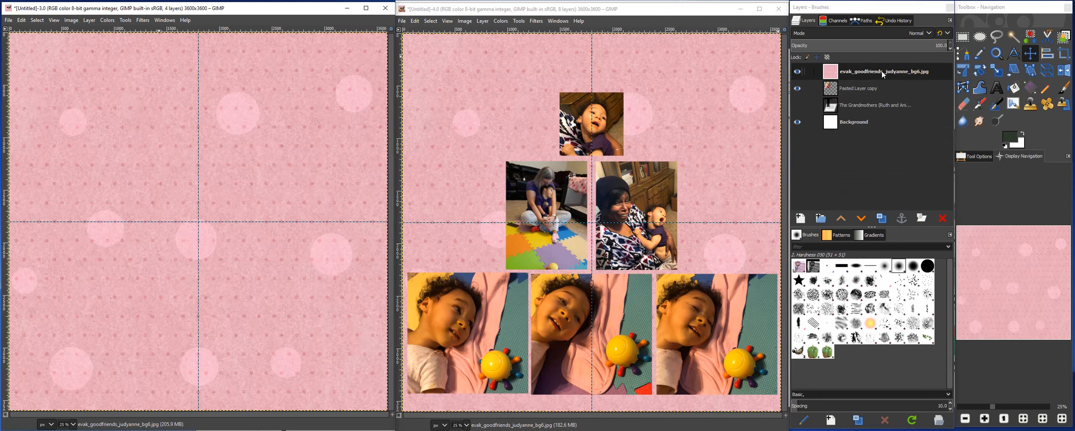
pyautogui.moveTo(880, 70); pyautogui.dragTo(878, 114)
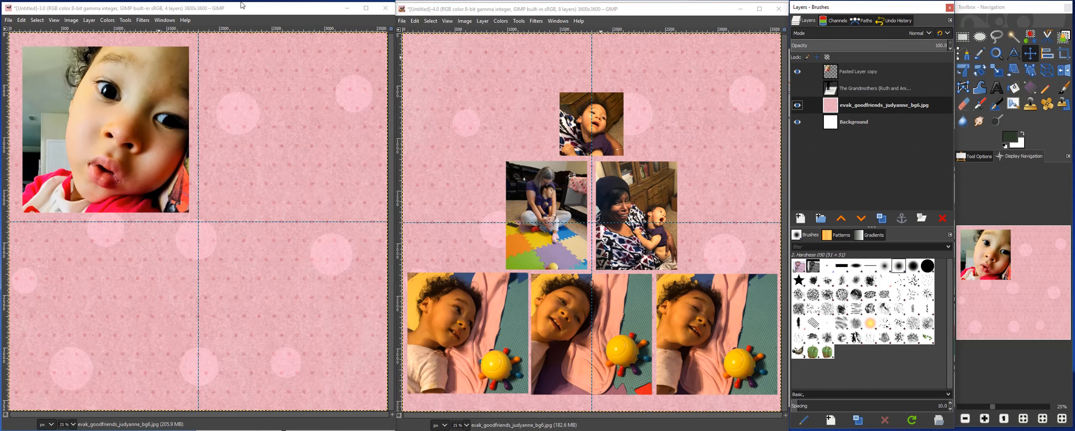
# Step: Add the plaid evak_goodfriends_judyanne_bg9.jpg from the Judy Anne folder above the bg6 layer in both images
pyautogui.click(634, 9)
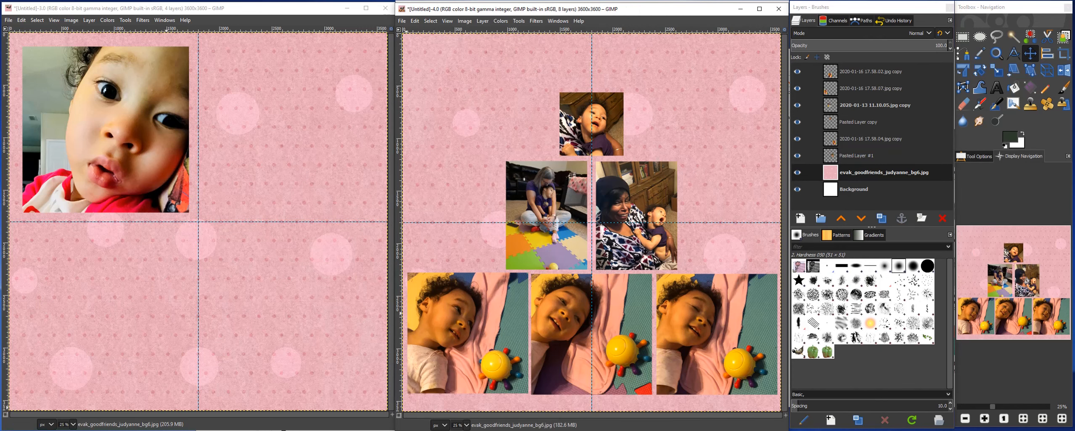
pyautogui.hotkey('alt', 'Tab')
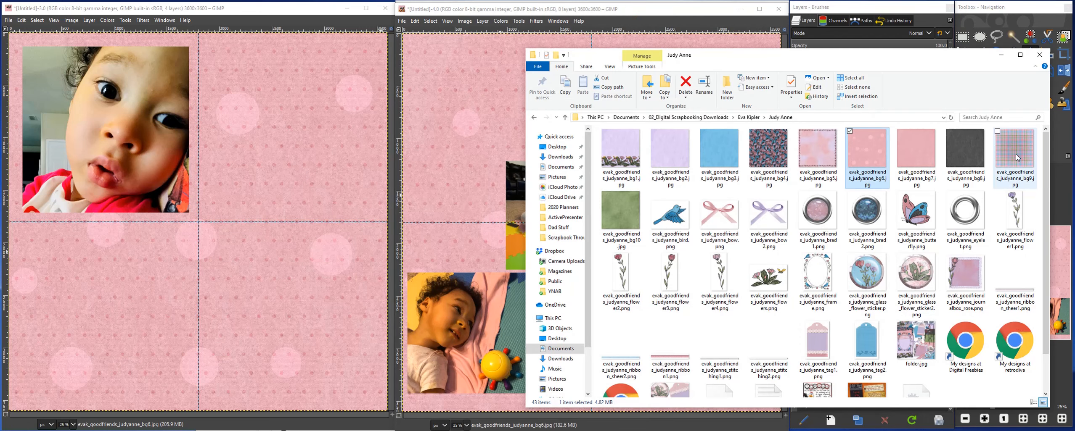
pyautogui.moveTo(1015, 153); pyautogui.dragTo(276, 184)
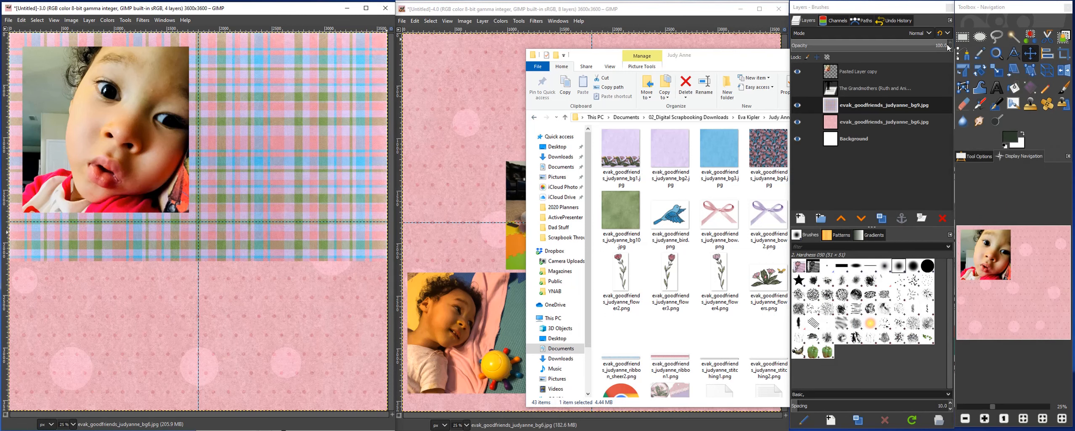
pyautogui.click(195, 430)
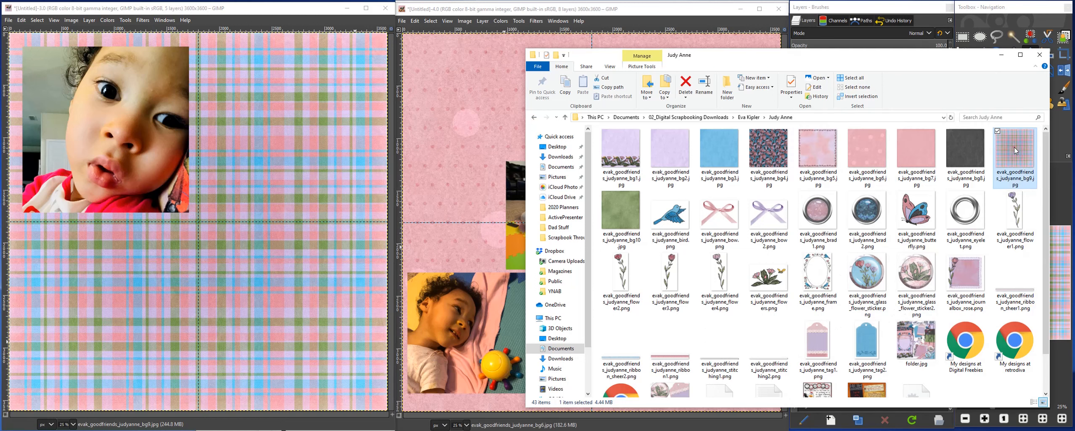
pyautogui.moveTo(1013, 146); pyautogui.dragTo(473, 163)
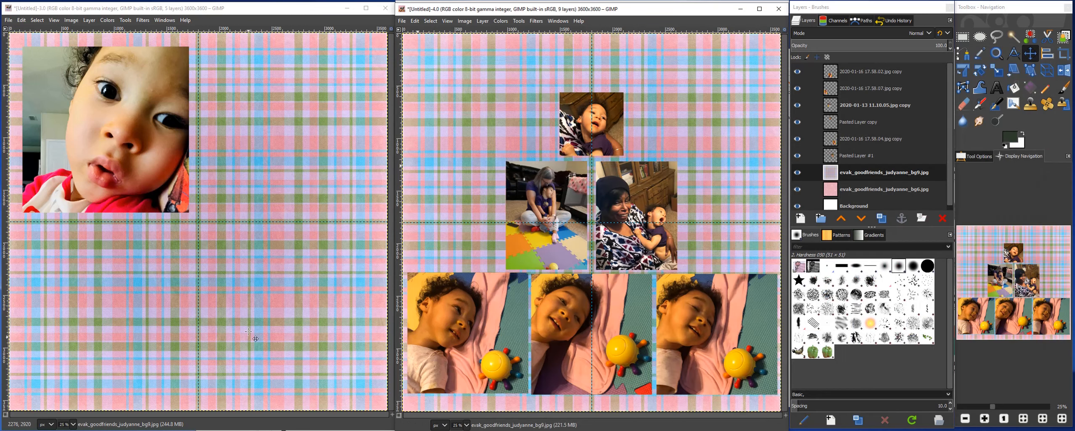
# Step: Add evak_goodfriends_judyanne_bg7.jpg and evak_goodfriends_judyanne_stitching2.png as layers beneath the photos in the six-photo image
pyautogui.click(168, 430)
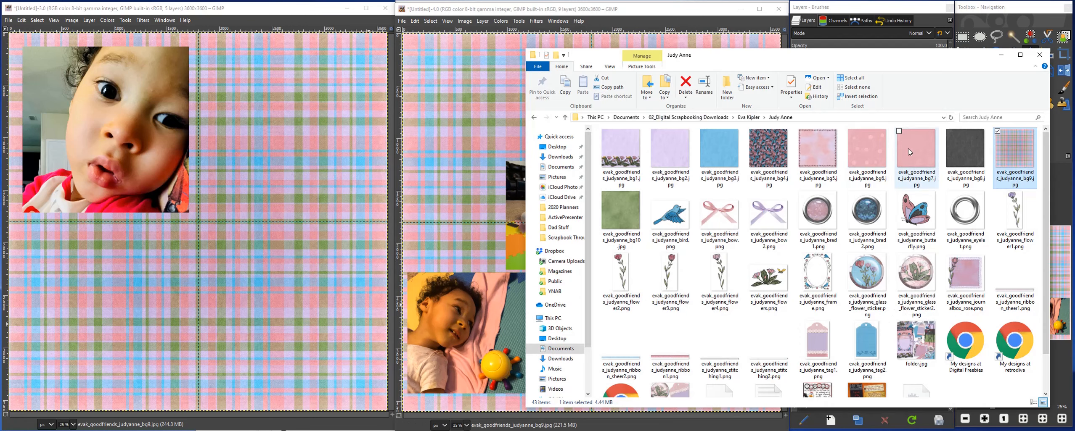
pyautogui.moveTo(907, 148); pyautogui.dragTo(498, 138)
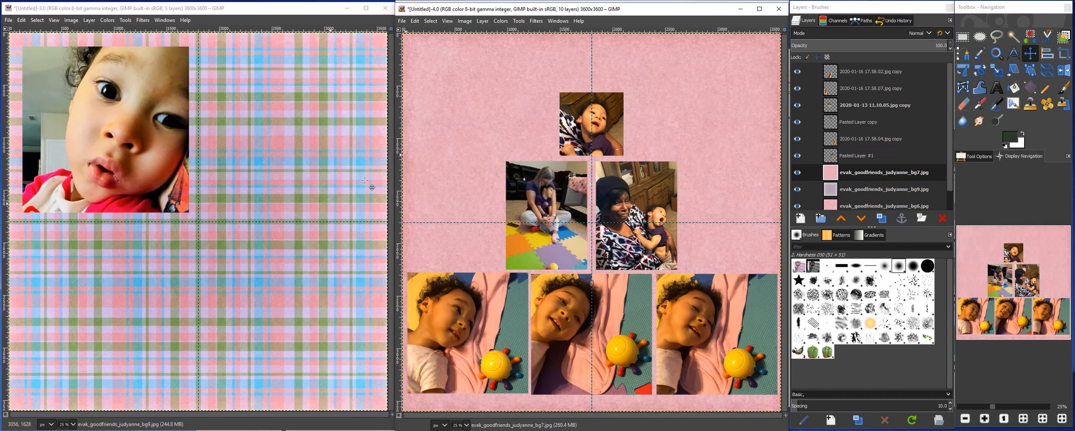
pyautogui.hotkey('alt', 'Tab')
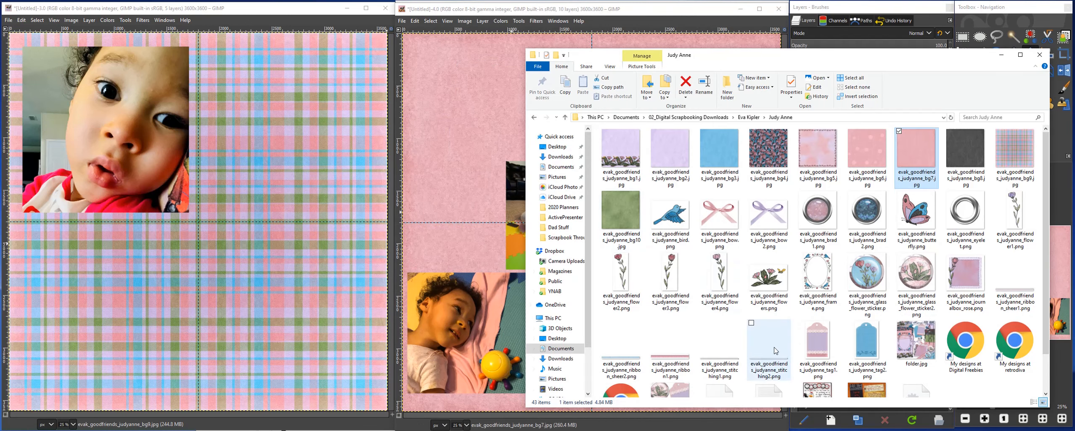
pyautogui.moveTo(774, 348); pyautogui.dragTo(450, 222)
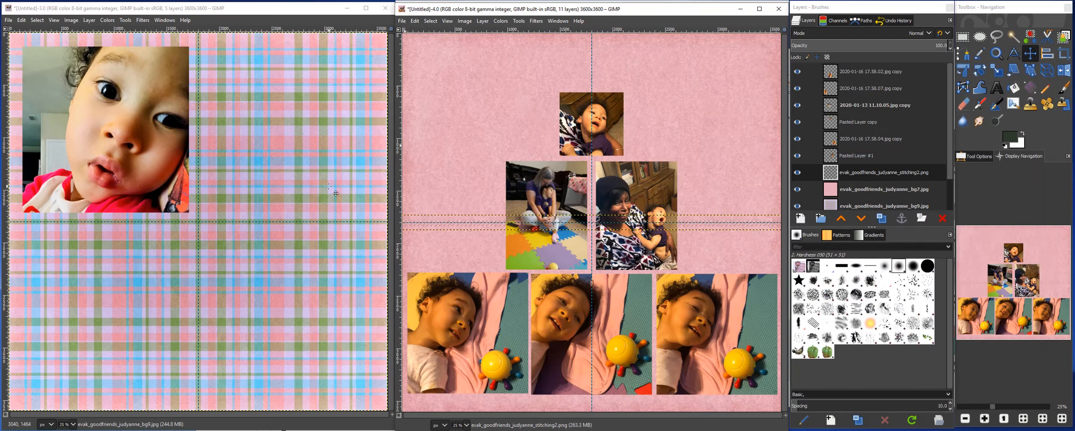
# Step: Add evak_goodfriends_judyanne_glass_flower_sticker.png above the stitching layer in the six-photo image
pyautogui.hotkey('alt', 'Tab')
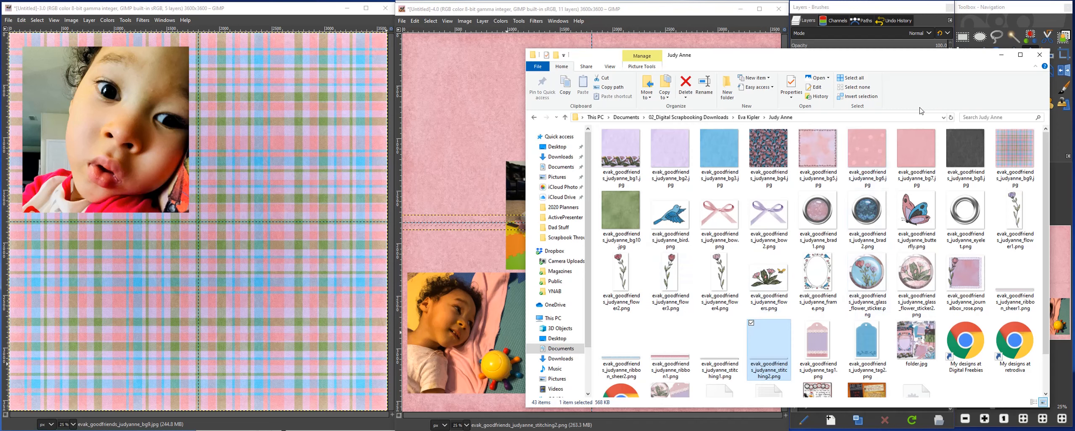
pyautogui.click(872, 273)
pyautogui.moveTo(871, 273); pyautogui.dragTo(488, 220)
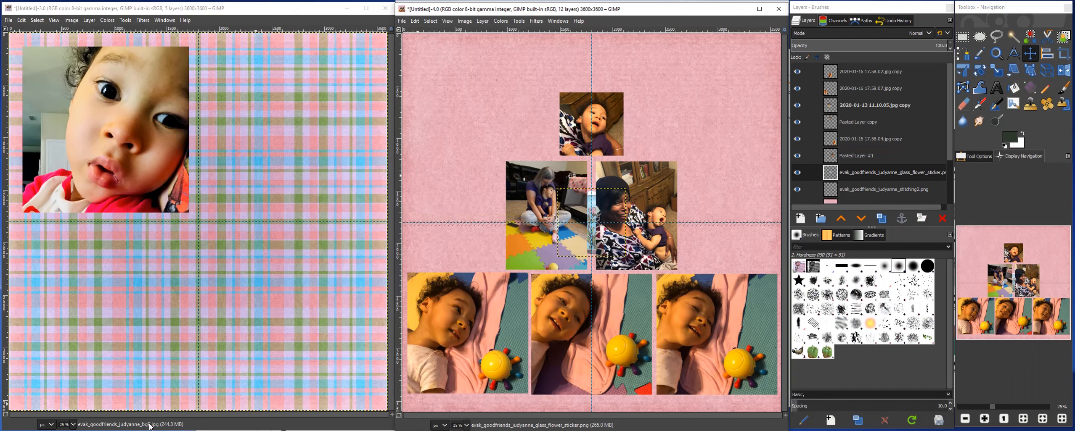
# Step: Add evak_goodfriends_judyanne_journalbox_rose.png above the plaid layer in the single-photo image
pyautogui.click(150, 430)
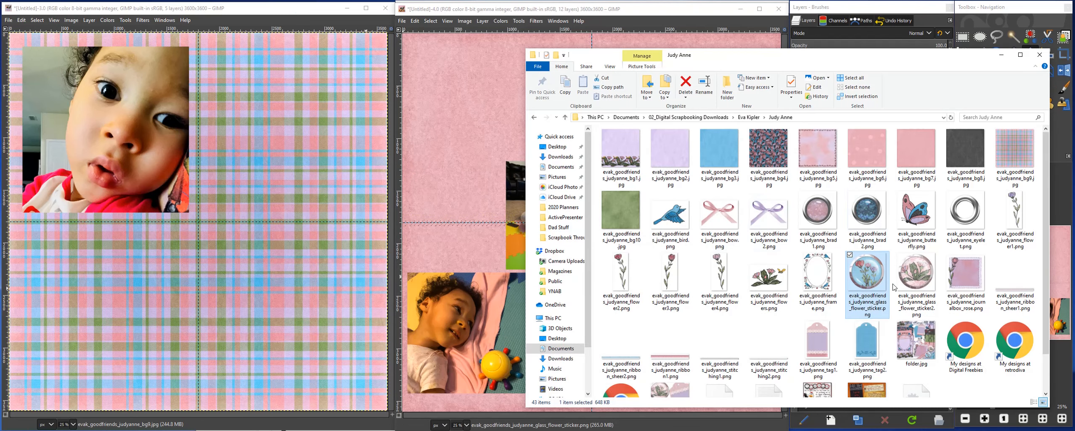
pyautogui.click(971, 281)
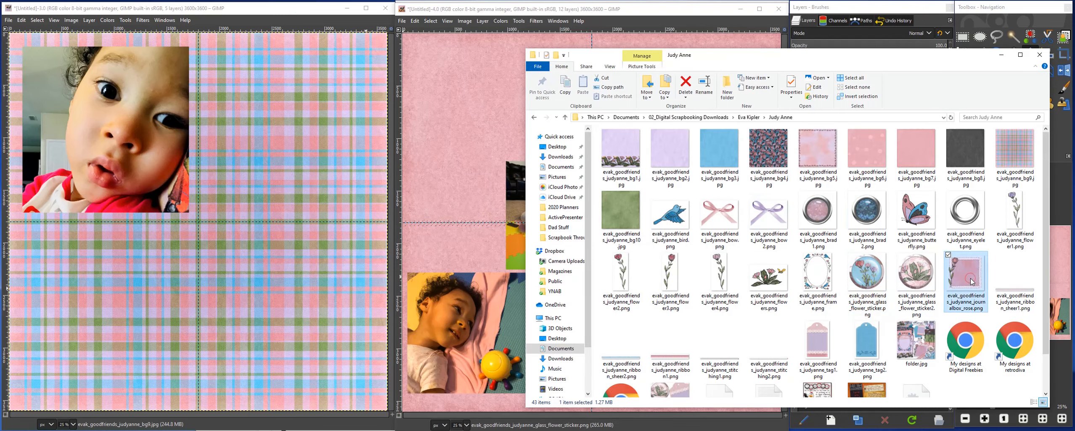
pyautogui.moveTo(971, 281); pyautogui.dragTo(269, 246)
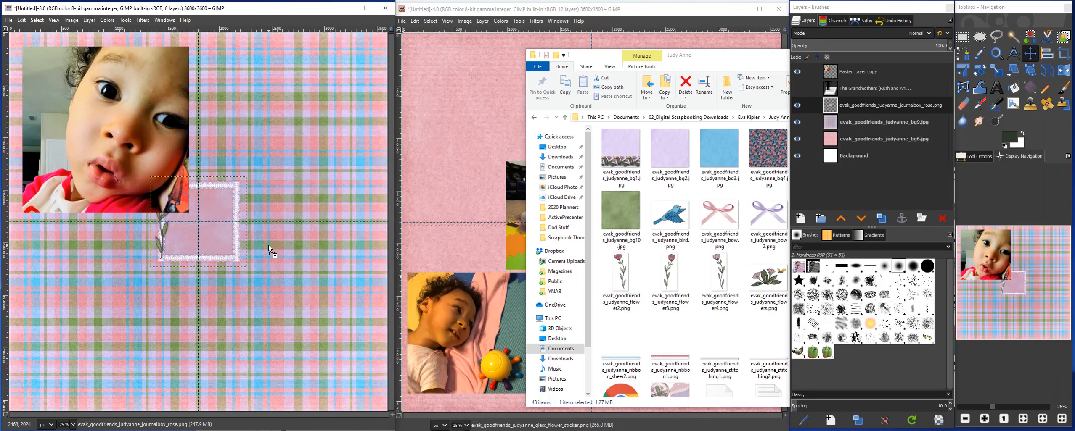
# Step: Add evak_goodfriends_judyanne_butterfly.png to the single-photo image's upper-right quadrant and move the rose journal box into the lower-right quadrant
pyautogui.click(122, 430)
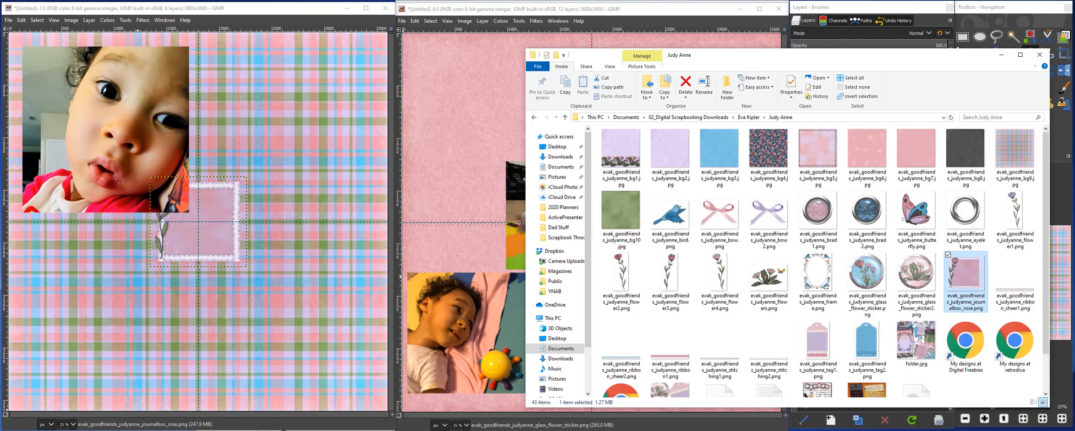
pyautogui.moveTo(917, 210); pyautogui.dragTo(333, 92)
pyautogui.moveTo(210, 196); pyautogui.dragTo(256, 252)
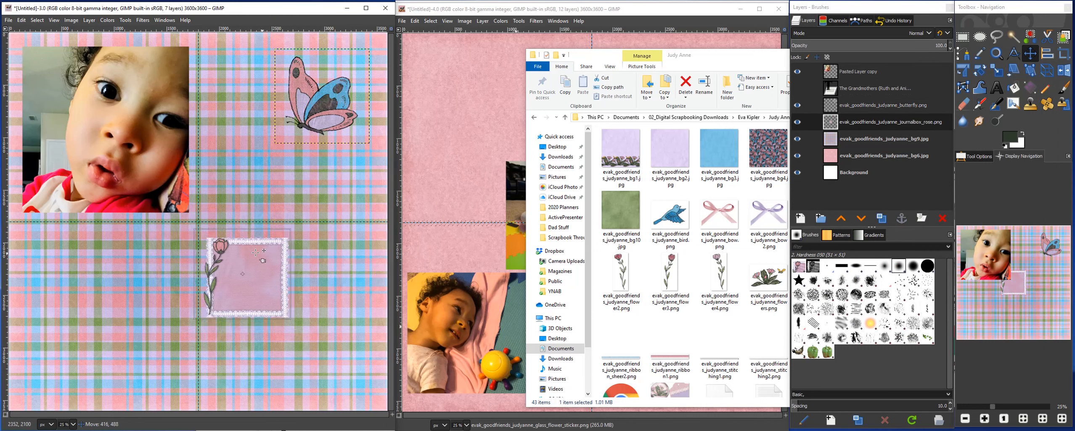
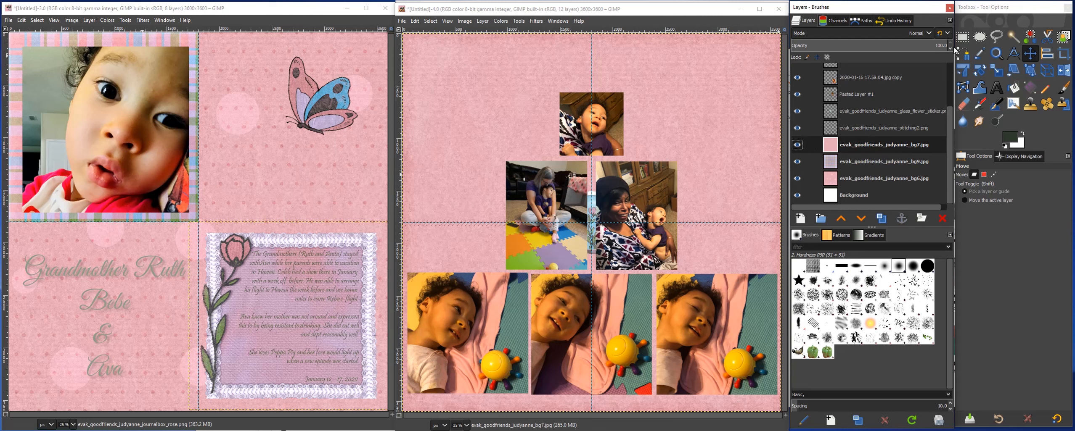
# Step: Cut away everything outside a 3072 × 3104 px rectangle at position 260, 308 on the six-photo image's evak_goodfriends_judyanne_bg7.jpg layer
pyautogui.click(965, 38)
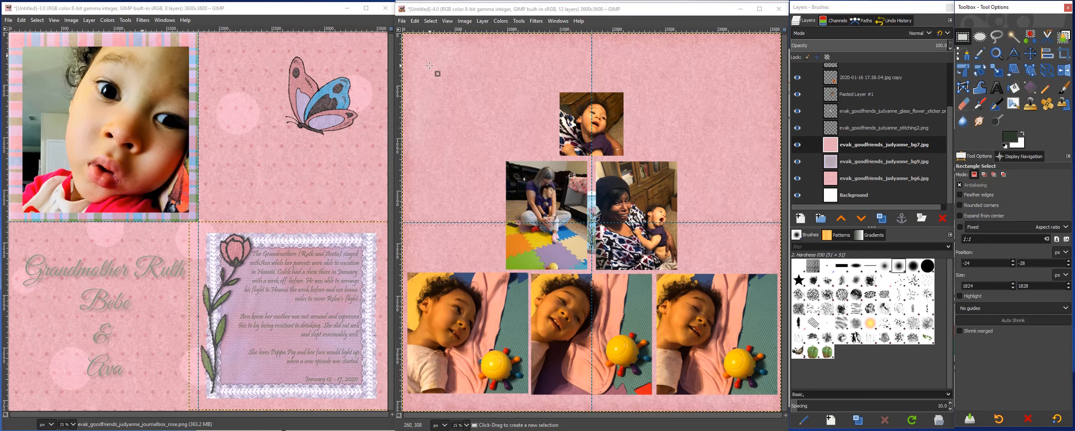
pyautogui.moveTo(429, 66); pyautogui.dragTo(752, 392)
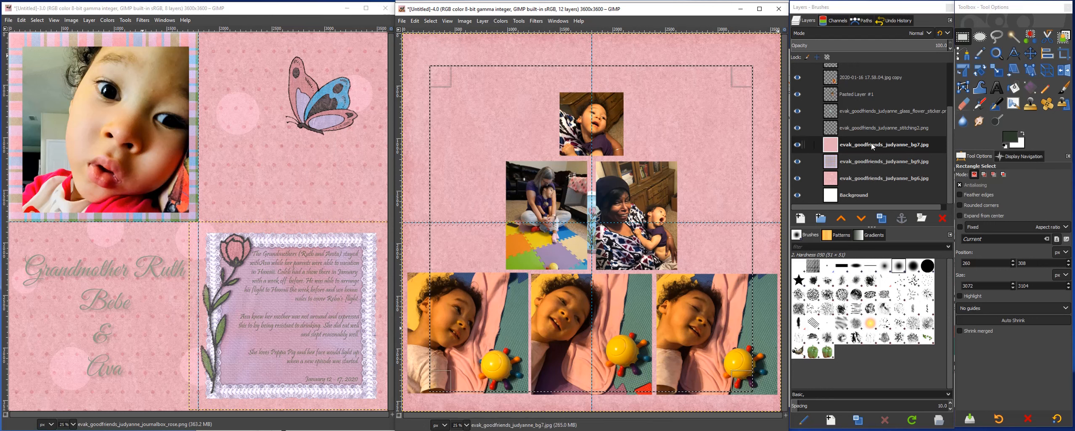
pyautogui.click(430, 21)
pyautogui.click(438, 54)
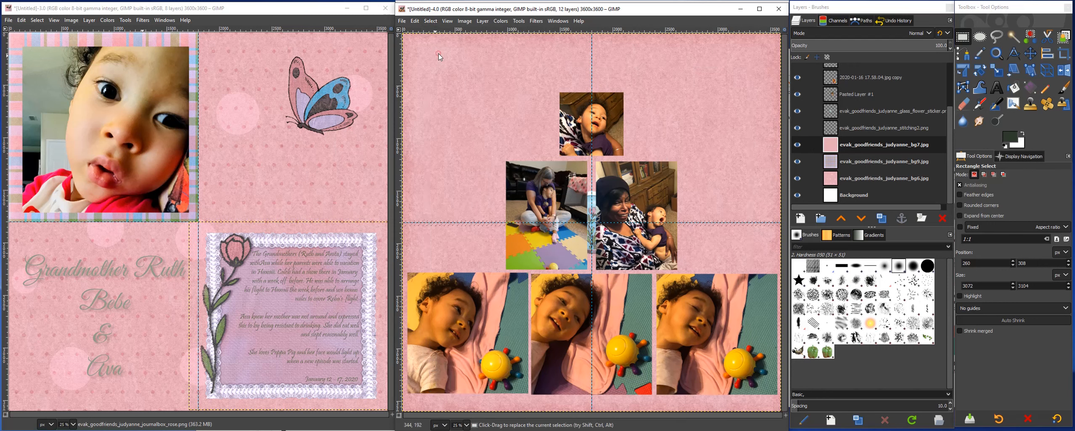
pyautogui.hotkey('ctrl', 'z')
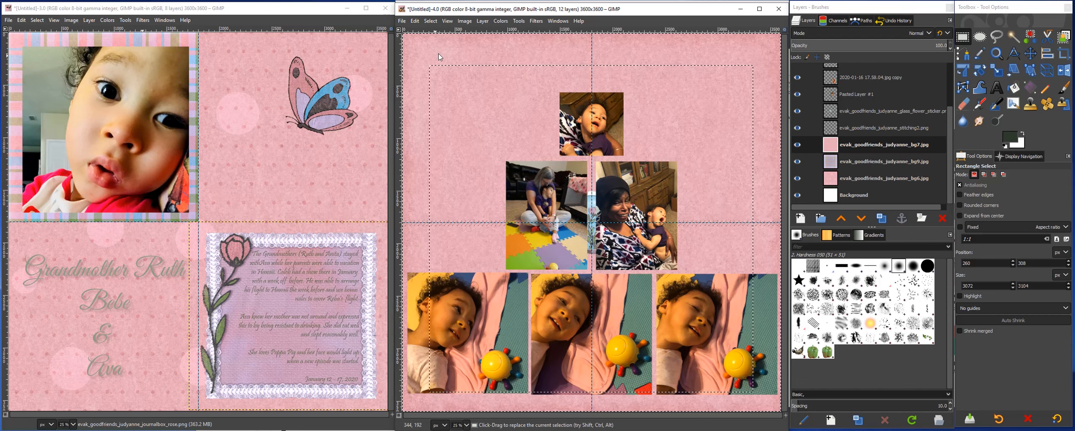
pyautogui.press('ctrl')
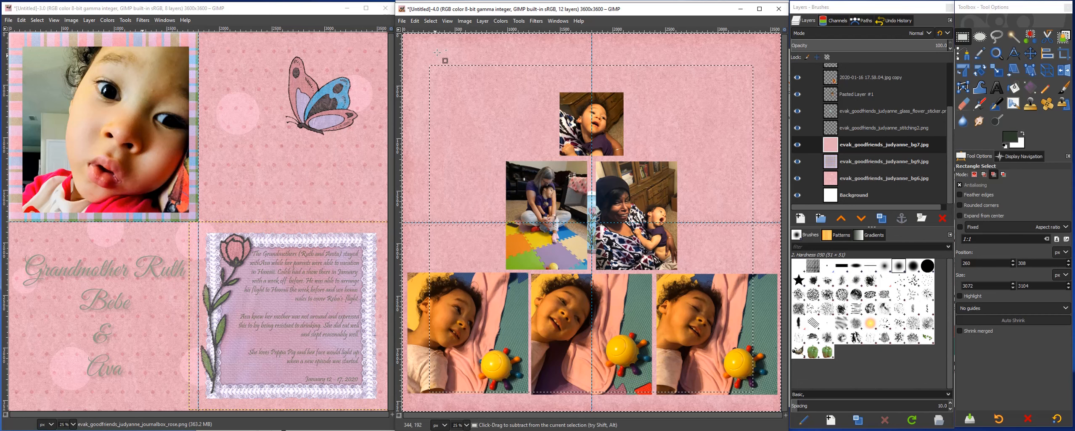
pyautogui.hotkey('ctrl', 'x')
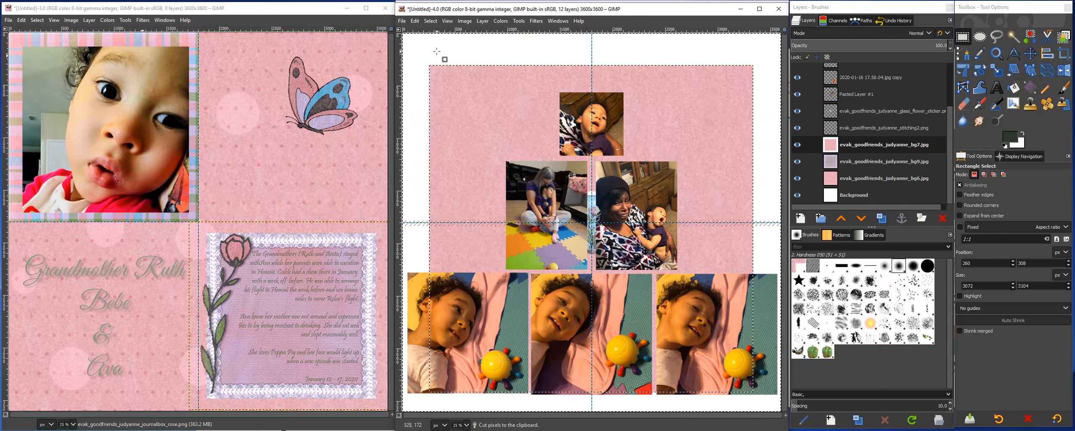
# Step: Clear the selection and crop the evak_goodfriends_judyanne_bg7.jpg layer to its content
pyautogui.click(429, 21)
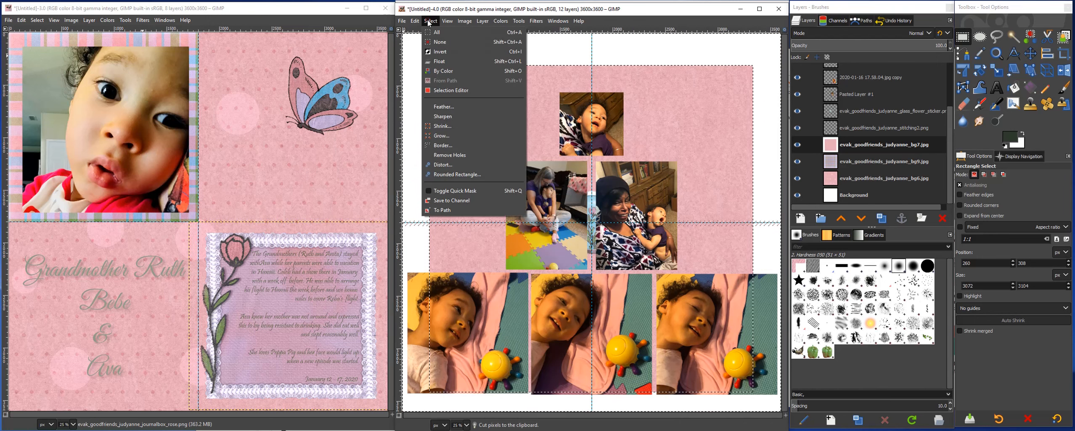
pyautogui.click(439, 41)
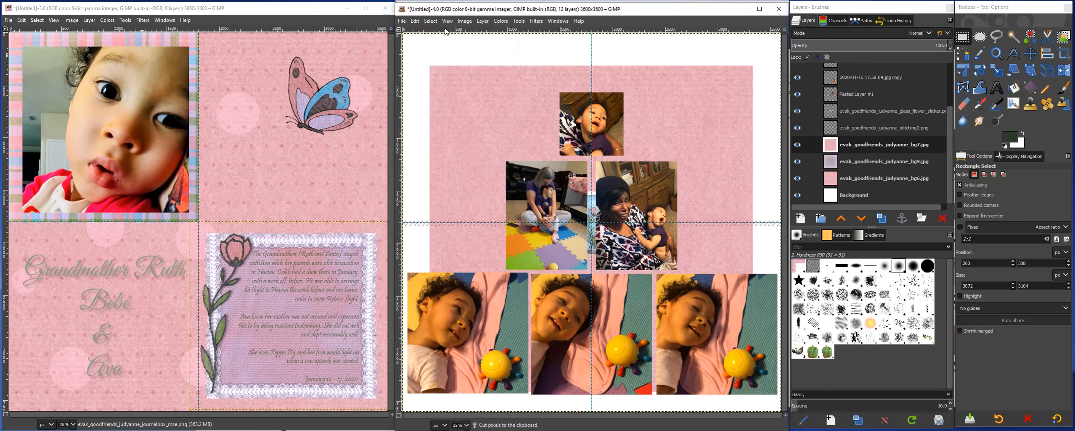
pyautogui.click(481, 22)
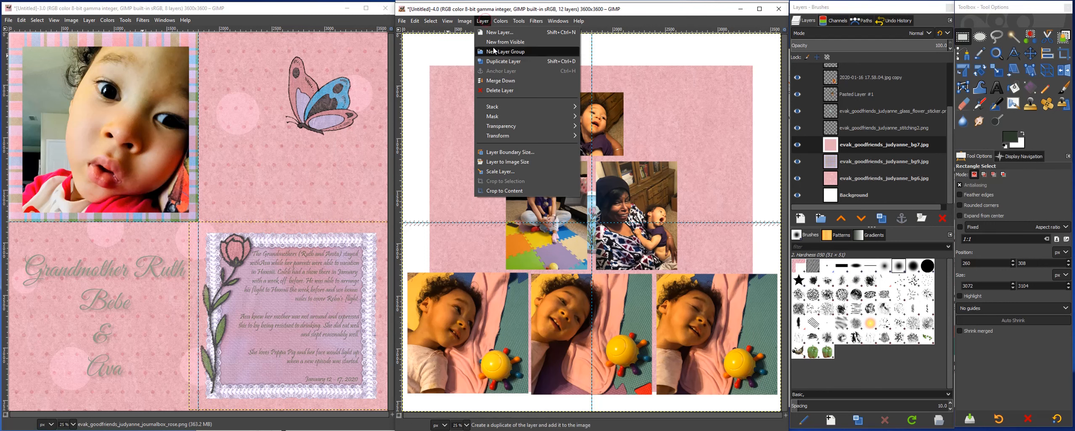
pyautogui.click(525, 192)
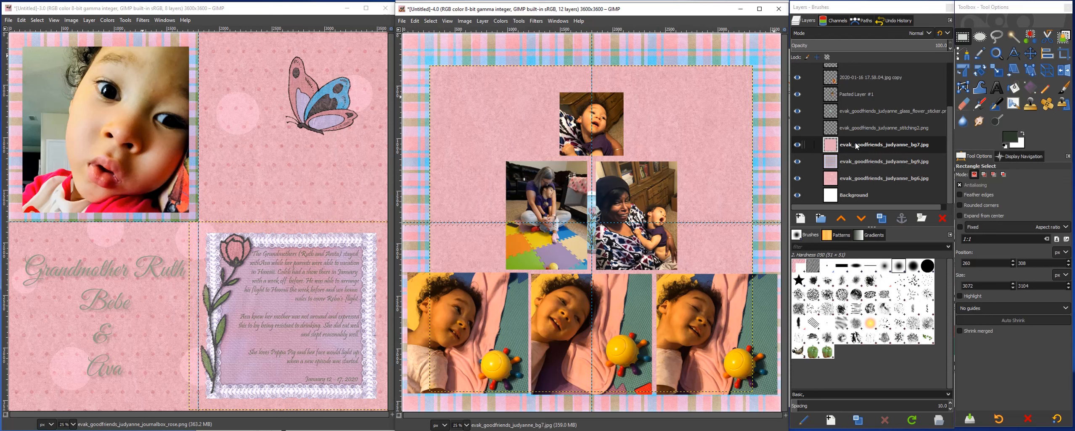
# Step: Rotate the evak_goodfriends_judyanne_bg7.jpg layer by -6.66° and move it slightly upward on the page
pyautogui.click(980, 72)
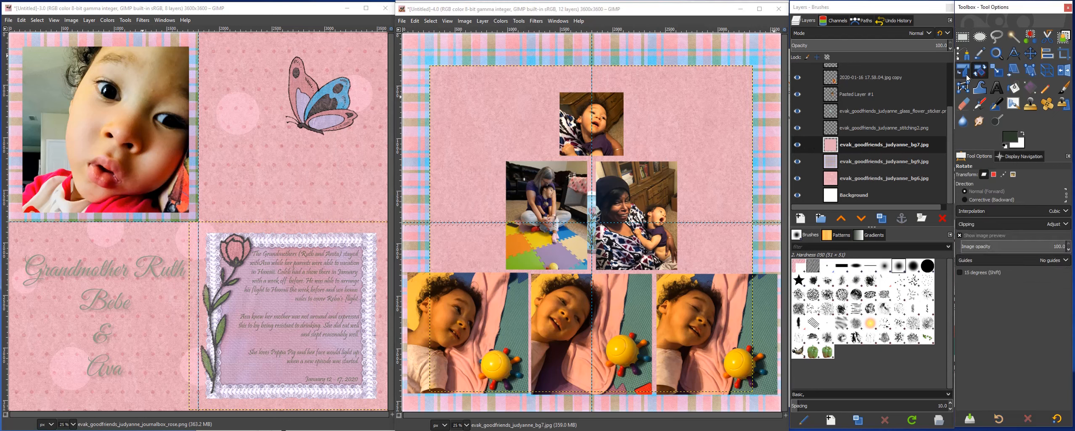
pyautogui.moveTo(740, 86); pyautogui.dragTo(722, 71)
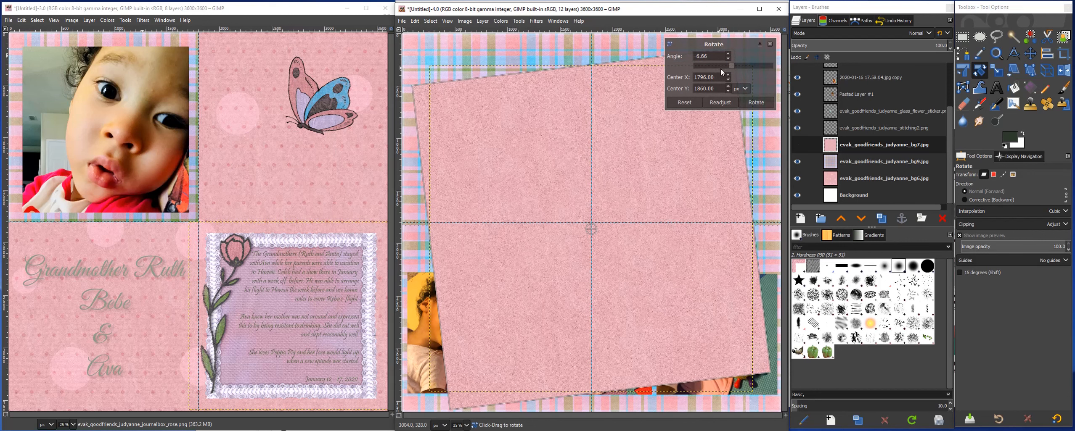
pyautogui.click(756, 102)
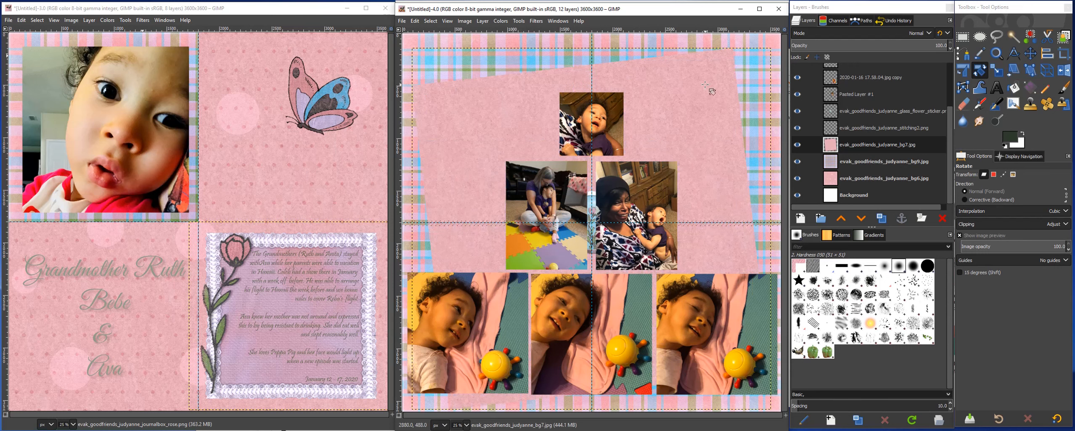
pyautogui.press('m')
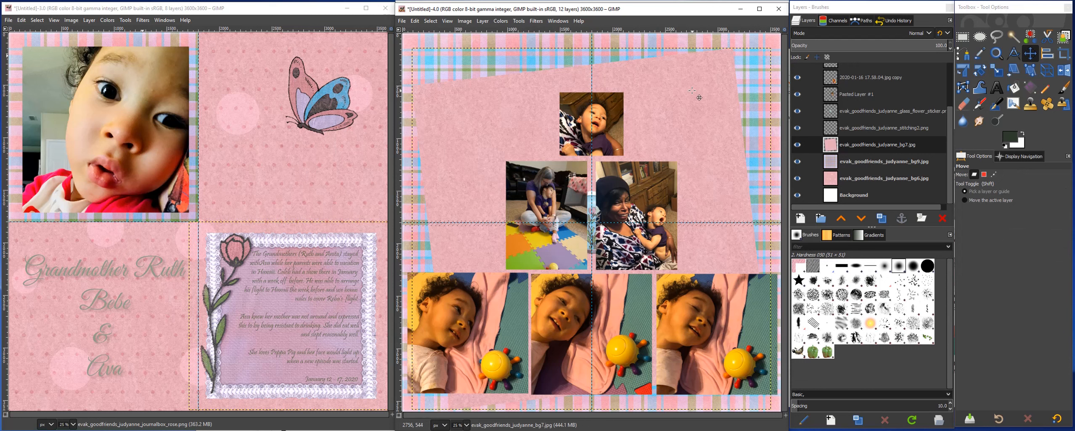
pyautogui.moveTo(691, 91); pyautogui.dragTo(693, 82)
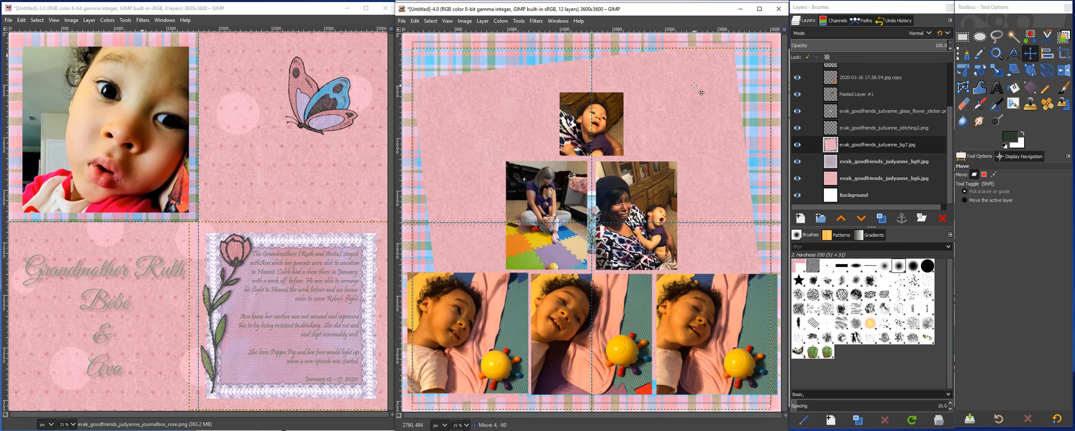
pyautogui.moveTo(694, 86); pyautogui.dragTo(694, 85)
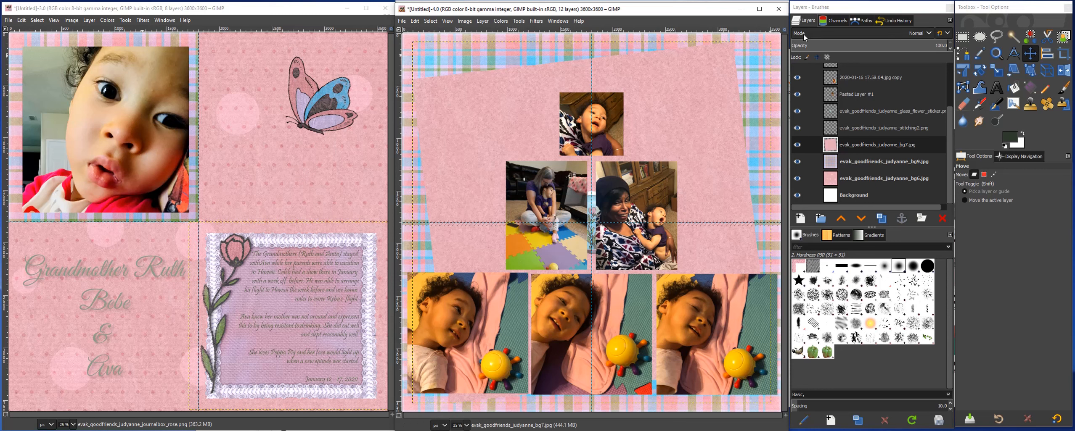
# Step: Cut away everything outside a 2964 × 3184 px rectangle at position 340, 236 on the plaid evak_goodfriends_judyanne_bg9.jpg layer
pyautogui.click(860, 161)
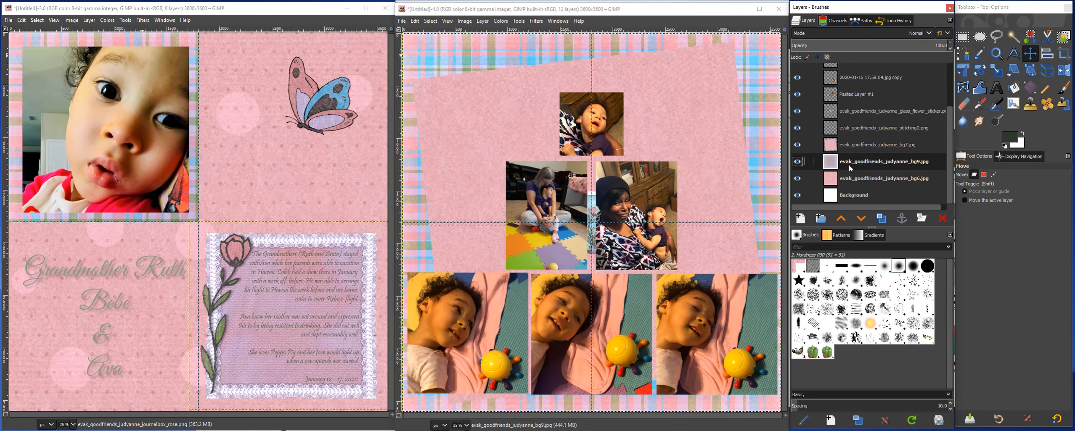
pyautogui.click(962, 37)
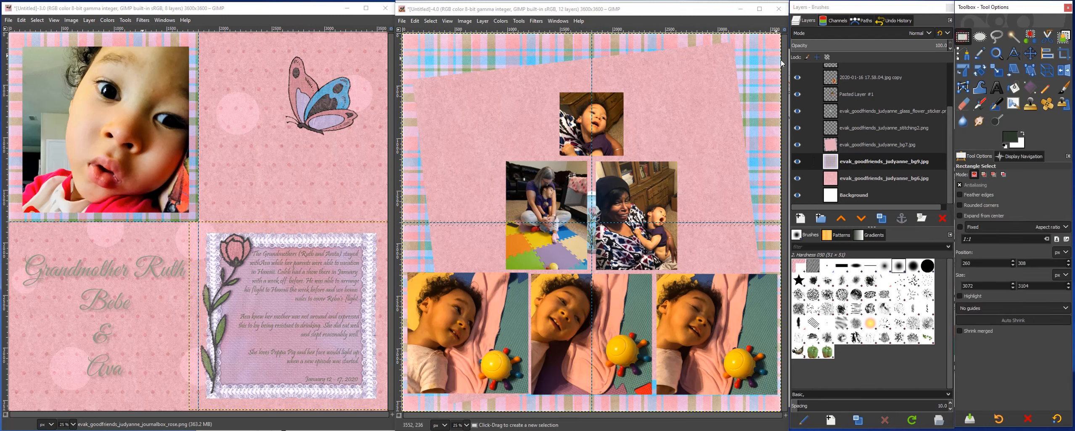
pyautogui.moveTo(749, 58); pyautogui.dragTo(438, 392)
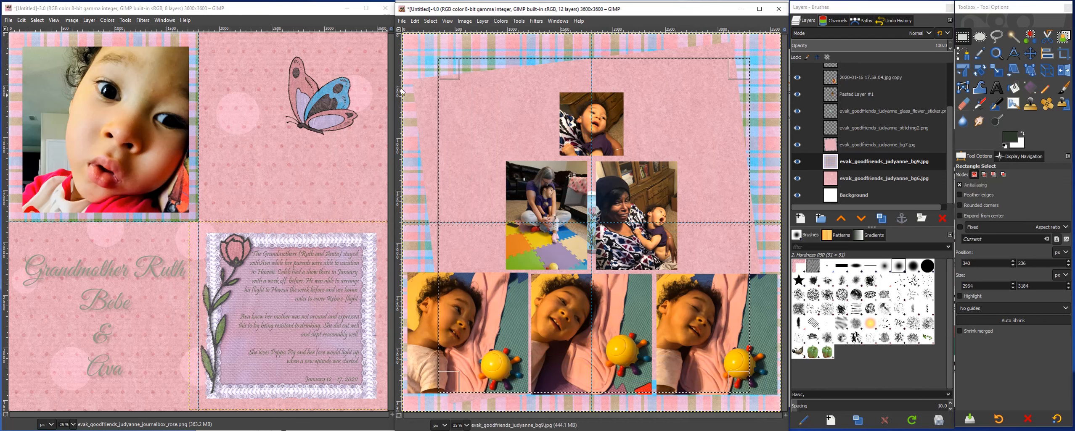
pyautogui.click(431, 21)
pyautogui.click(442, 42)
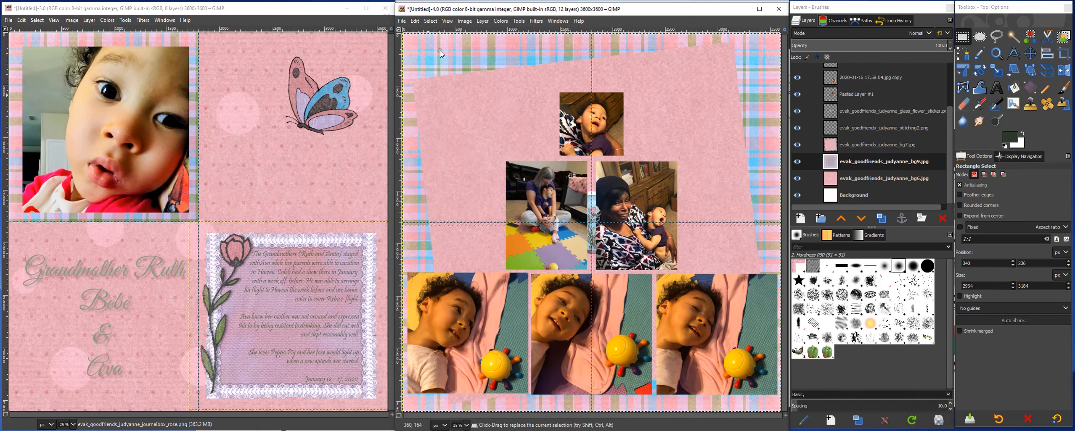
pyautogui.hotkey('ctrl', 'z')
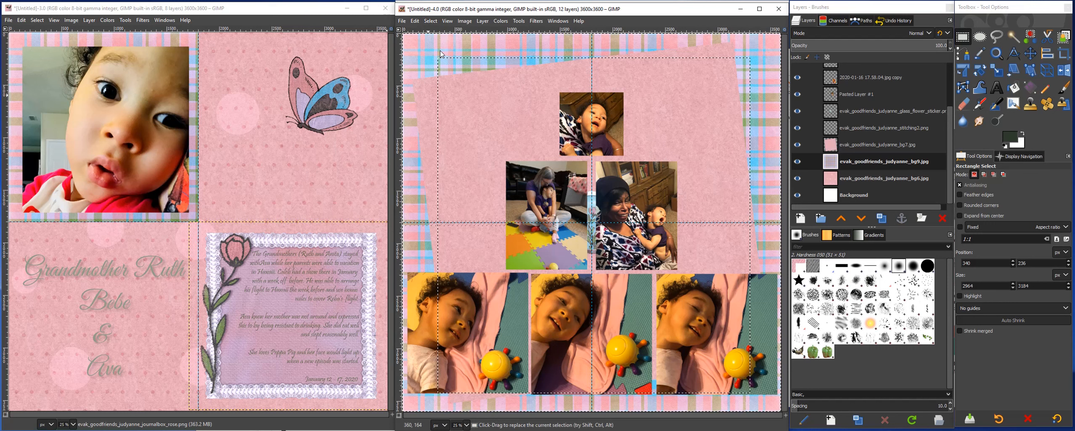
pyautogui.press('ctrl')
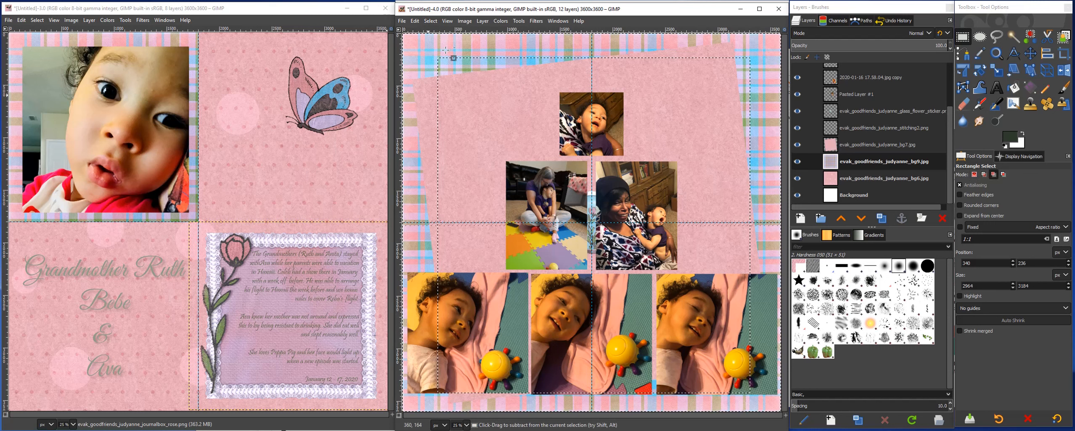
pyautogui.hotkey('ctrl', 'i')
pyautogui.hotkey('ctrl', 'x')
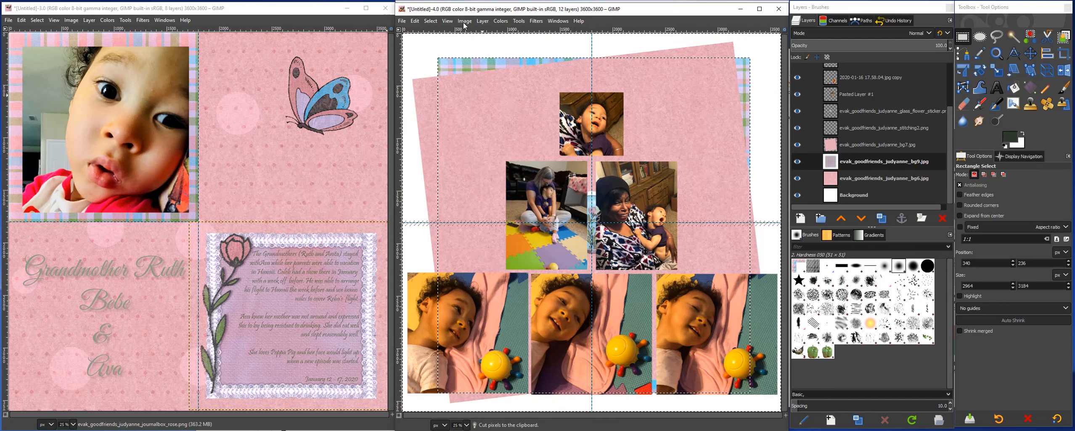
# Step: Clear the selection and crop the evak_goodfriends_judyanne_bg9.jpg plaid layer to its content
pyautogui.click(430, 21)
pyautogui.click(431, 43)
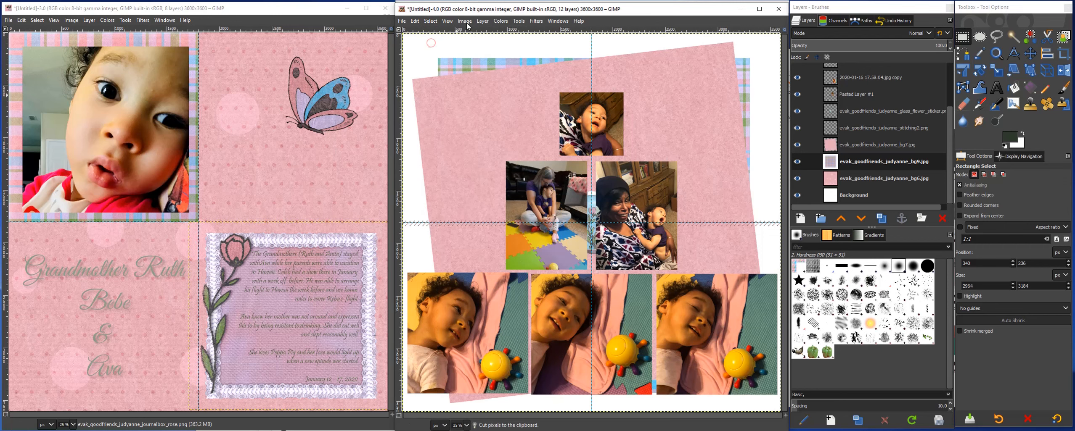
pyautogui.click(482, 21)
pyautogui.click(512, 192)
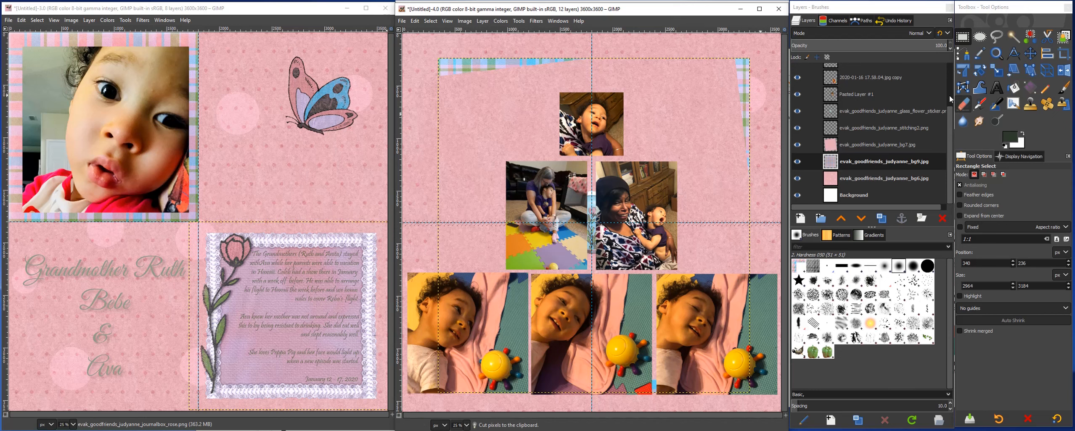
# Step: Rotate the plaid evak_goodfriends_judyanne_bg9.jpg layer by 5.45° and shift it slightly up and to the left
pyautogui.click(982, 71)
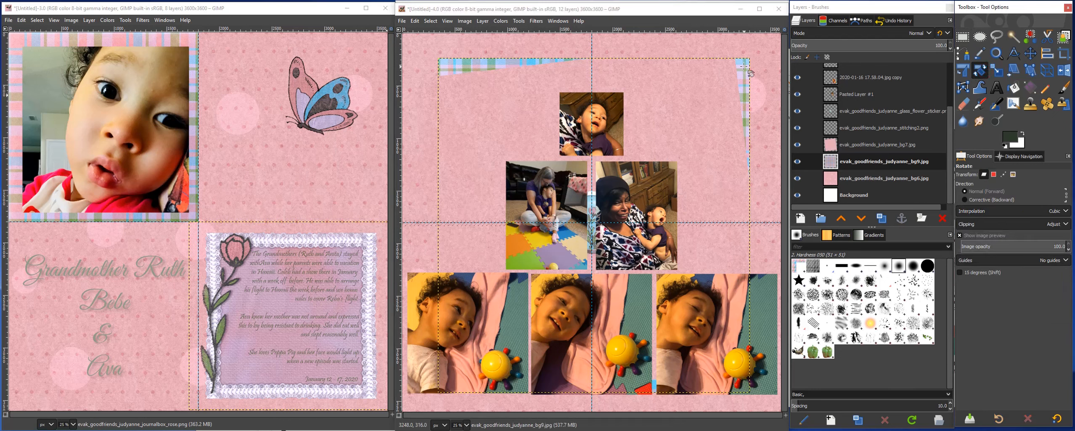
pyautogui.moveTo(744, 68); pyautogui.dragTo(751, 88)
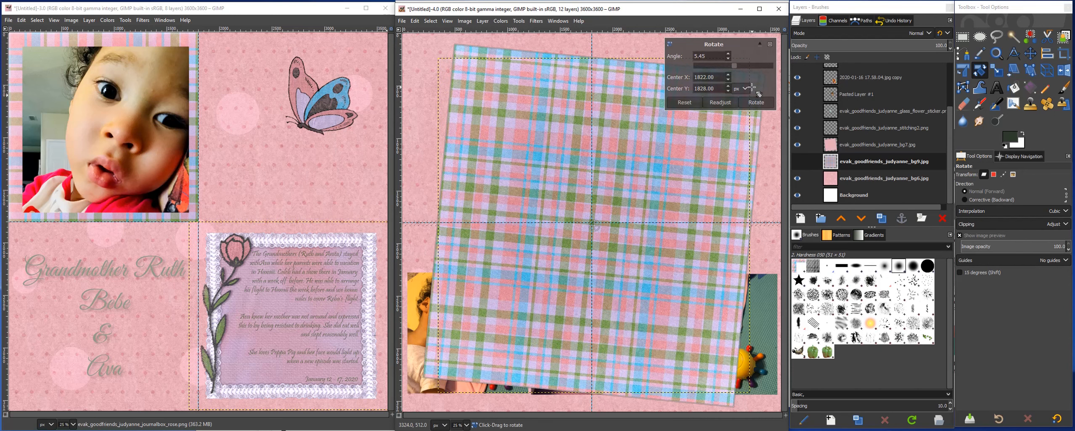
pyautogui.click(756, 102)
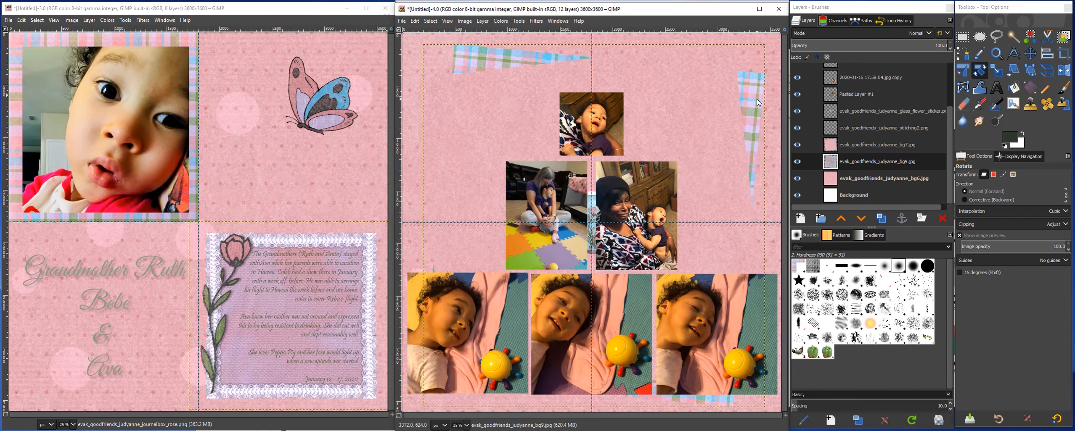
pyautogui.press('m')
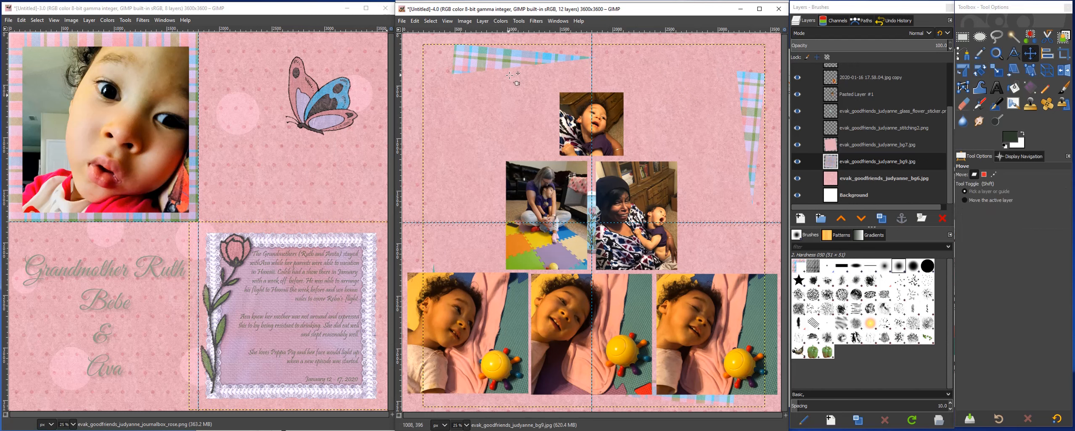
pyautogui.moveTo(467, 57); pyautogui.dragTo(466, 55)
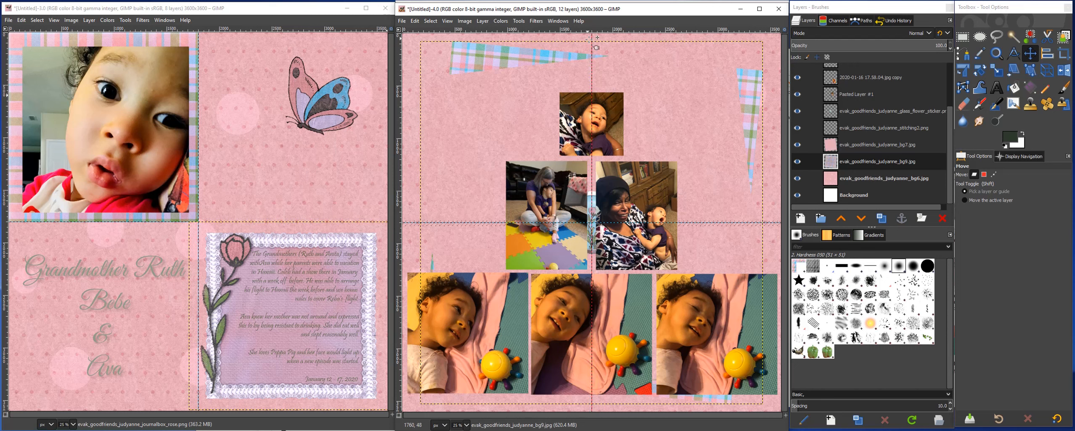
# Step: Apply a drop shadow to the plaid layer with X and Y offsets of 20, blur radius 10 and opacity 0.5
pyautogui.click(540, 24)
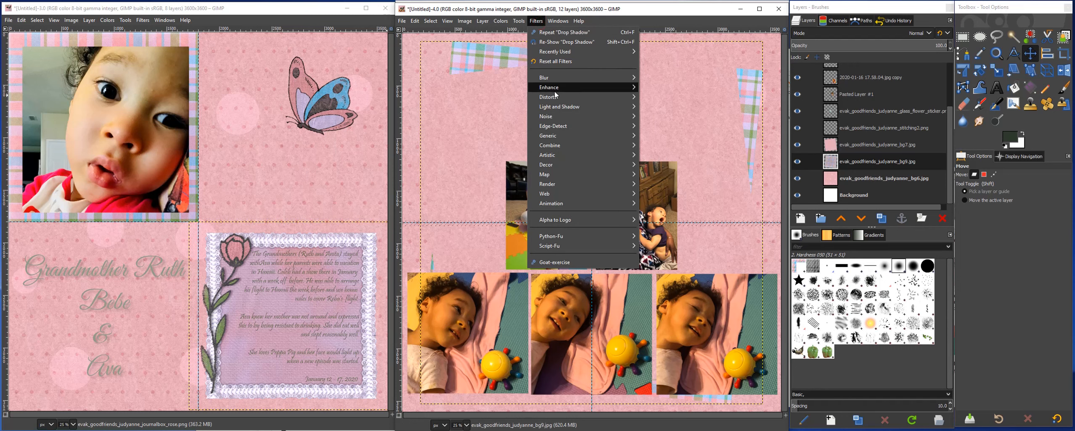
pyautogui.moveTo(556, 108)
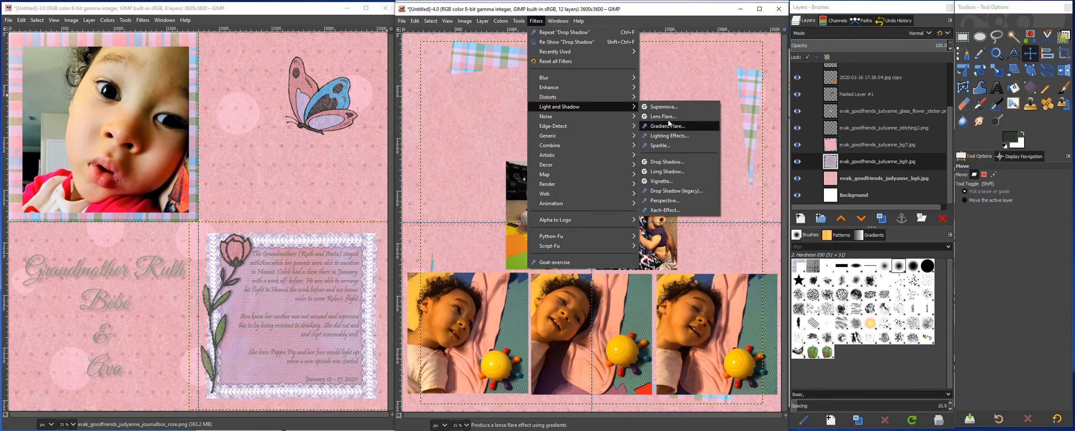
pyautogui.click(670, 162)
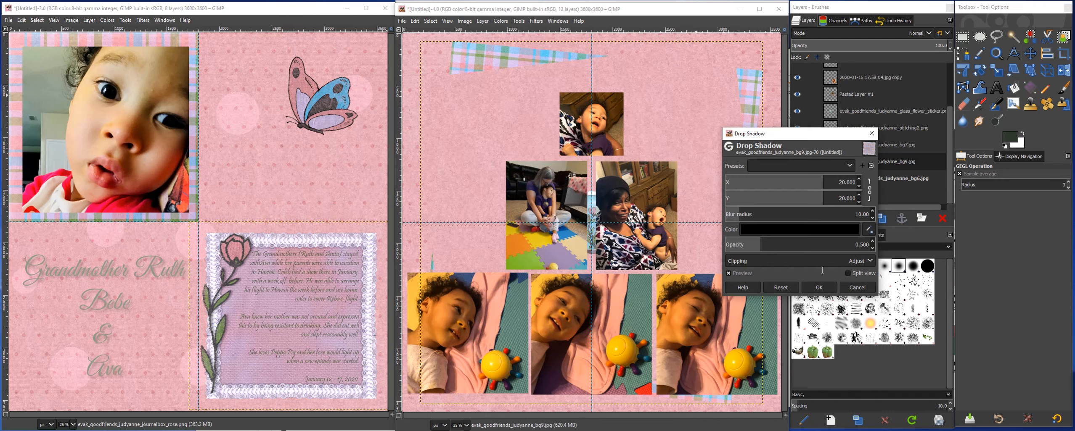
pyautogui.click(819, 288)
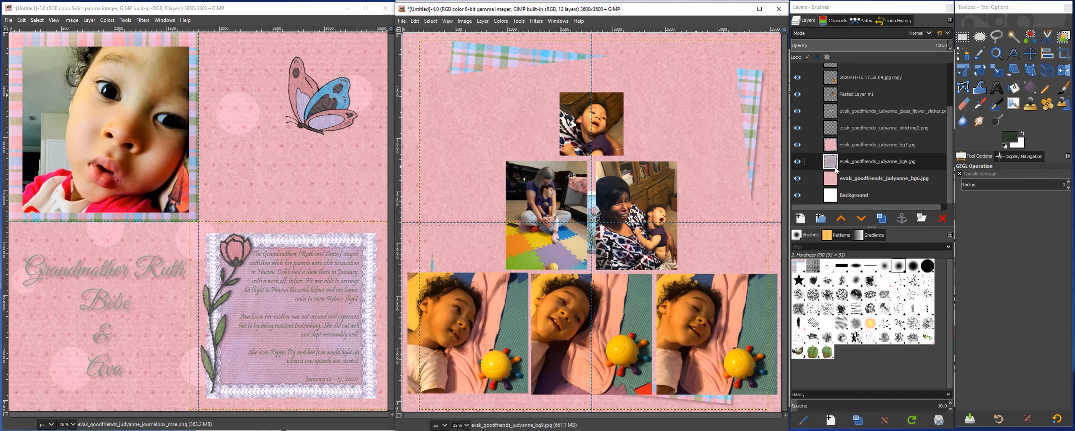
# Step: Apply a drop shadow to the pink evak_goodfriends_judyanne_bg7.jpg layer
pyautogui.click(854, 146)
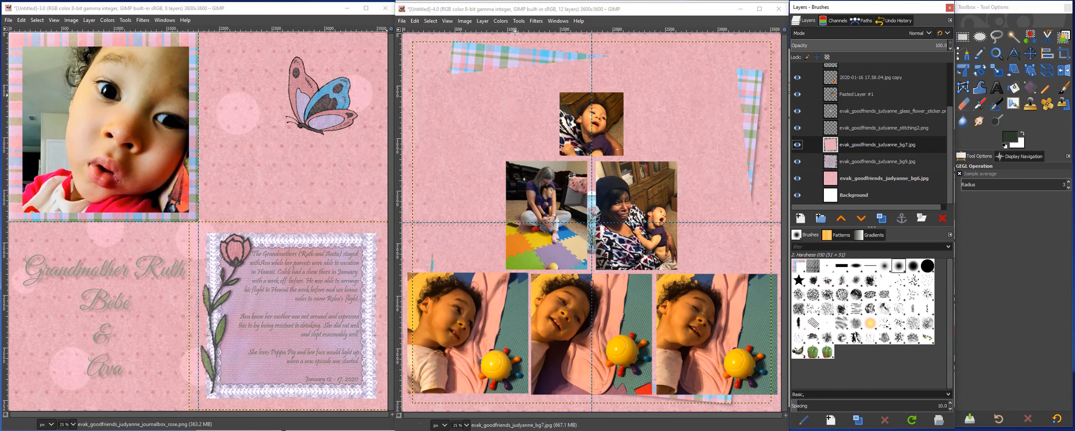
pyautogui.click(535, 21)
pyautogui.click(534, 21)
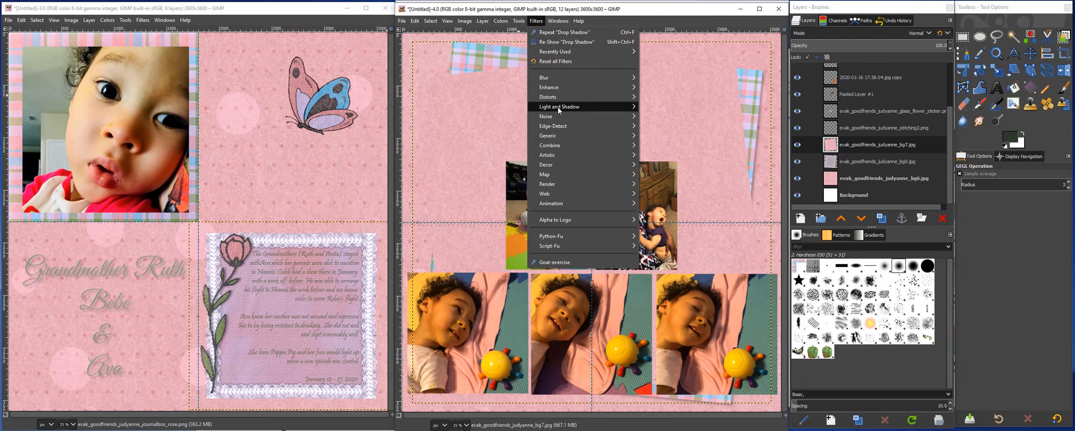
pyautogui.moveTo(557, 107)
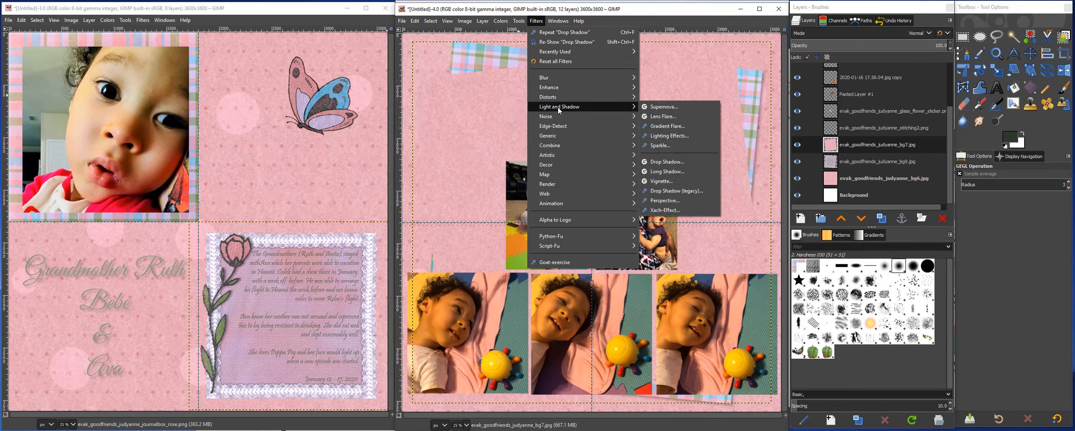
pyautogui.click(683, 162)
pyautogui.click(819, 288)
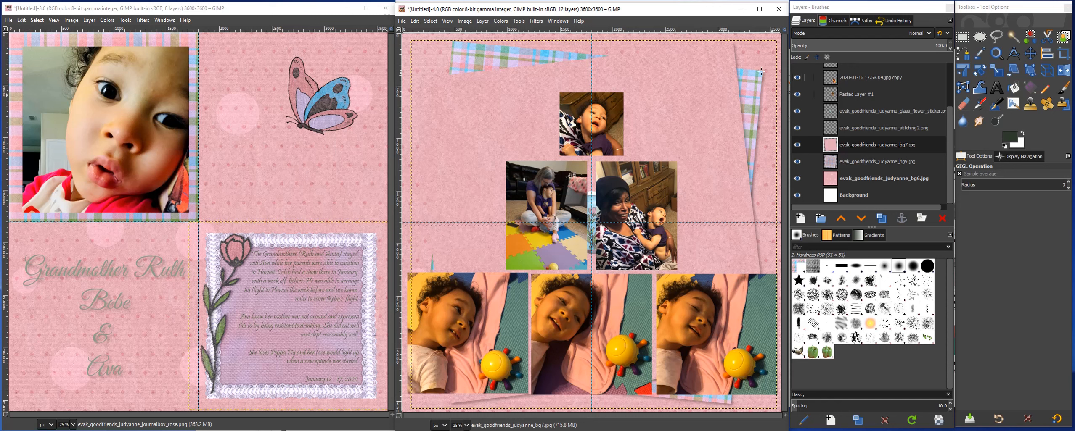
# Step: Rotate the evak_goodfriends_judyanne_stitching2.png layer by -8.30° around its center
pyautogui.click(865, 126)
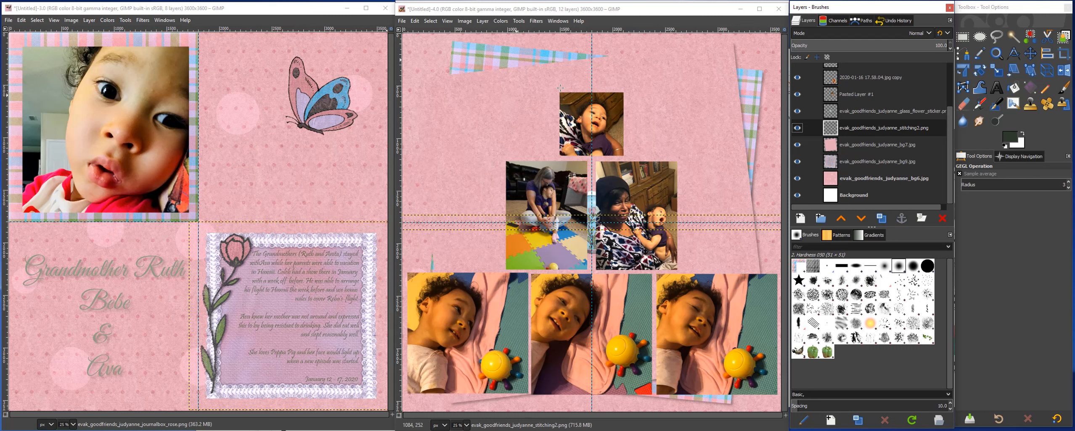
pyautogui.click(981, 73)
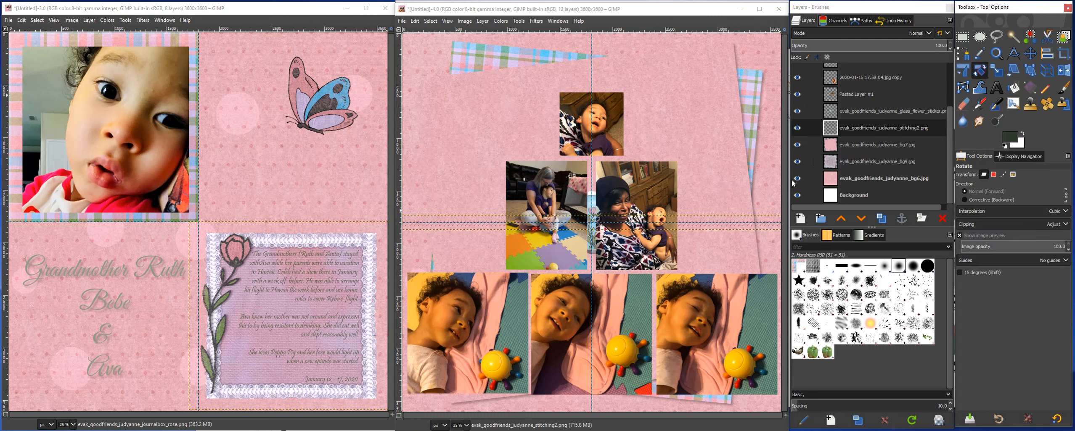
pyautogui.moveTo(765, 225); pyautogui.dragTo(767, 197)
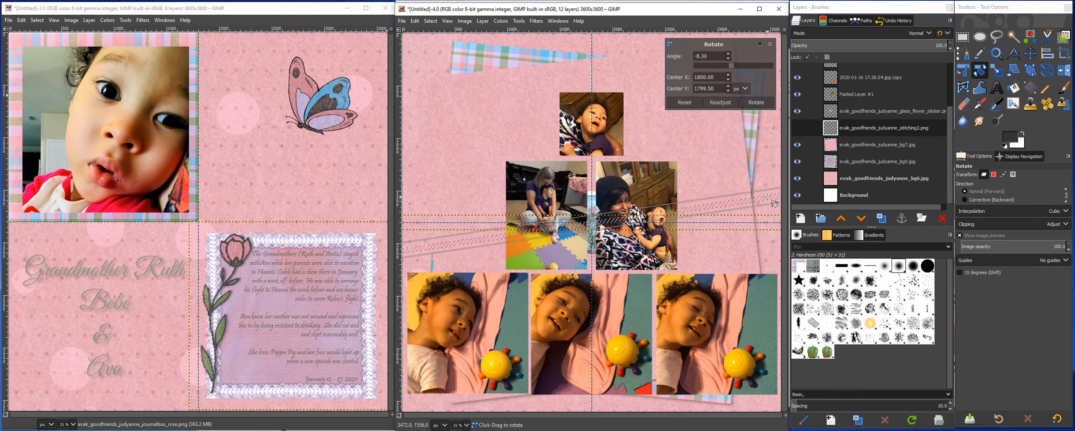
pyautogui.click(765, 102)
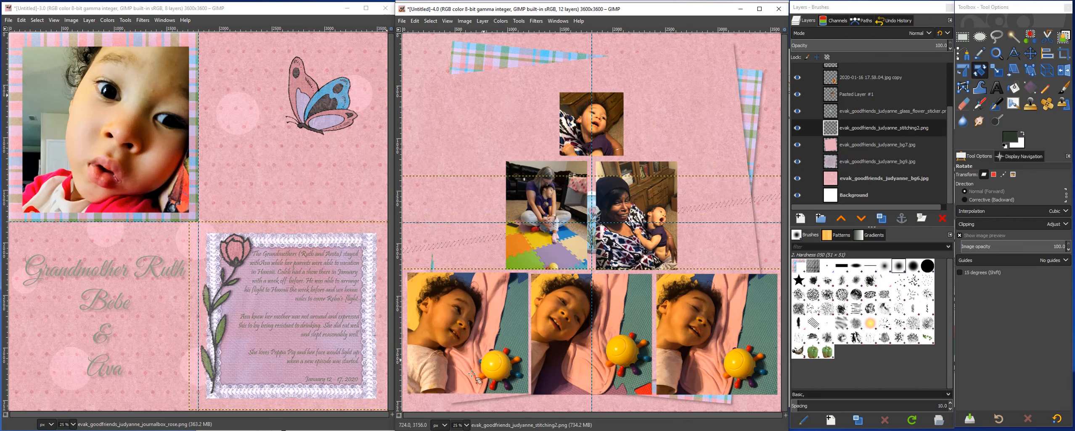
# Step: Move the rotated stitching up so it runs along the top edge of the tilted pink bg7 paper
pyautogui.click(466, 425)
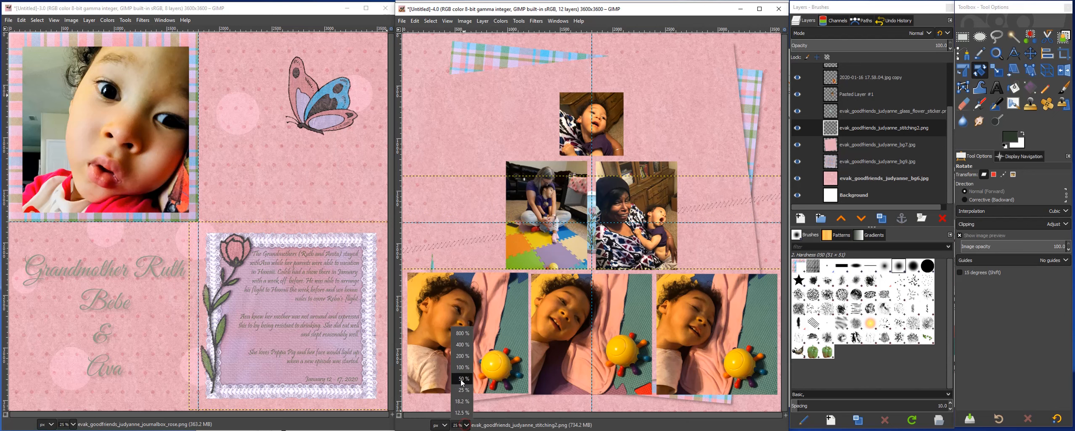
pyautogui.click(462, 381)
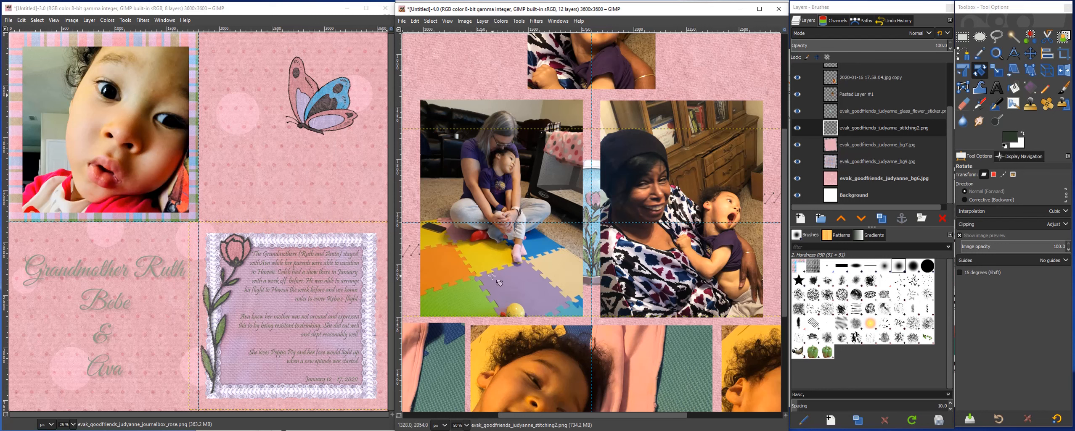
pyautogui.press('m')
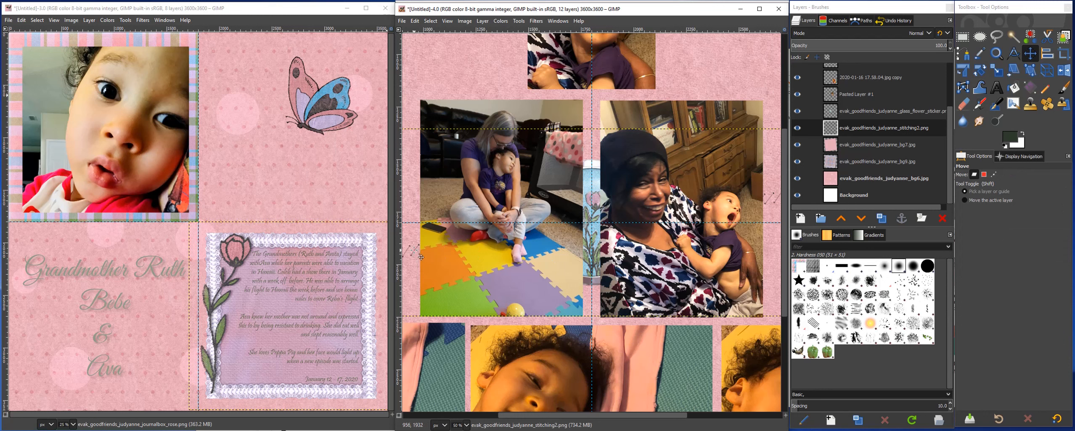
pyautogui.moveTo(414, 251); pyautogui.dragTo(407, 62)
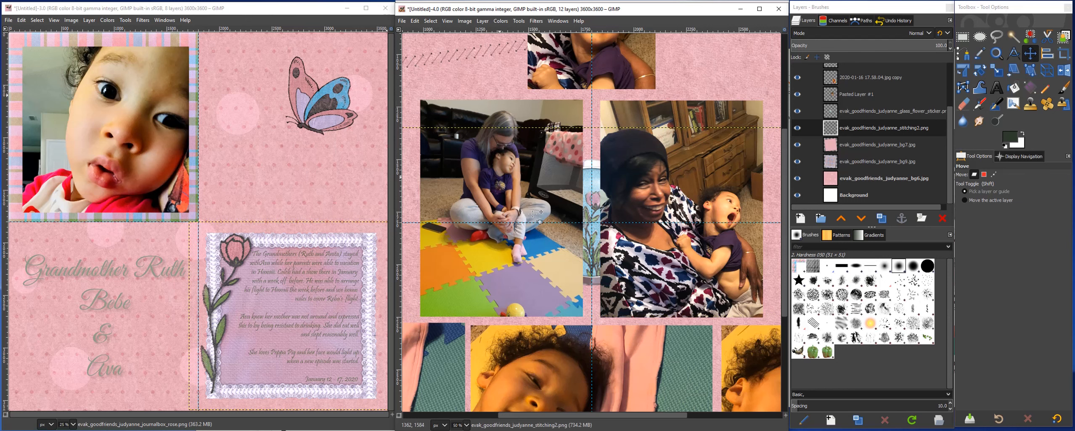
pyautogui.scroll(5, 533, 214)
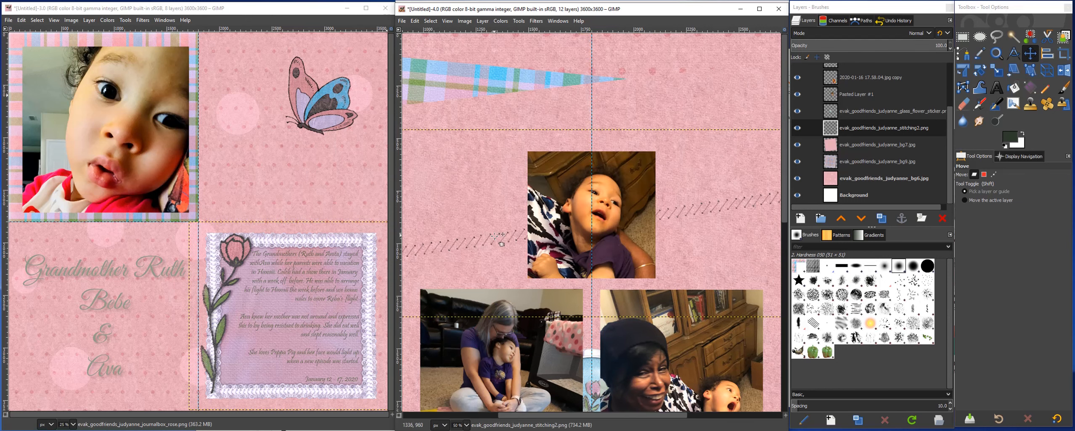
pyautogui.moveTo(494, 239); pyautogui.dragTo(483, 129)
pyautogui.click(466, 426)
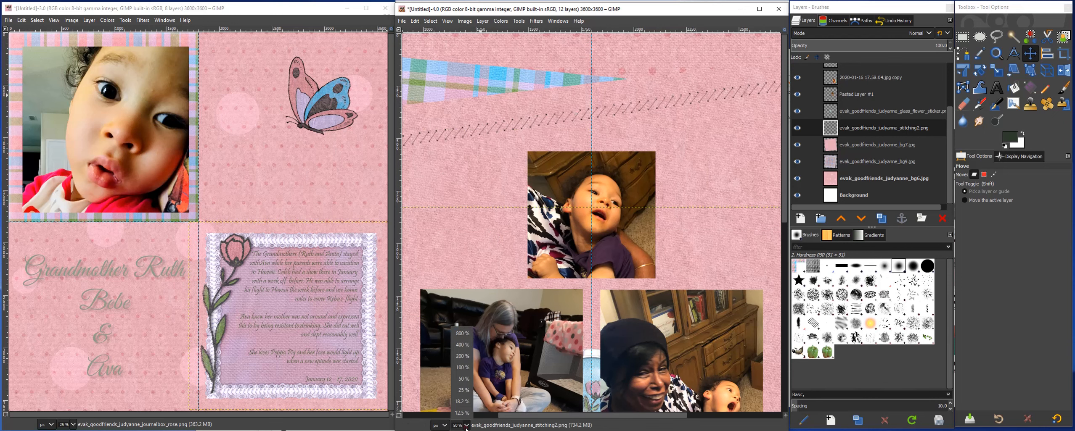
pyautogui.click(464, 392)
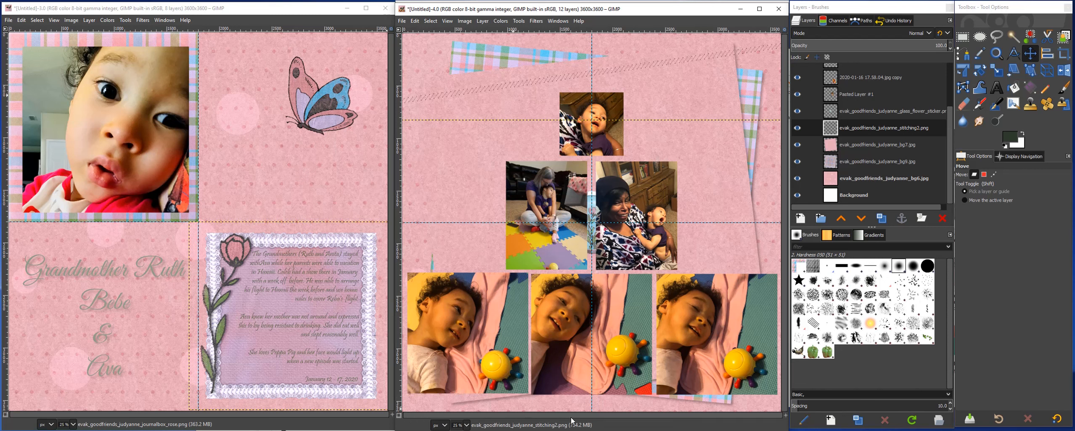
# Step: Duplicate the stitching2 layer and move the copy down along the bottom edge of the pink bg7 paper
pyautogui.click(869, 131)
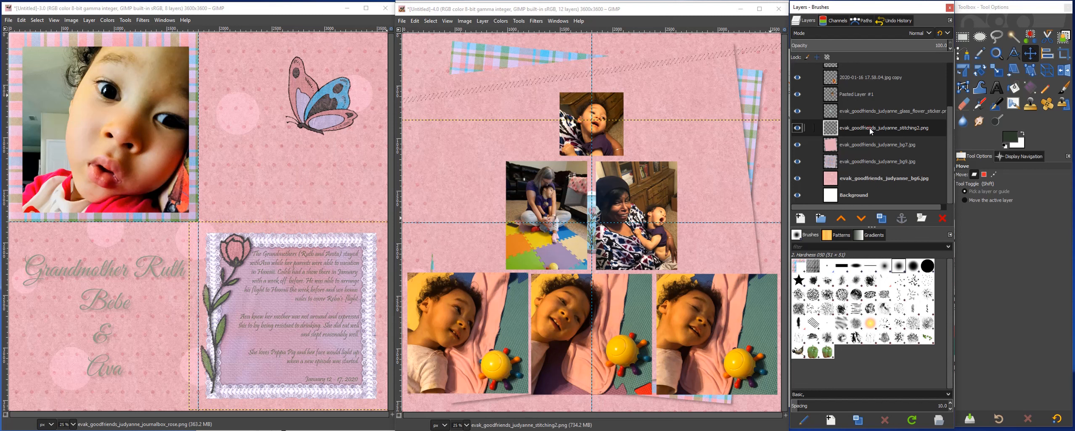
pyautogui.click(882, 219)
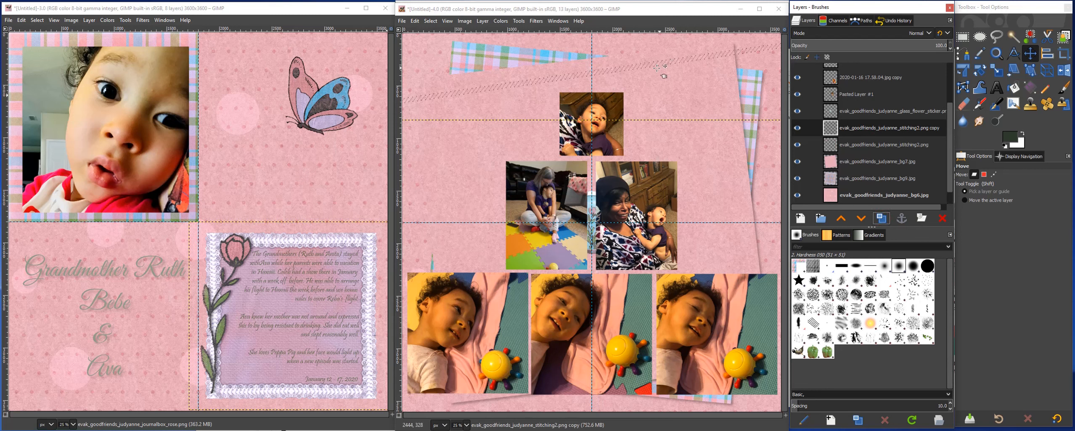
pyautogui.click(466, 426)
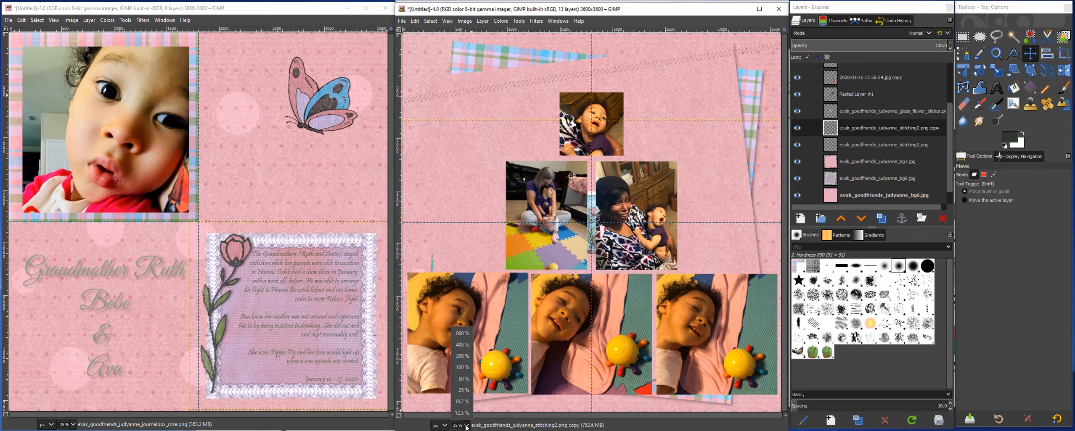
pyautogui.click(461, 379)
pyautogui.scroll(5, 656, 164)
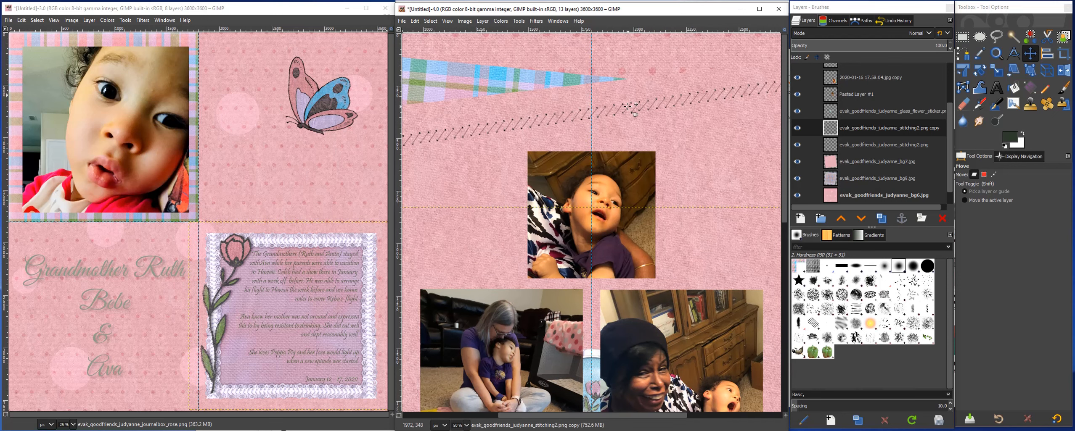
pyautogui.moveTo(628, 107); pyautogui.dragTo(718, 390)
pyautogui.moveTo(785, 226); pyautogui.dragTo(786, 368)
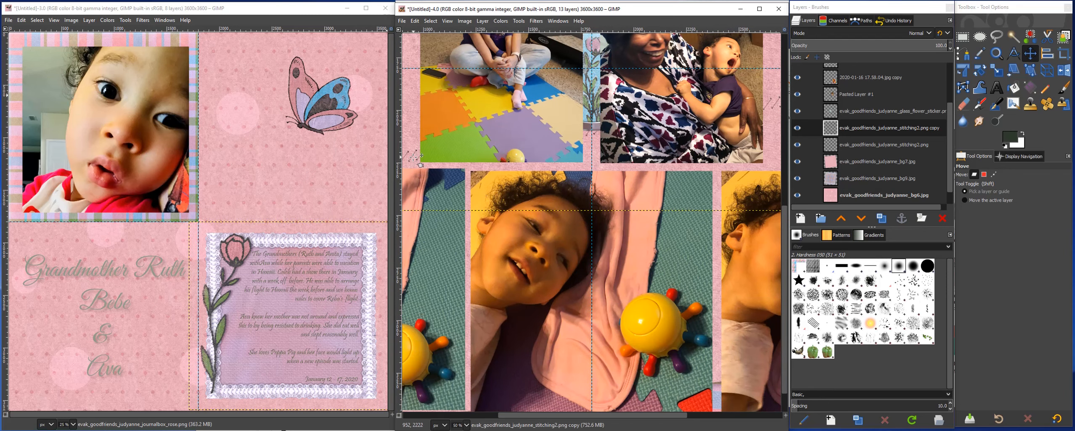
pyautogui.moveTo(412, 155); pyautogui.dragTo(503, 384)
pyautogui.click(467, 426)
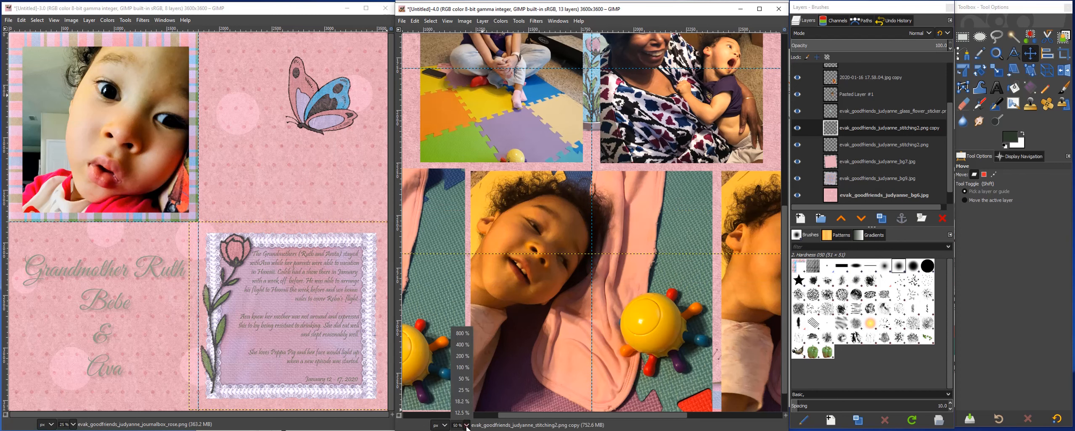
pyautogui.click(460, 391)
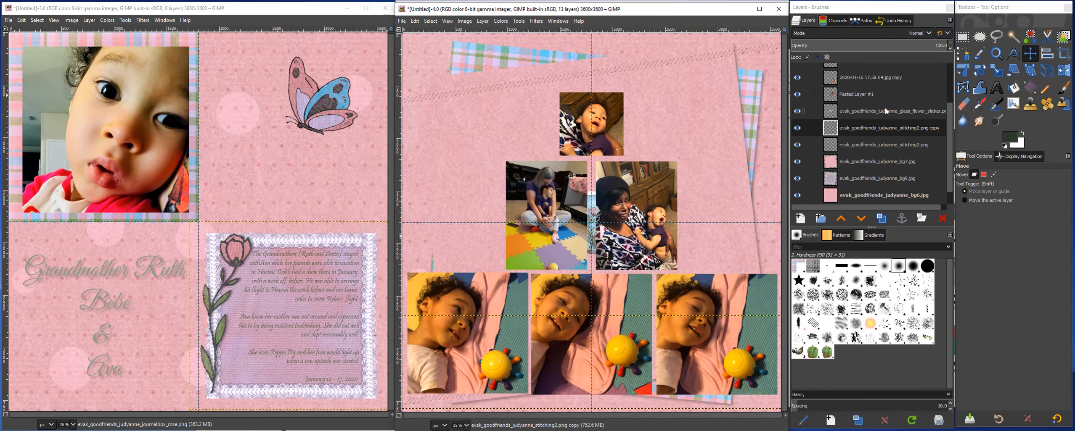
# Step: Duplicate the bottom stitching layer twice and rotate the uppermost copy by 17.51°
pyautogui.click(882, 218)
pyautogui.click(882, 219)
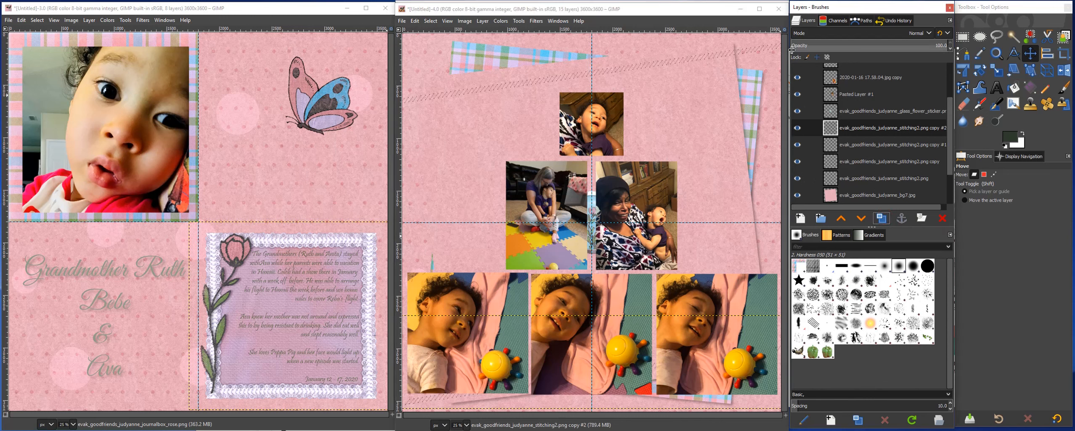
pyautogui.click(982, 69)
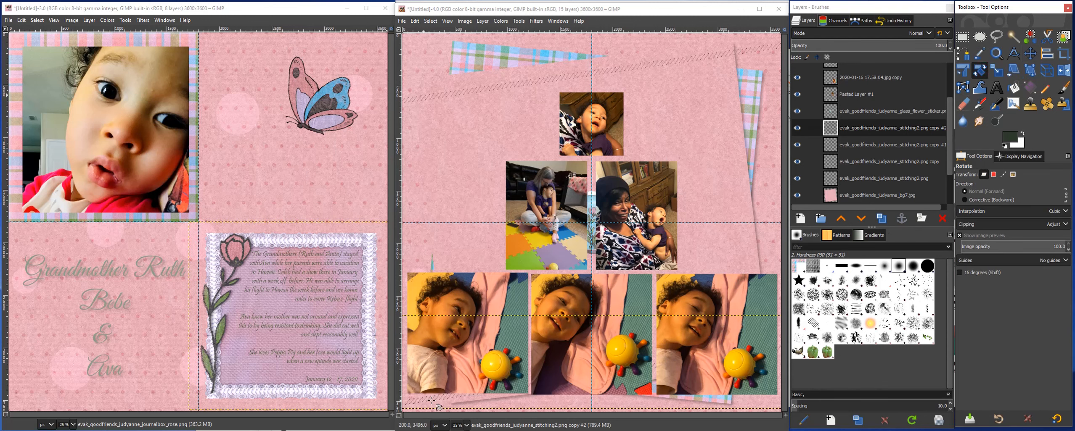
pyautogui.moveTo(410, 405); pyautogui.dragTo(417, 330)
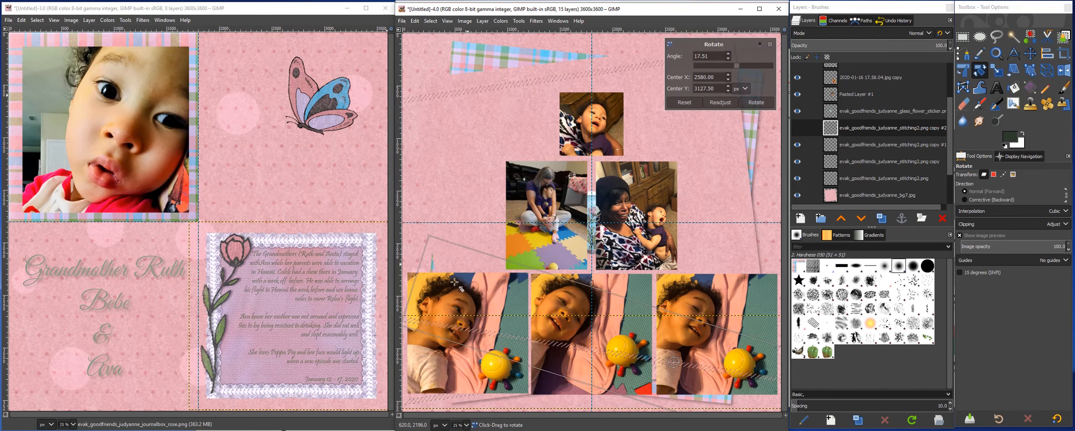
pyautogui.click(760, 103)
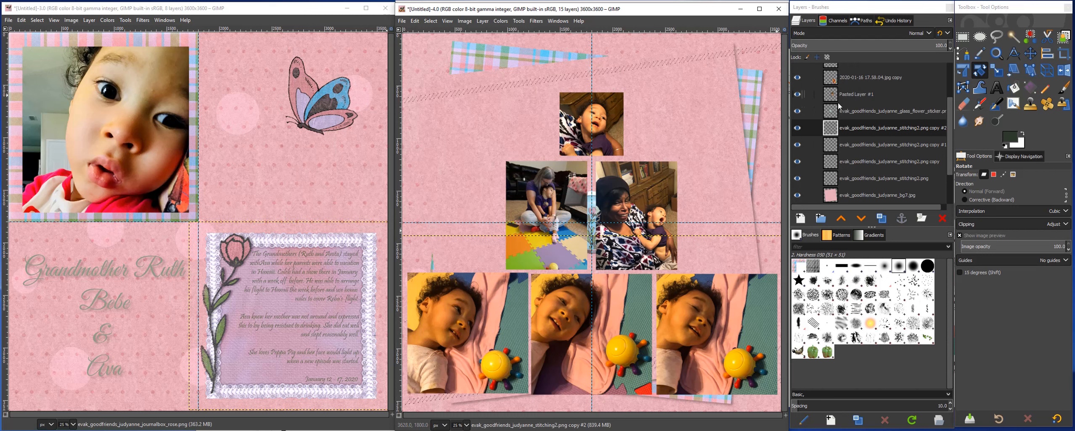
# Step: Hide the layers of the left and middle photos in the page's bottom row
pyautogui.scroll(3, 889, 131)
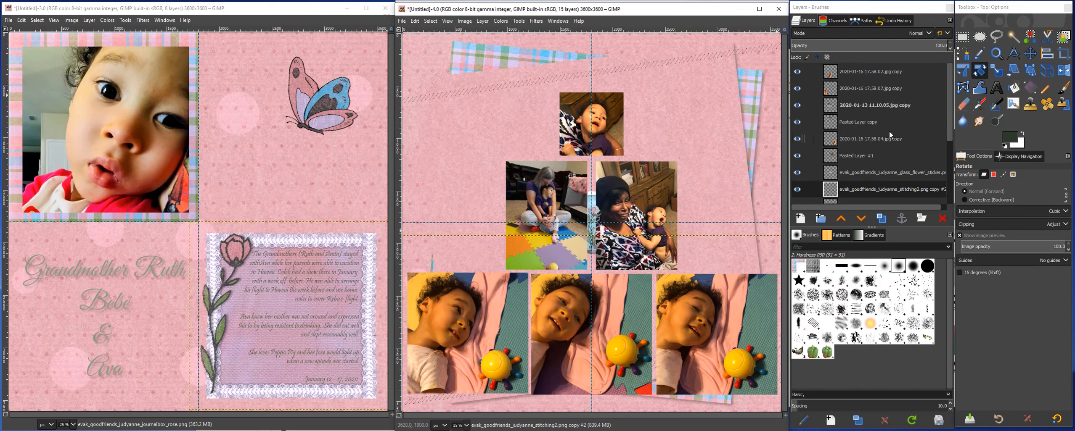
pyautogui.click(797, 89)
pyautogui.click(797, 71)
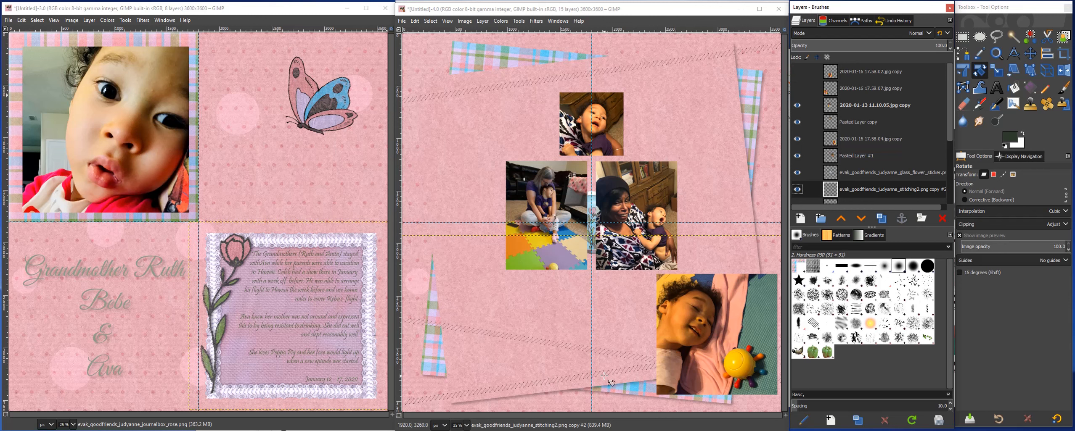
# Step: Move the rotated stitching copy down toward the lower edge of the plaid paper
pyautogui.click(466, 426)
pyautogui.click(455, 379)
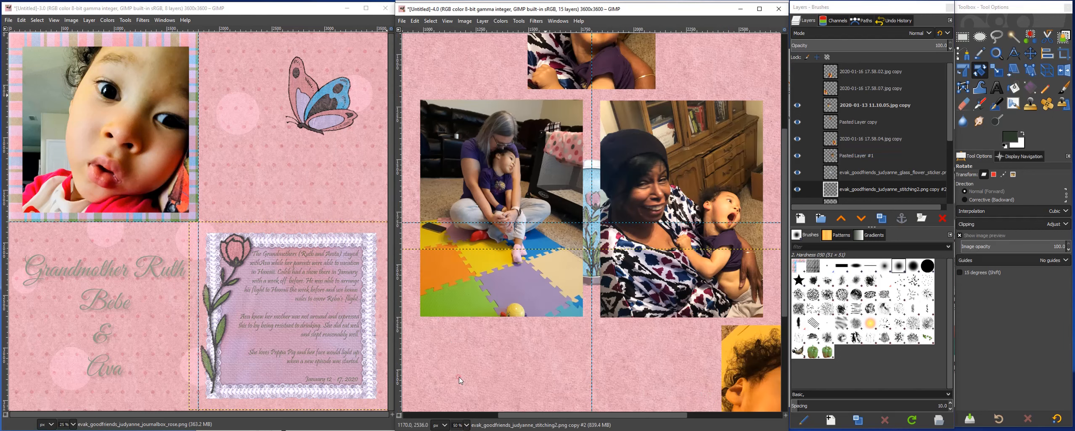
pyautogui.scroll(-5, 565, 367)
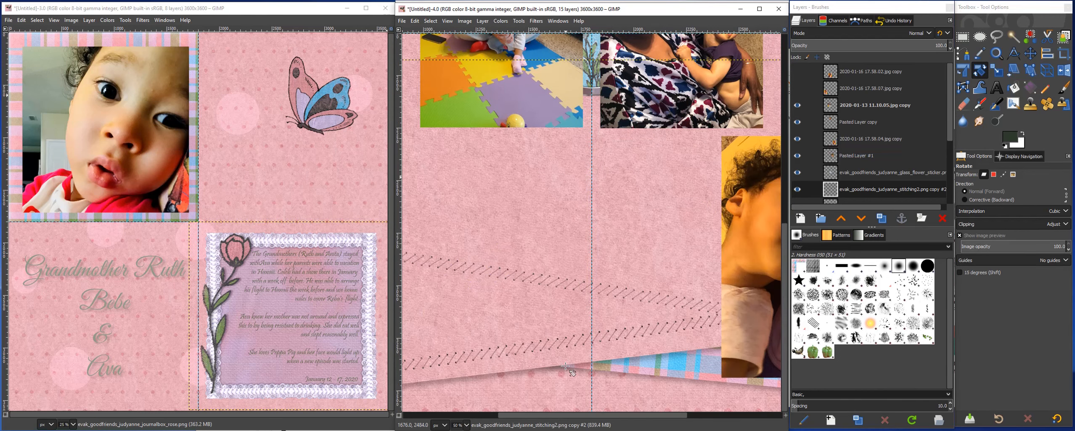
pyautogui.press('m')
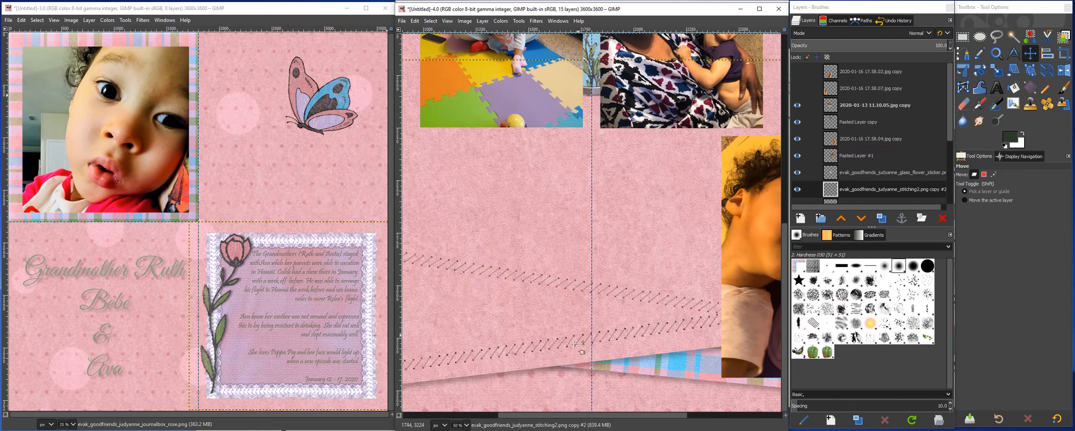
pyautogui.click(580, 284)
pyautogui.moveTo(581, 284); pyautogui.dragTo(580, 337)
# Step: Reorder the rotated stitching copy #2 layer to sit directly beneath the pink bg7 paper, and check both of its exposed ends
pyautogui.scroll(-4, 853, 163)
pyautogui.moveTo(869, 106); pyautogui.dragTo(869, 185)
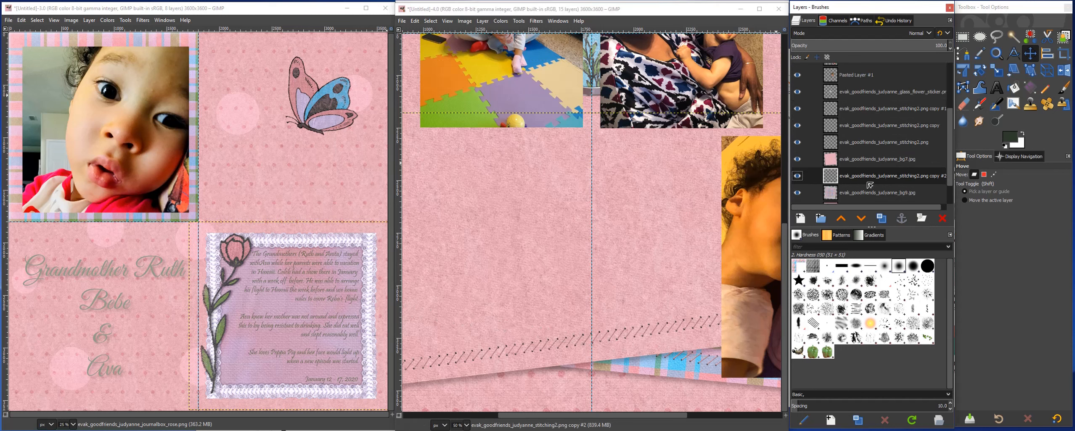
pyautogui.click(624, 416)
pyautogui.moveTo(604, 420); pyautogui.dragTo(529, 416)
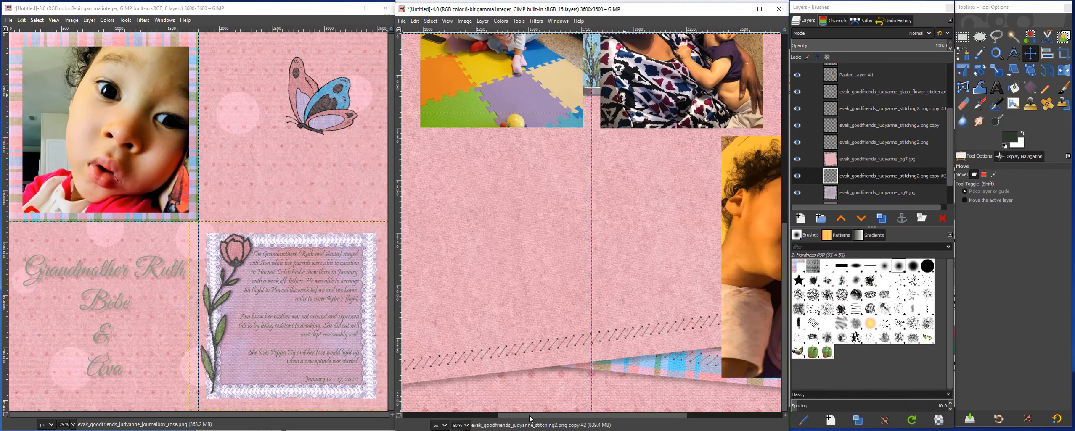
pyautogui.moveTo(455, 402); pyautogui.dragTo(682, 428)
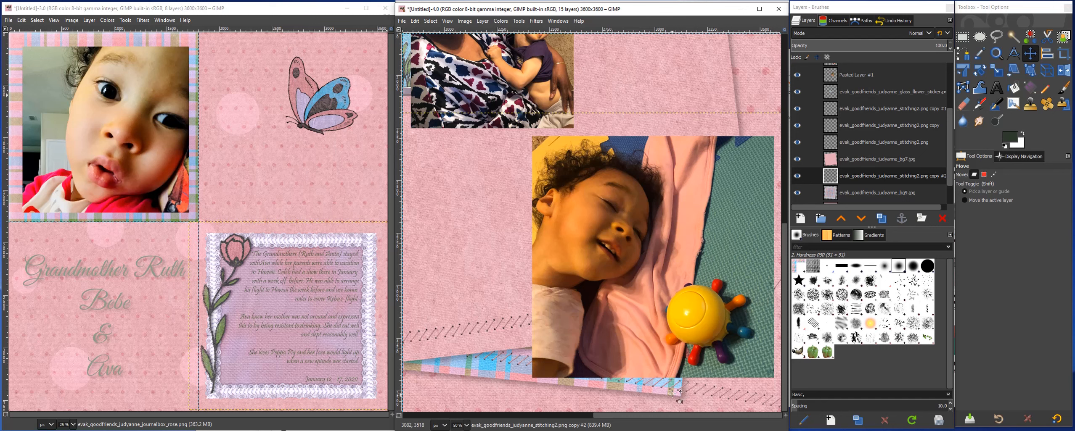
pyautogui.moveTo(659, 417); pyautogui.dragTo(462, 400)
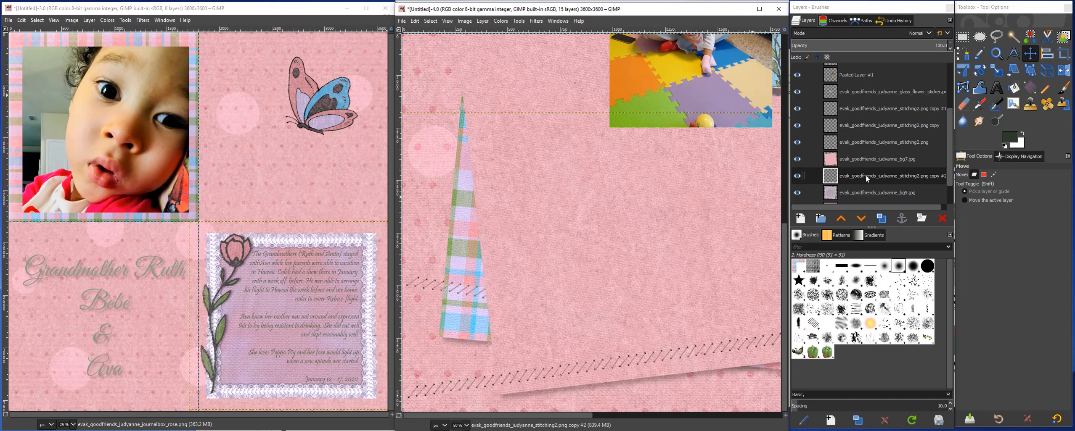
# Step: Duplicate the rotated stitching copy #2 layer and move the duplicate onto the plaid strip at the page's upper left
pyautogui.click(884, 219)
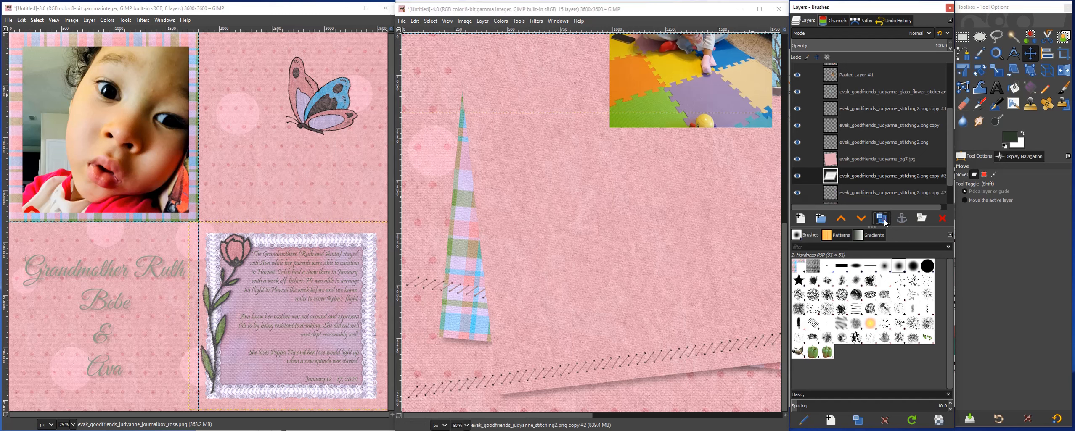
pyautogui.click(478, 292)
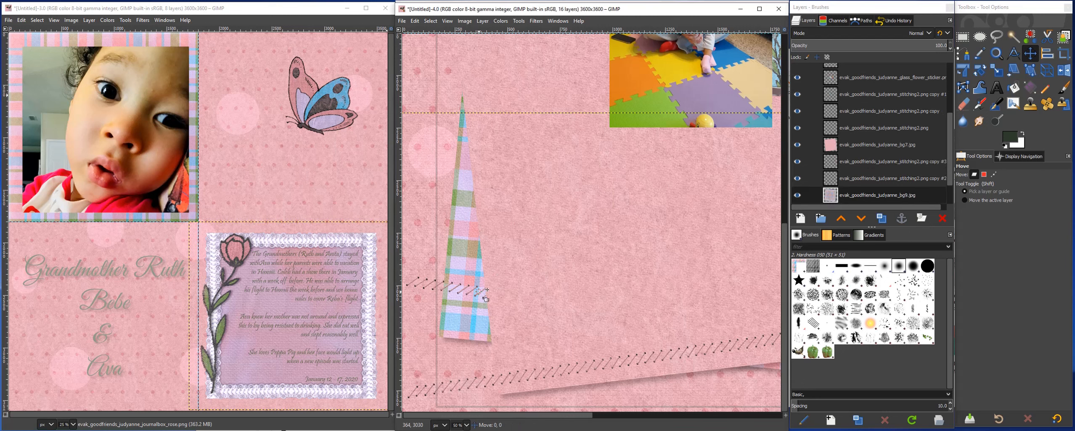
pyautogui.click(466, 291)
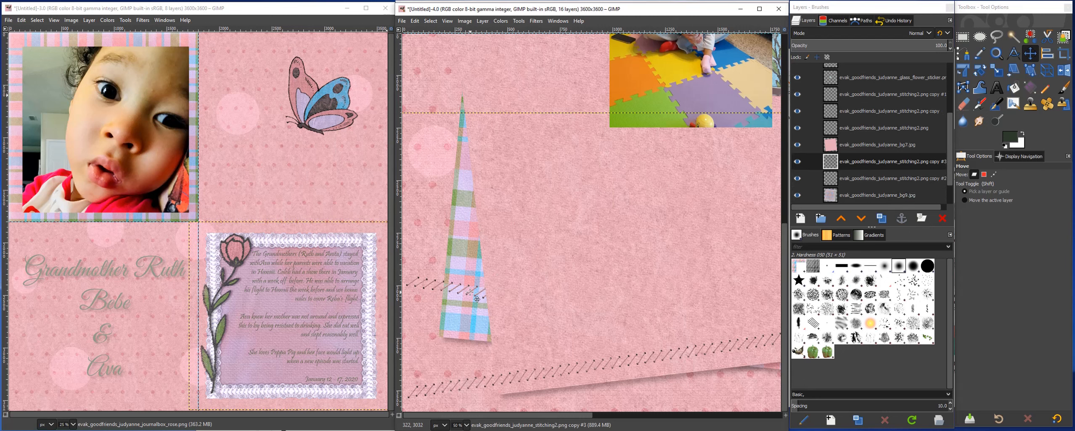
pyautogui.moveTo(471, 285); pyautogui.dragTo(490, 71)
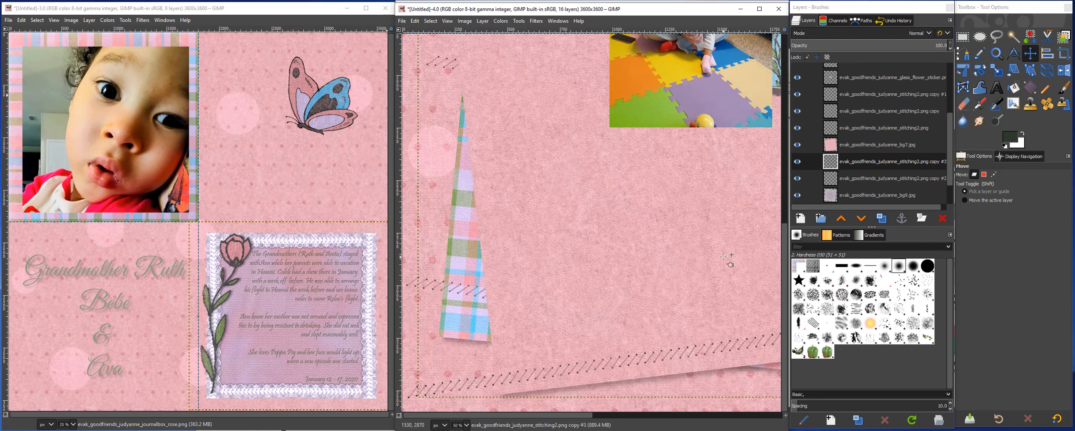
pyautogui.moveTo(782, 311); pyautogui.dragTo(781, 154)
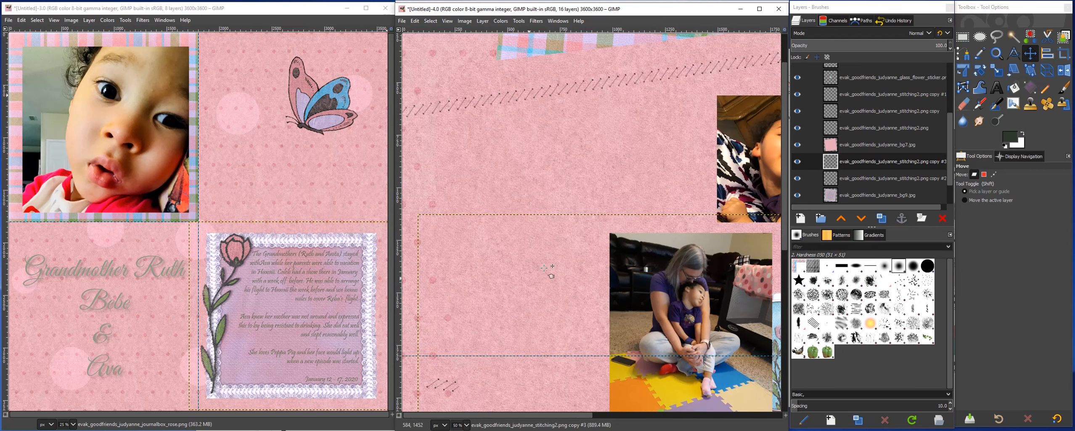
pyautogui.moveTo(438, 385); pyautogui.dragTo(472, 33)
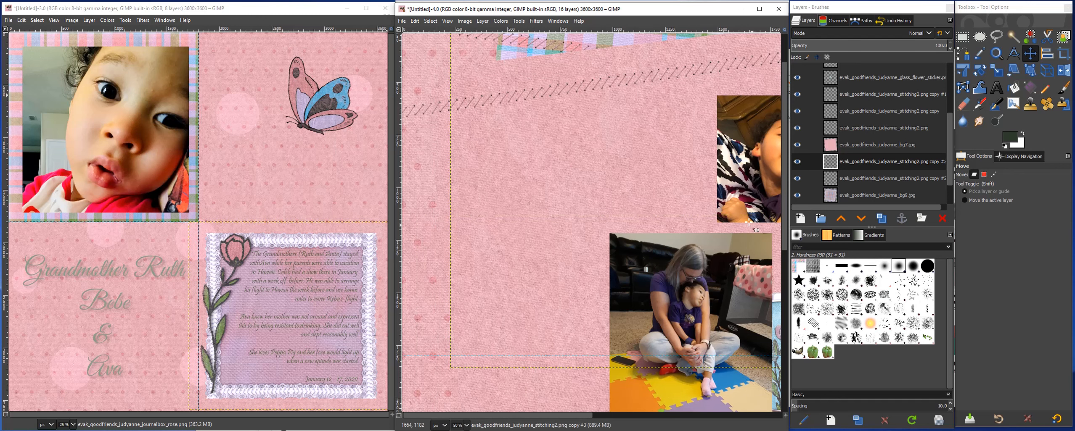
pyautogui.scroll(3, 783, 222)
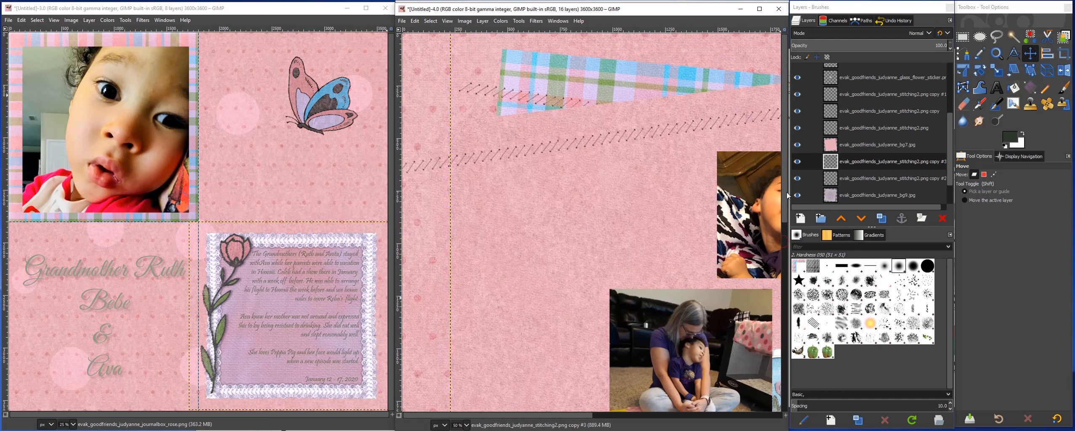
pyautogui.moveTo(506, 95); pyautogui.dragTo(505, 63)
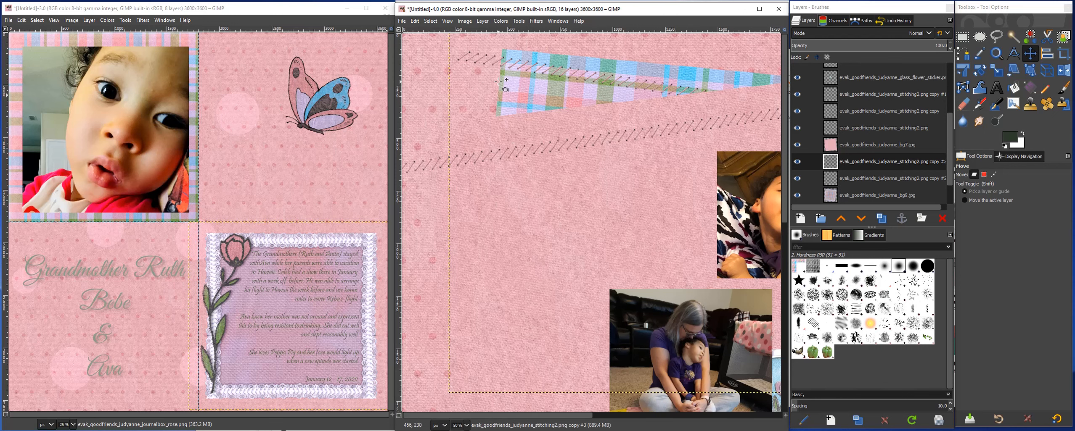
pyautogui.click(466, 425)
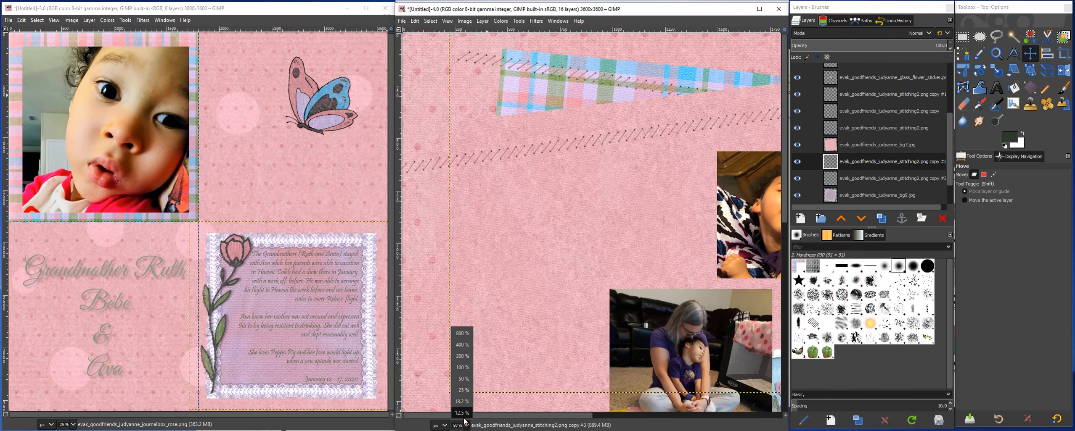
pyautogui.click(461, 391)
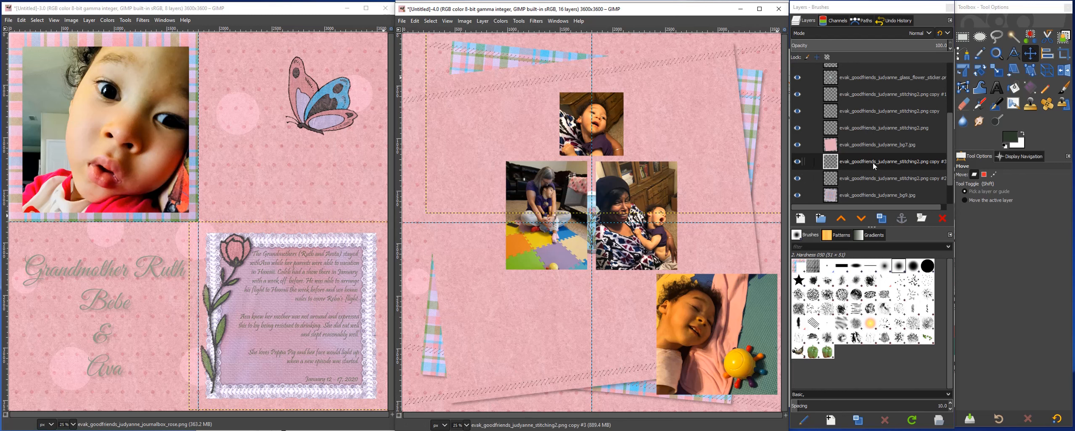
# Step: Duplicate the stitching copy #3 layer and rotate the duplicate to run nearly upright
pyautogui.click(881, 218)
pyautogui.click(759, 96)
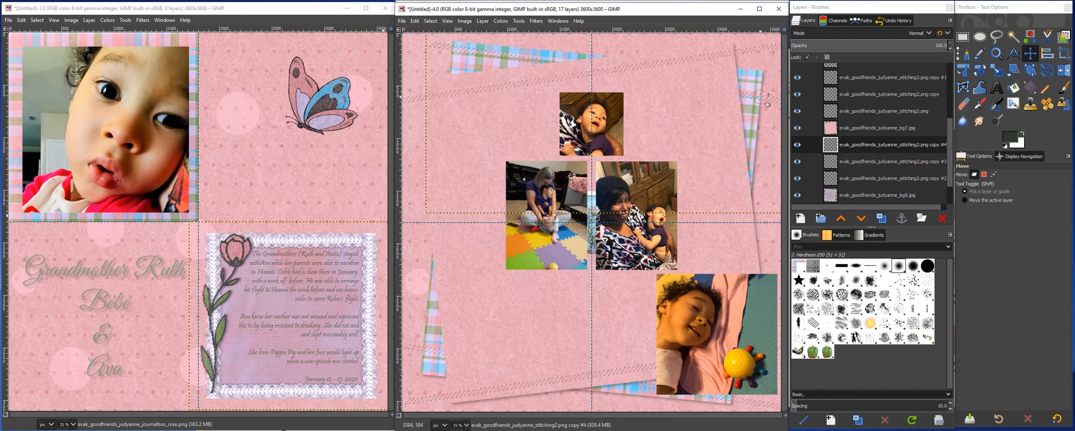
pyautogui.click(979, 70)
pyautogui.moveTo(773, 106); pyautogui.dragTo(686, 186)
pyautogui.click(765, 105)
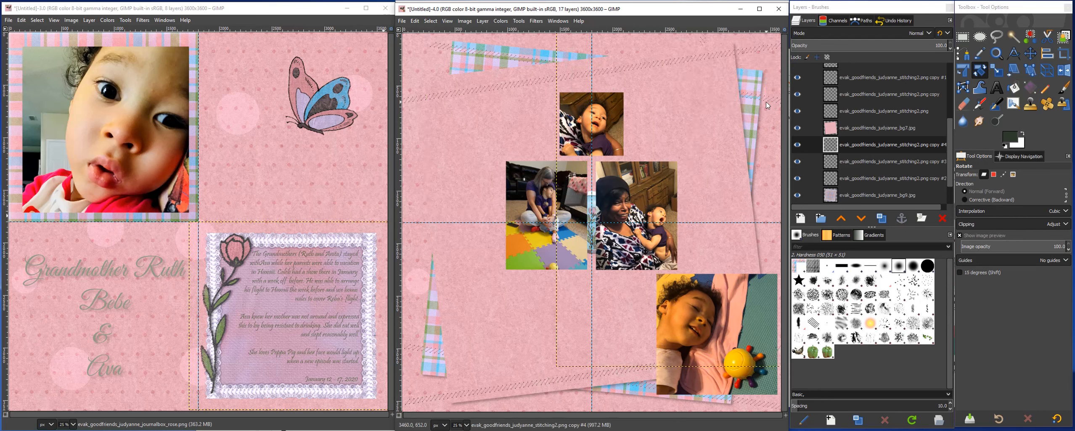
# Step: Move the upright stitching copy #4 onto the plaid strip along the page's upper right edge and check its lower end
pyautogui.click(465, 426)
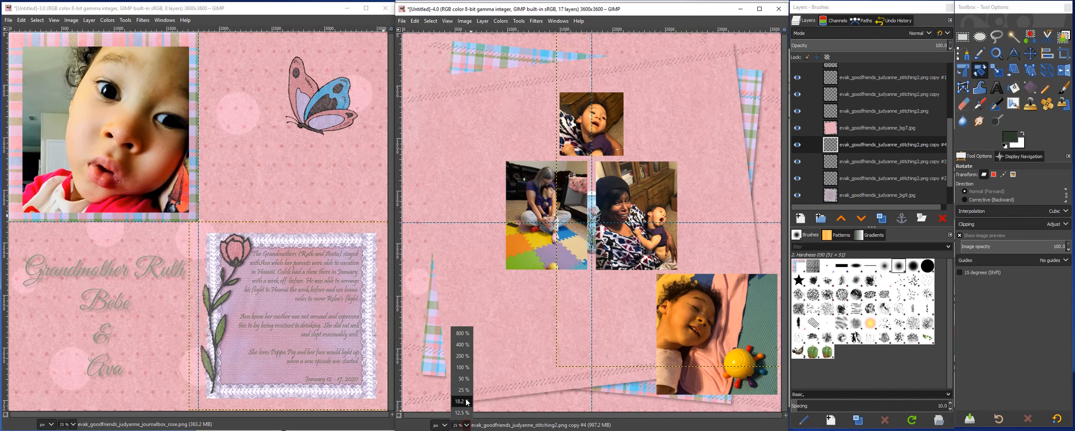
pyautogui.click(460, 381)
pyautogui.scroll(6, 742, 127)
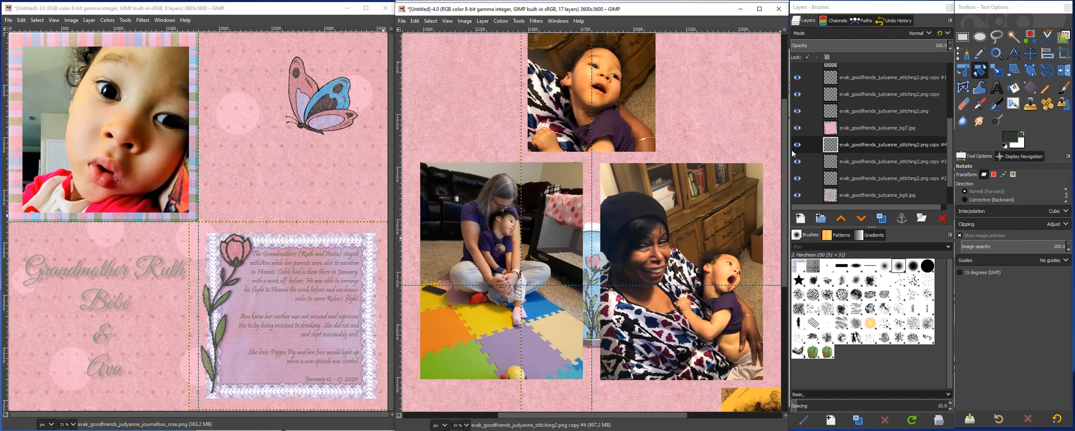
pyautogui.moveTo(522, 418); pyautogui.dragTo(612, 428)
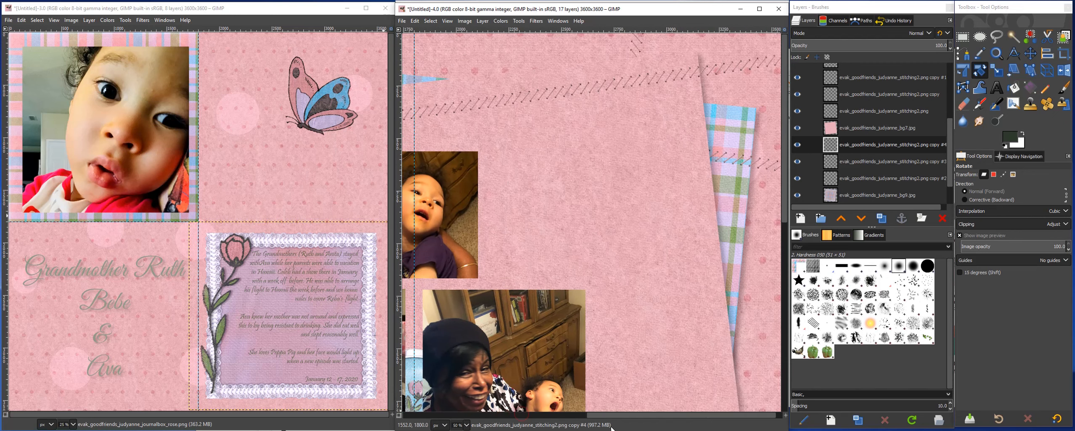
pyautogui.press('m')
pyautogui.moveTo(650, 55); pyautogui.dragTo(712, 301)
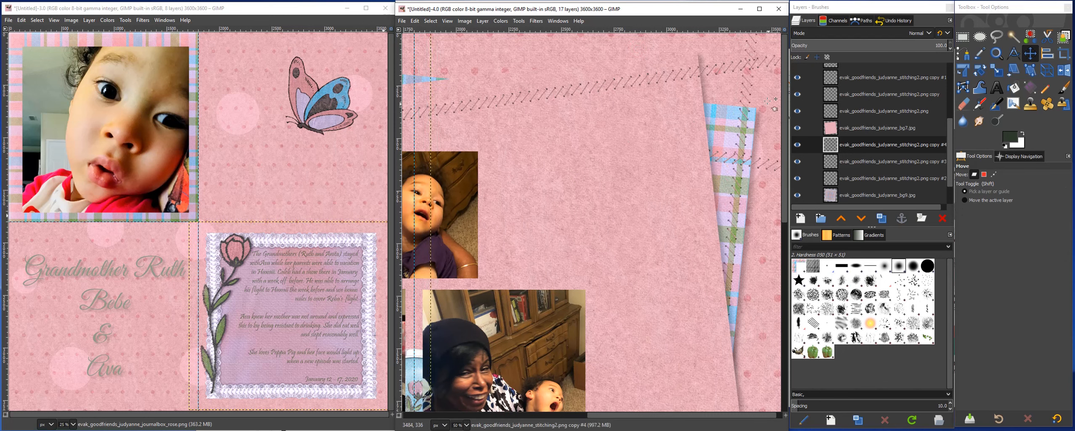
pyautogui.moveTo(748, 82); pyautogui.dragTo(738, 244)
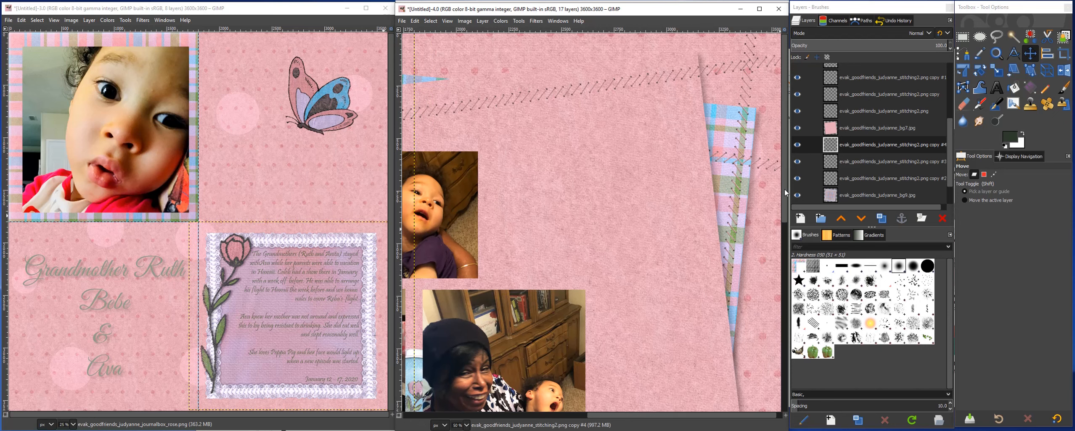
pyautogui.scroll(-10, 755, 320)
pyautogui.scroll(9, 743, 391)
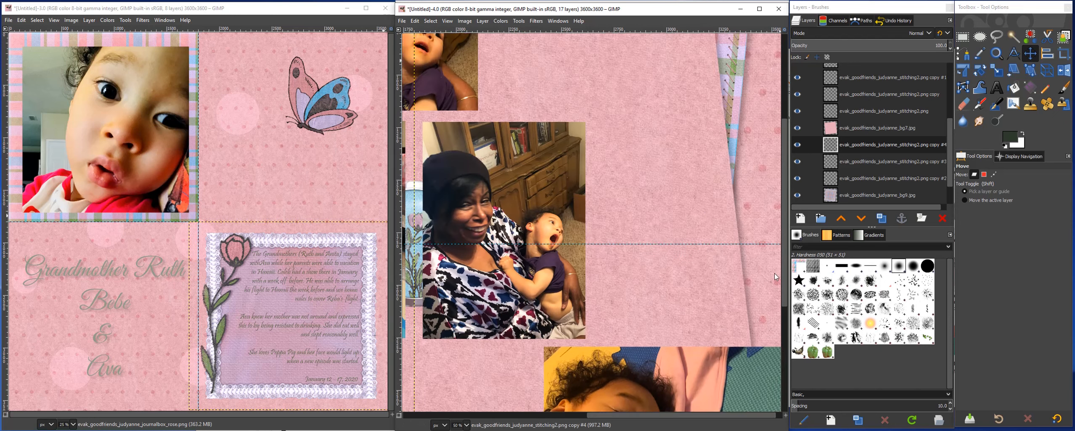
# Step: Duplicate the upright stitching copy #4 layer and move the duplicate onto the plaid strip at the page's lower left
pyautogui.click(881, 219)
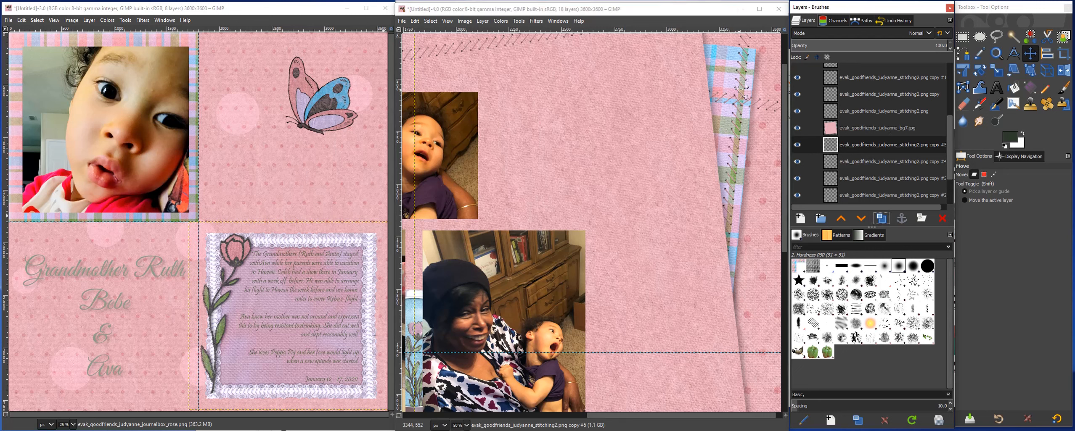
pyautogui.moveTo(731, 187); pyautogui.dragTo(589, 193)
pyautogui.moveTo(608, 416); pyautogui.dragTo(469, 418)
pyautogui.scroll(3, 718, 80)
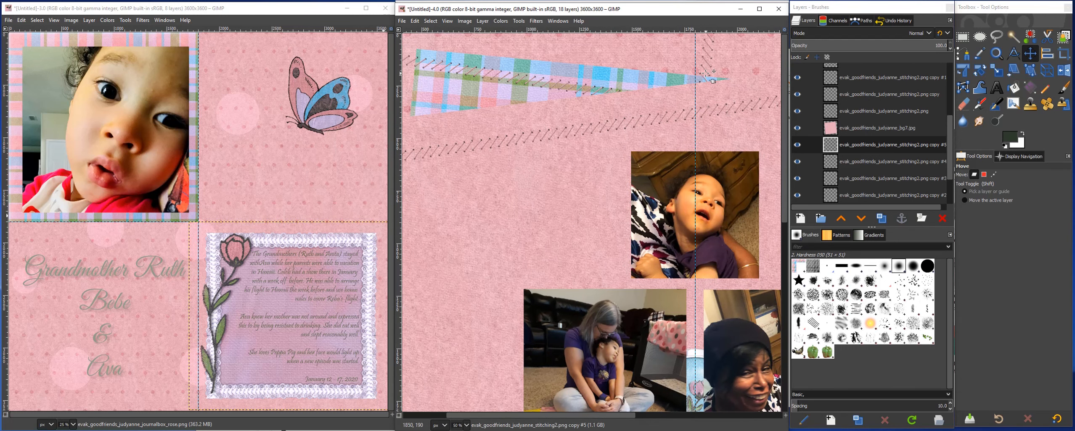
pyautogui.moveTo(711, 77); pyautogui.dragTo(551, 172)
pyautogui.scroll(-10, 550, 172)
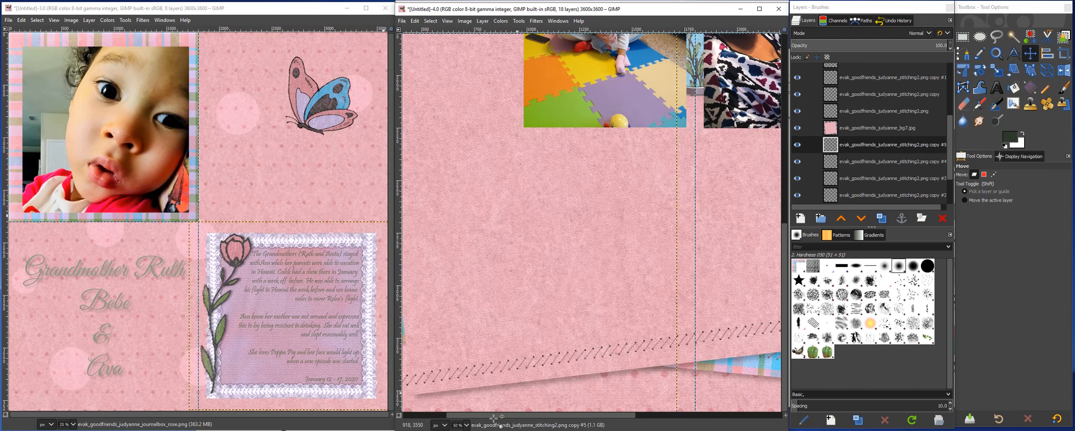
pyautogui.moveTo(502, 420); pyautogui.dragTo(459, 419)
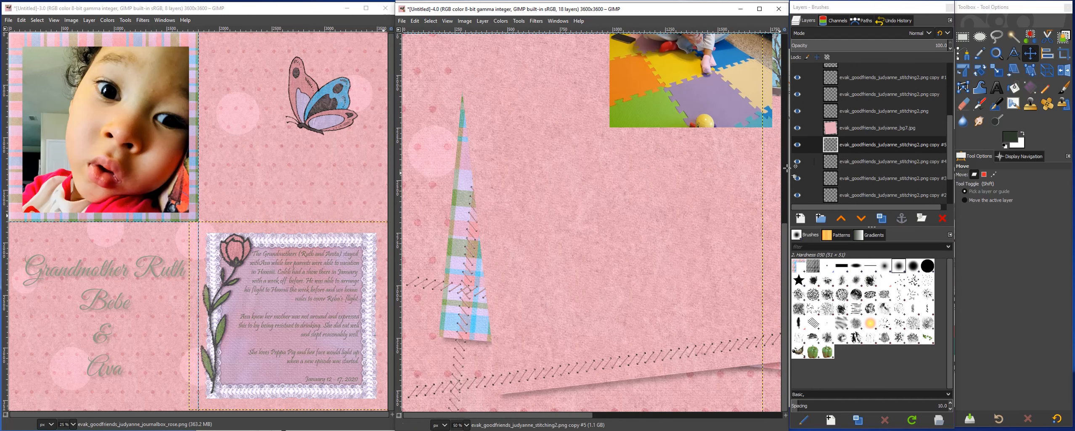
# Step: Duplicate the stitching copy #5 layer and place the duplicate directly above the pink bg7 paper in the layer stack
pyautogui.click(881, 219)
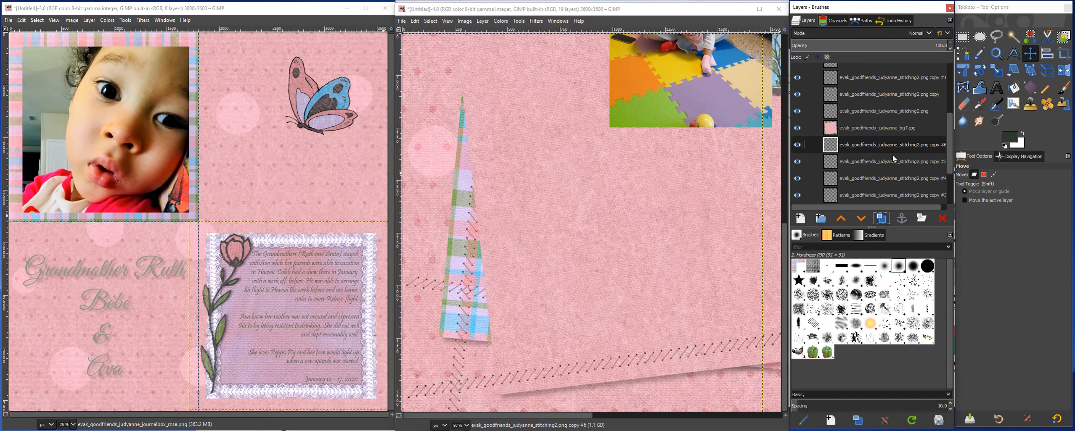
pyautogui.click(859, 143)
pyautogui.moveTo(861, 143); pyautogui.dragTo(861, 126)
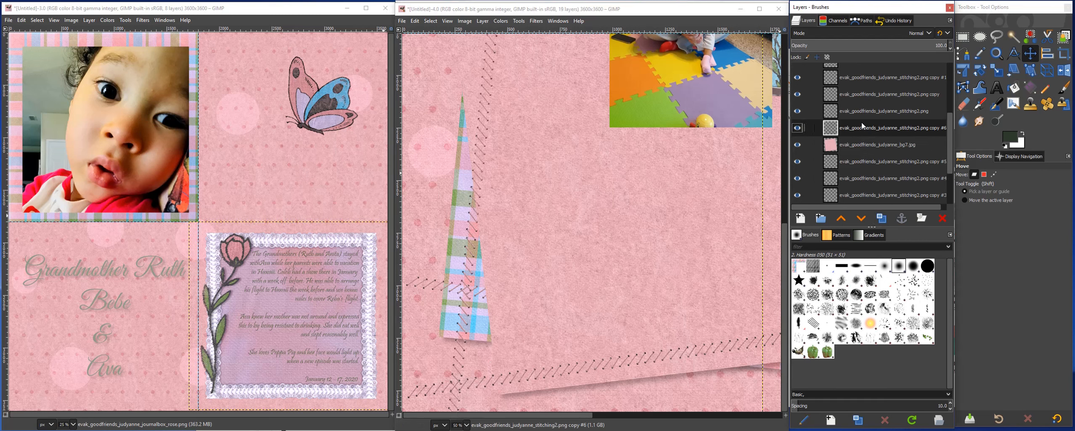
# Step: Rotate the stitching copy #6 layer by -13.61°
pyautogui.click(980, 70)
pyautogui.click(475, 181)
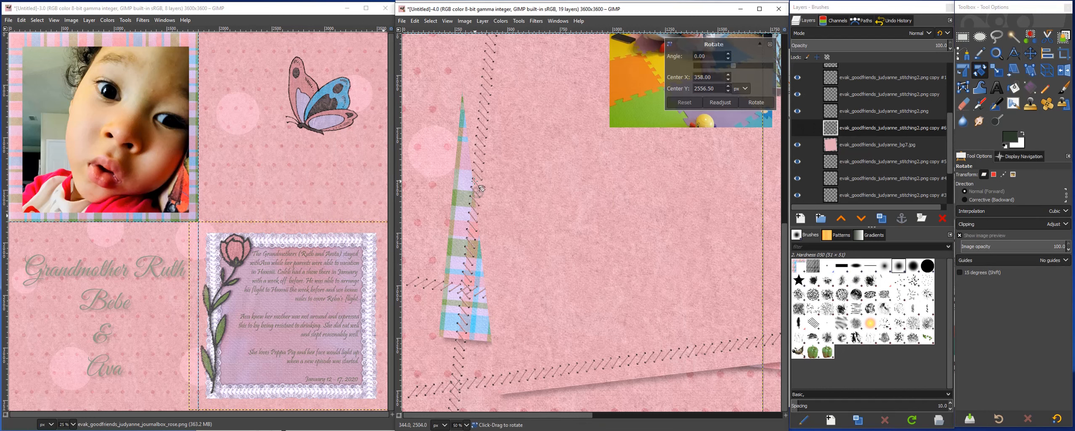
pyautogui.moveTo(462, 338); pyautogui.dragTo(490, 337)
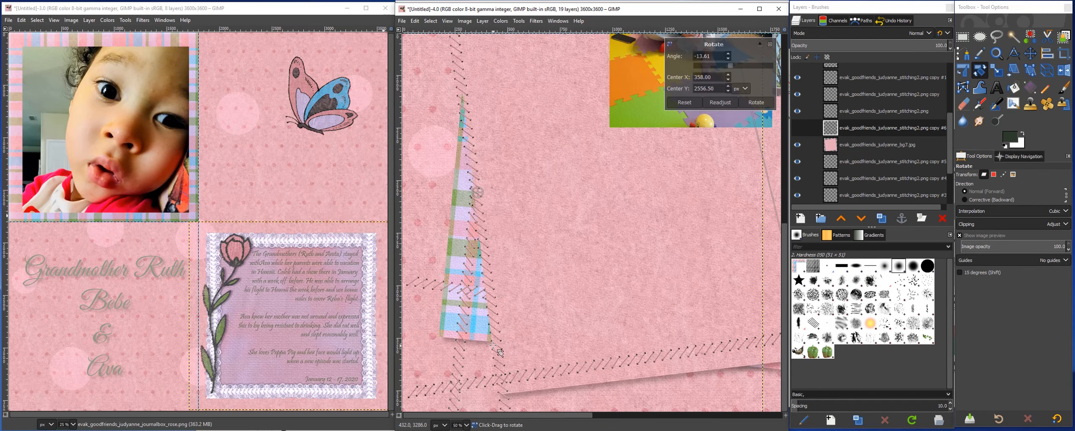
pyautogui.click(755, 102)
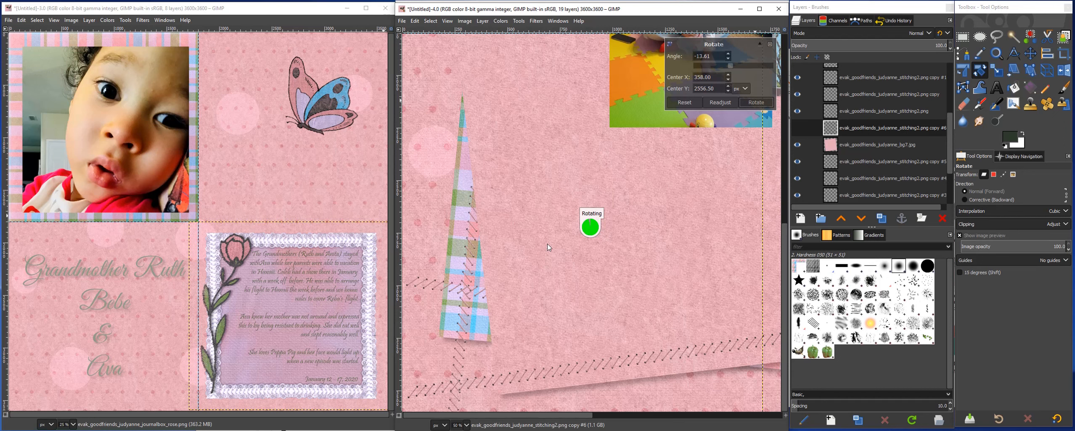
# Step: Move the rotated stitching copy #6 slightly right and up along the pink paper's left side, and check its upper end
pyautogui.press('m')
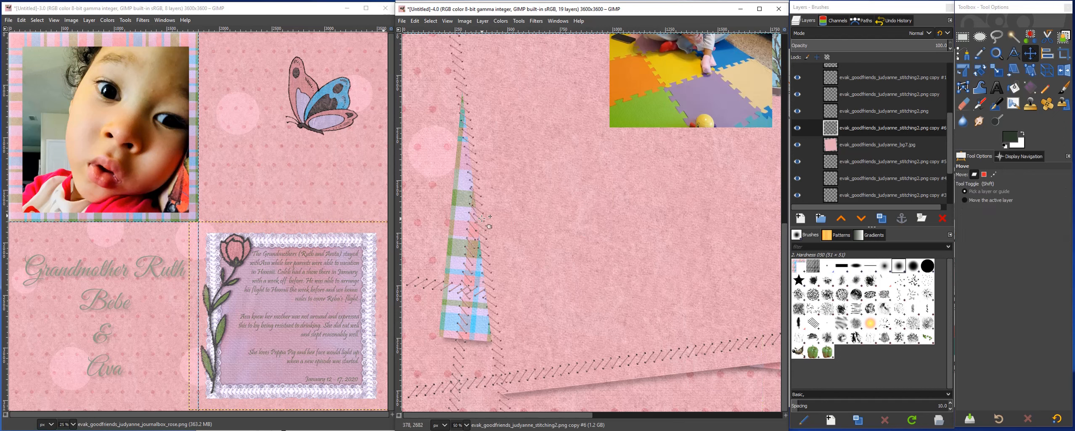
pyautogui.hotkey('ctrl', 'z')
pyautogui.click(430, 21)
pyautogui.moveTo(507, 396); pyautogui.dragTo(525, 401)
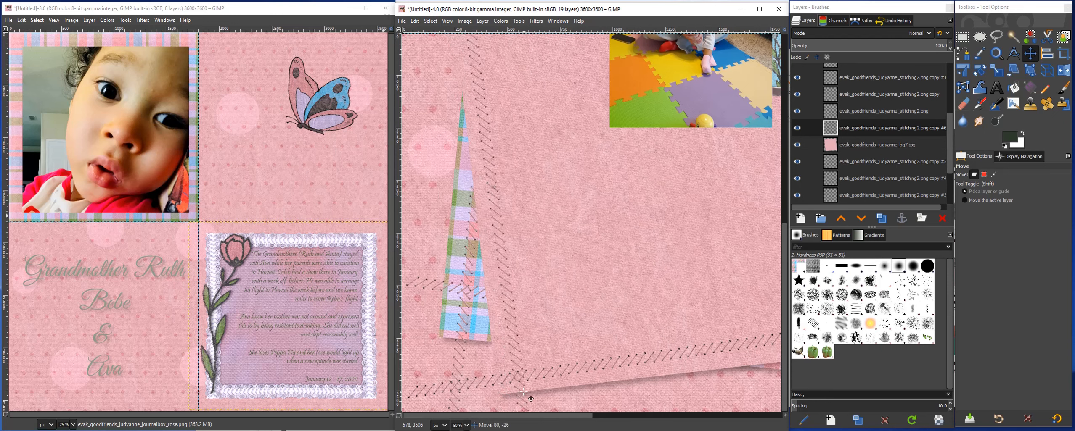
pyautogui.moveTo(784, 290); pyautogui.dragTo(774, 100)
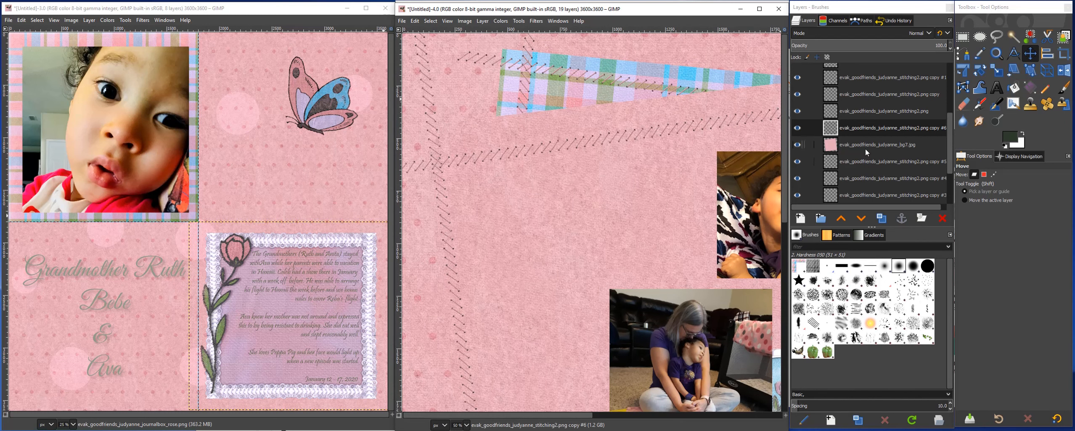
# Step: Duplicate the stitching copy #4 layer and place the duplicate directly above the pink bg7 paper in the layer stack
pyautogui.click(870, 162)
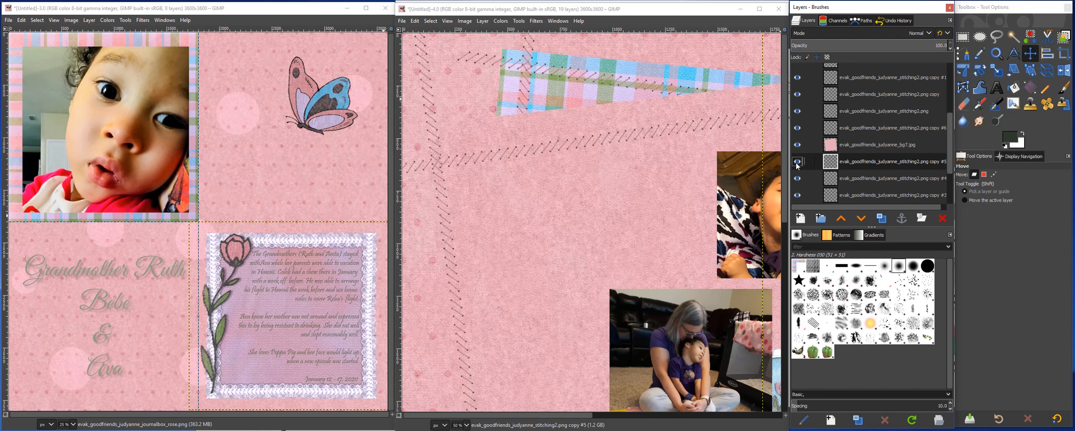
pyautogui.moveTo(552, 415); pyautogui.dragTo(742, 409)
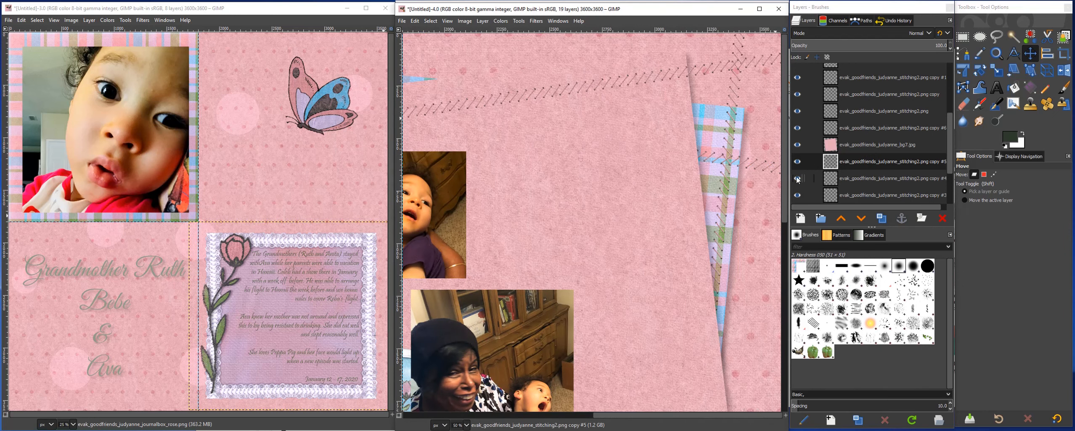
pyautogui.click(879, 181)
pyautogui.click(881, 219)
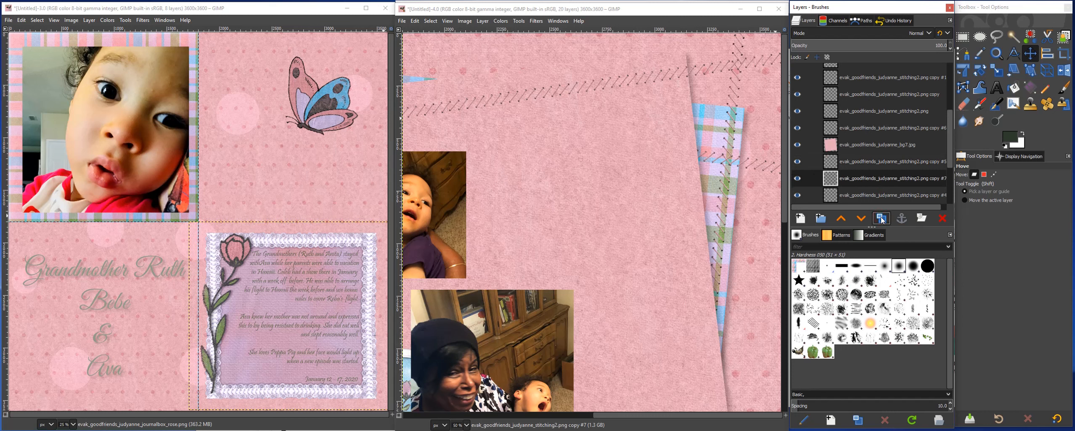
pyautogui.moveTo(871, 180); pyautogui.dragTo(871, 145)
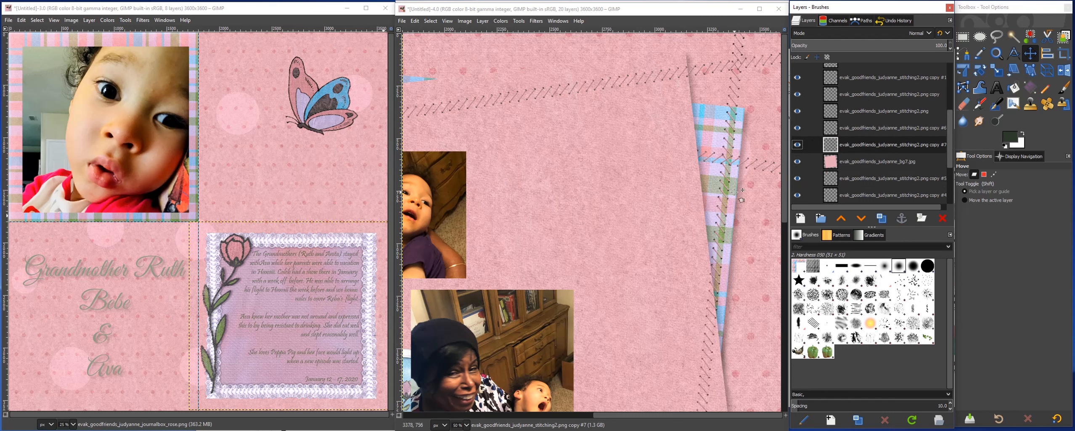
# Step: Rotate the new stitching copy #7 layer by -14.09°
pyautogui.click(980, 71)
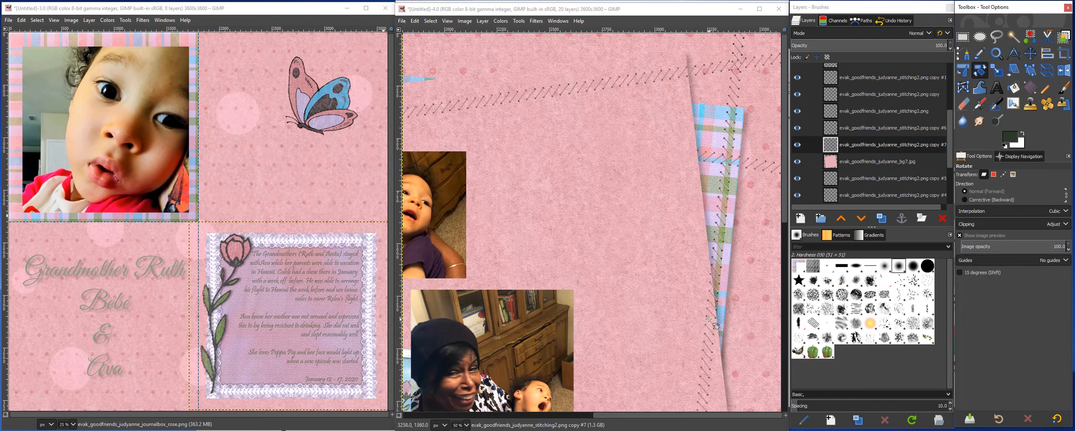
pyautogui.moveTo(708, 319); pyautogui.dragTo(615, 137)
pyautogui.click(764, 102)
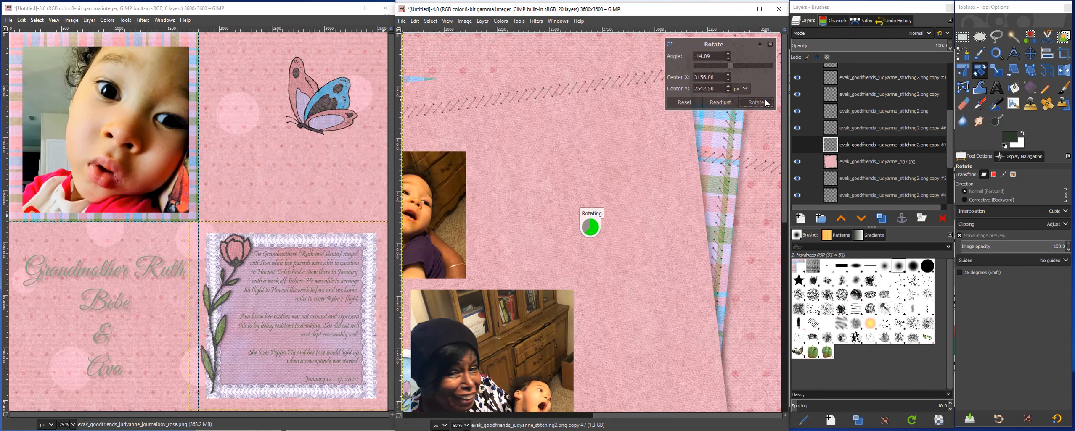
# Step: Move stitching copy #7 right to run along the pink paper's right edge, and check it against the whole page
pyautogui.press('m')
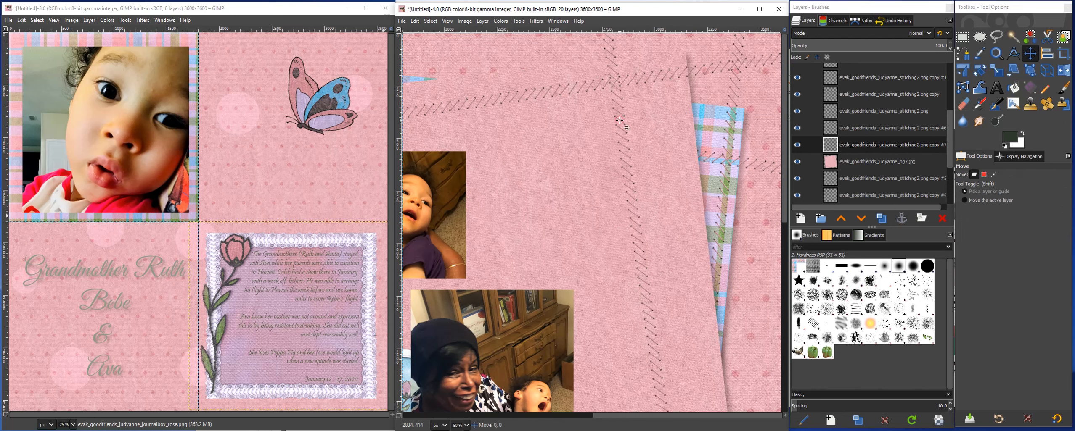
pyautogui.moveTo(619, 121); pyautogui.dragTo(669, 121)
pyautogui.scroll(-8, 725, 177)
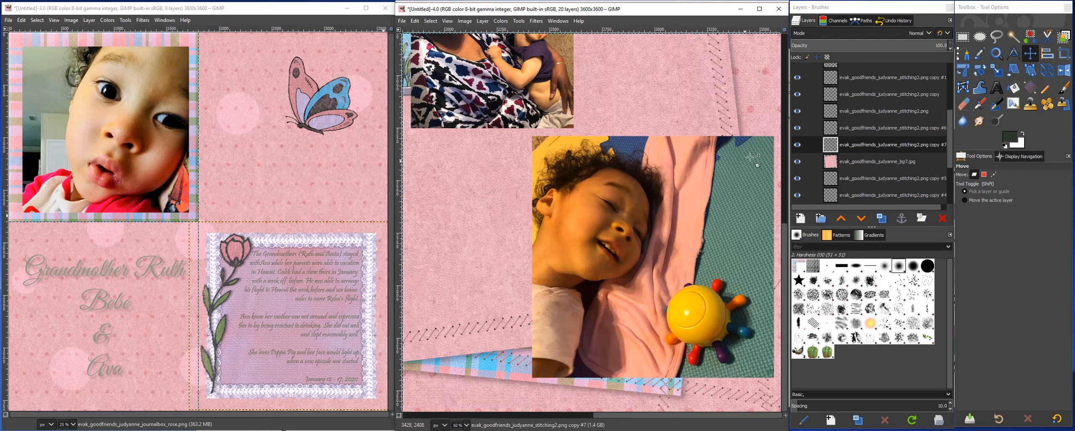
pyautogui.click(466, 426)
pyautogui.click(463, 390)
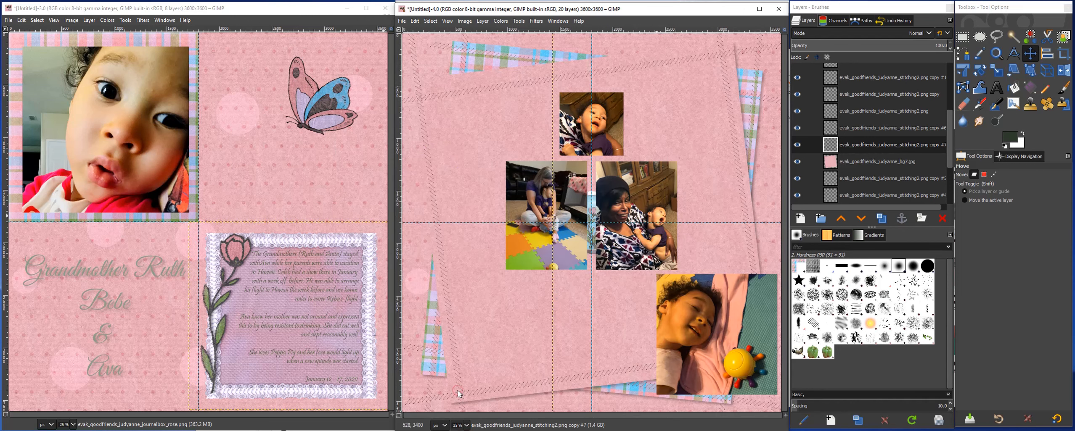
# Step: Show the hidden 2020-01-16 17.38.07 and 17.38.02 photo copy layers to complete the bottom photo row
pyautogui.scroll(5, 811, 106)
pyautogui.click(796, 88)
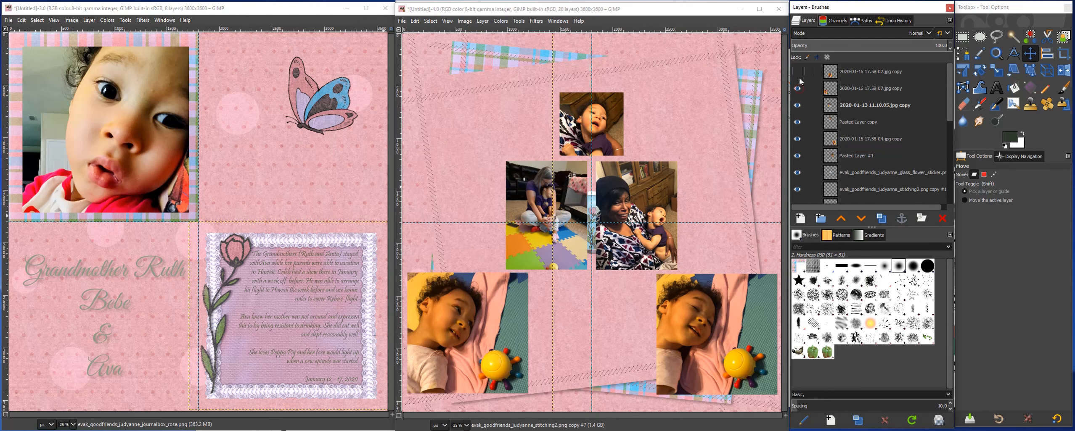
pyautogui.click(797, 71)
pyautogui.scroll(-3, 806, 143)
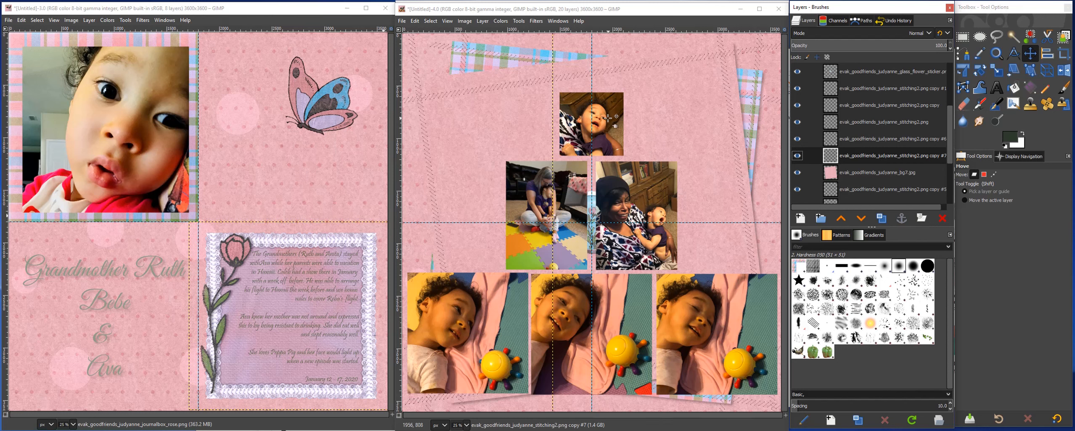
# Step: Move the top photo, the two middle photos and the three bottom-row photos up the page by about 250 px
pyautogui.moveTo(607, 118); pyautogui.dragTo(609, 90)
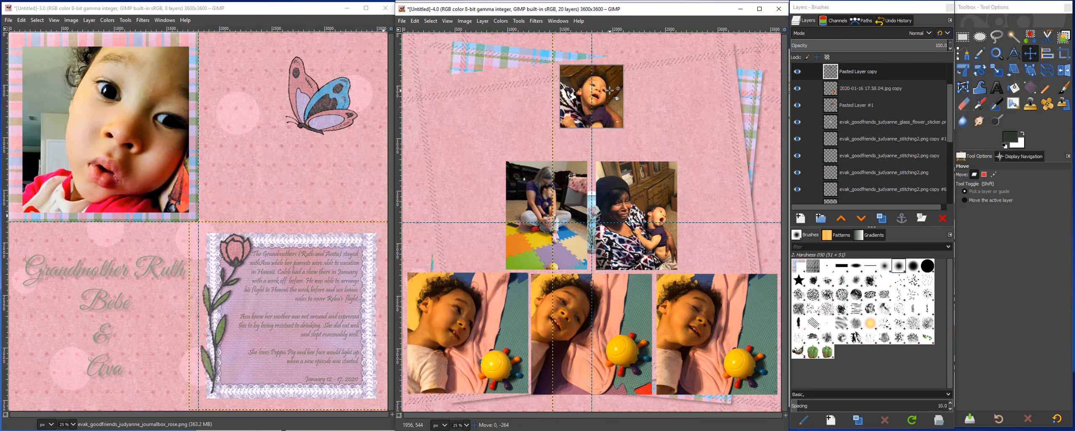
pyautogui.moveTo(564, 186); pyautogui.dragTo(563, 158)
pyautogui.moveTo(624, 189); pyautogui.dragTo(625, 162)
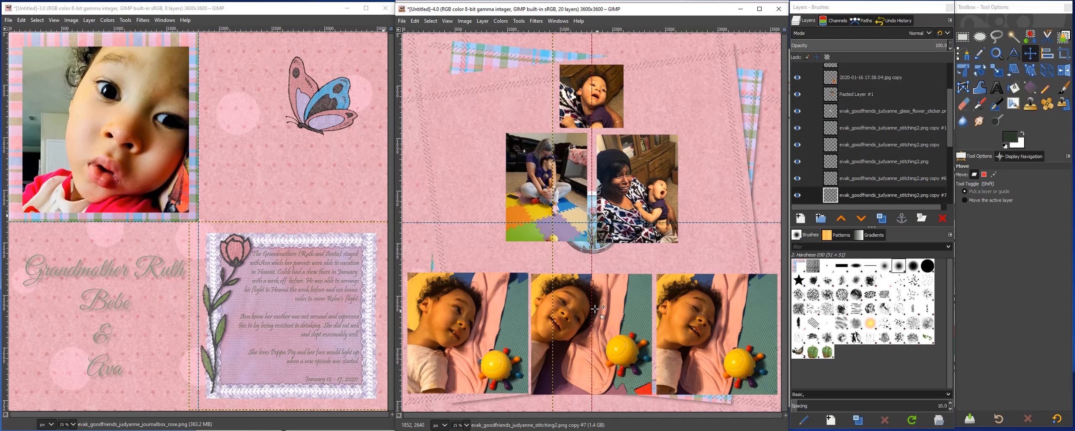
pyautogui.click(613, 313)
pyautogui.moveTo(613, 313); pyautogui.dragTo(616, 288)
pyautogui.moveTo(709, 320); pyautogui.dragTo(710, 293)
pyautogui.moveTo(473, 333); pyautogui.dragTo(476, 309)
pyautogui.click(481, 387)
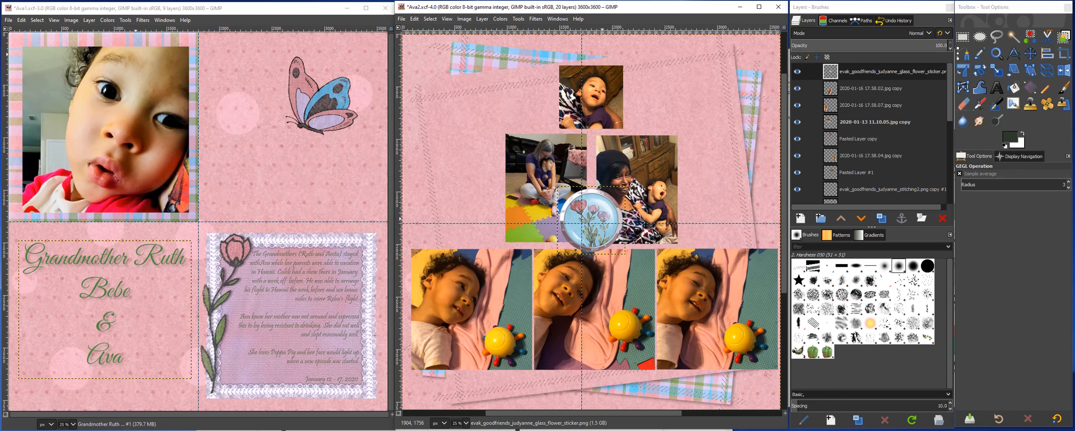
# Step: Move the glass flower sticker beside the top photo and scale it to 190 × 190 px
pyautogui.press('m')
pyautogui.moveTo(602, 220); pyautogui.dragTo(651, 98)
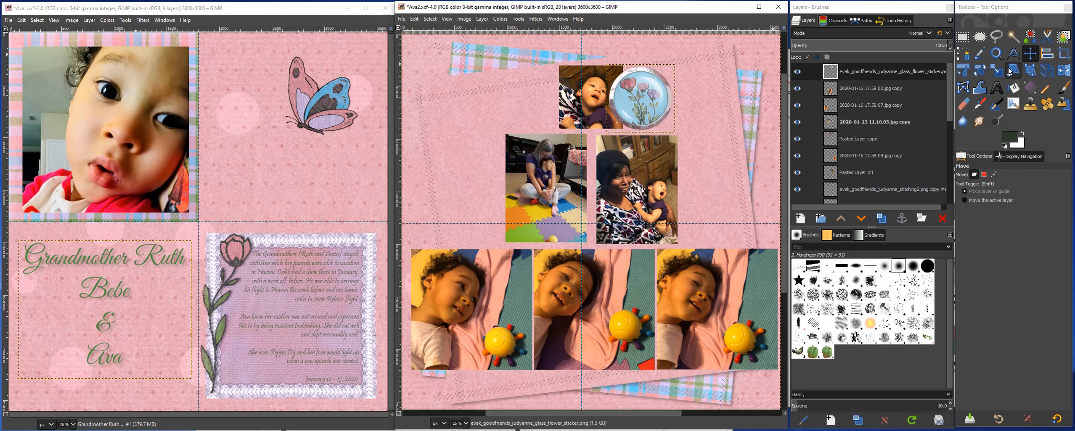
pyautogui.hotkey('shift', 's')
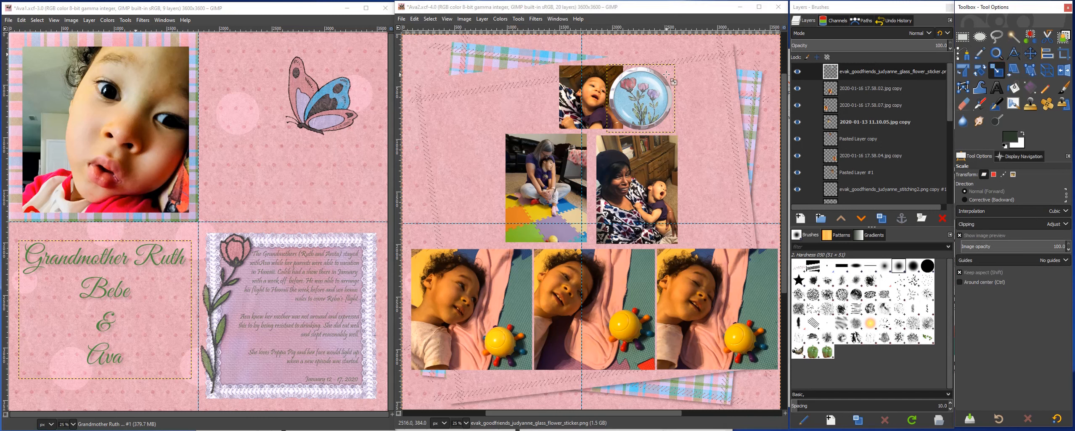
pyautogui.moveTo(666, 74); pyautogui.dragTo(618, 123)
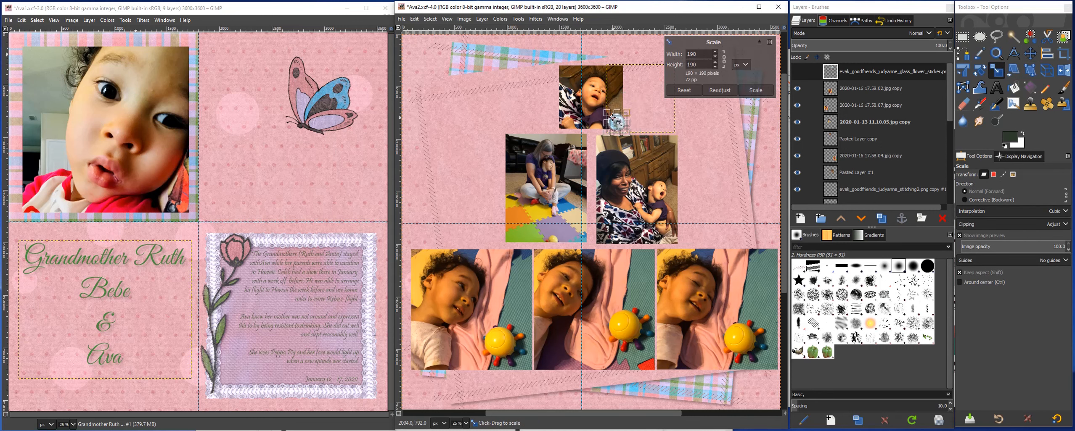
pyautogui.click(755, 90)
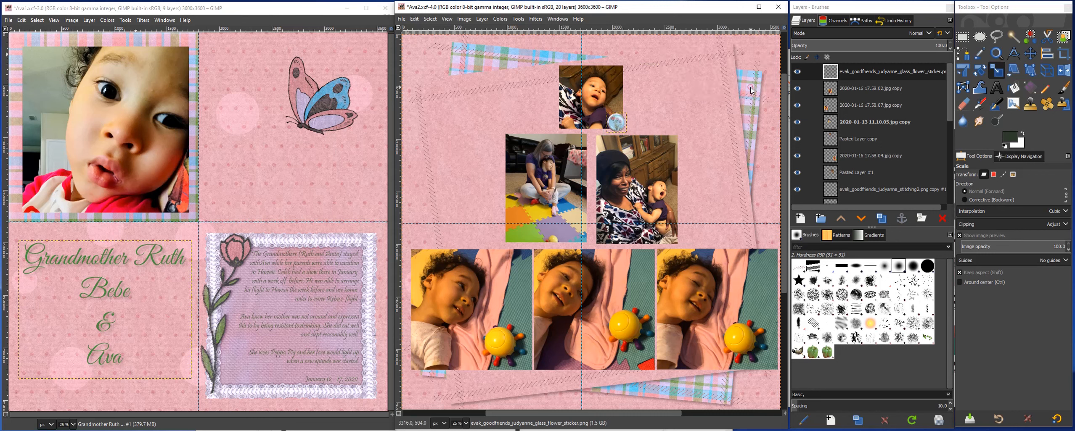
# Step: Position the flower sticker on the top photo's right edge and scale it to about 154 × 154 px
pyautogui.press('m')
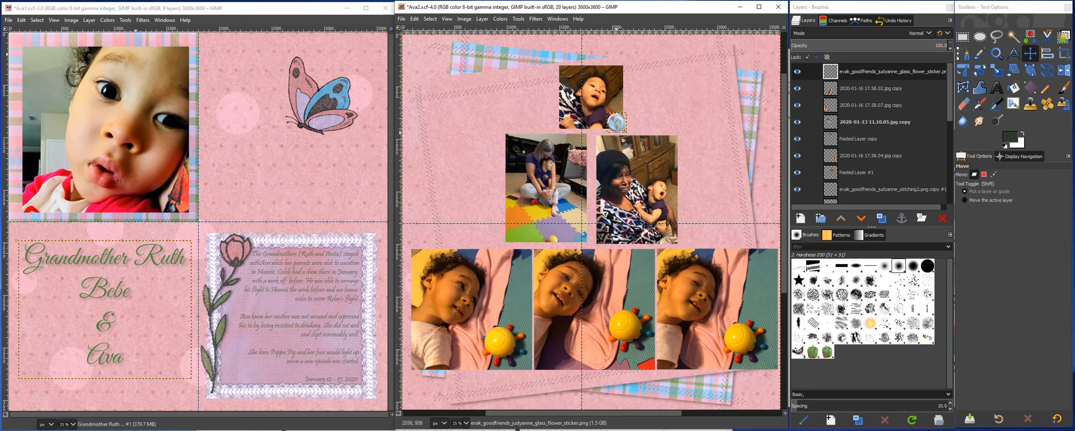
pyautogui.moveTo(626, 132); pyautogui.dragTo(636, 91)
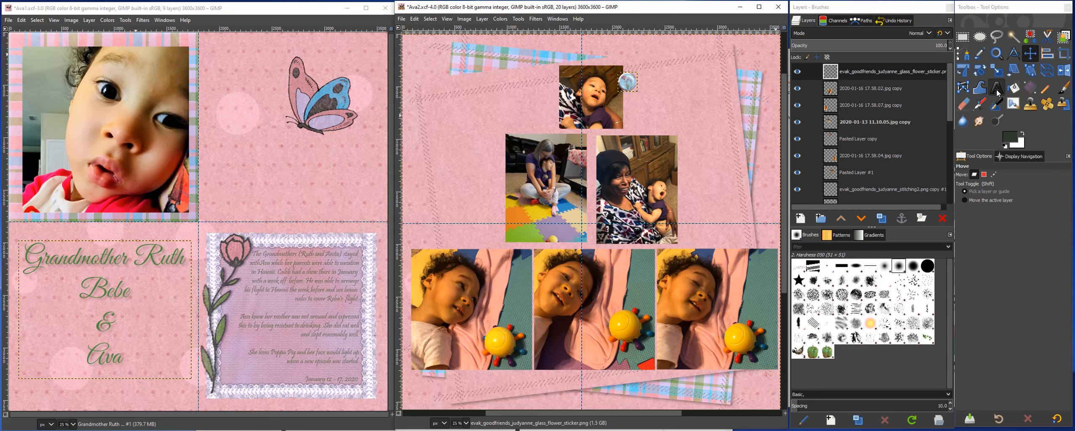
pyautogui.click(1002, 76)
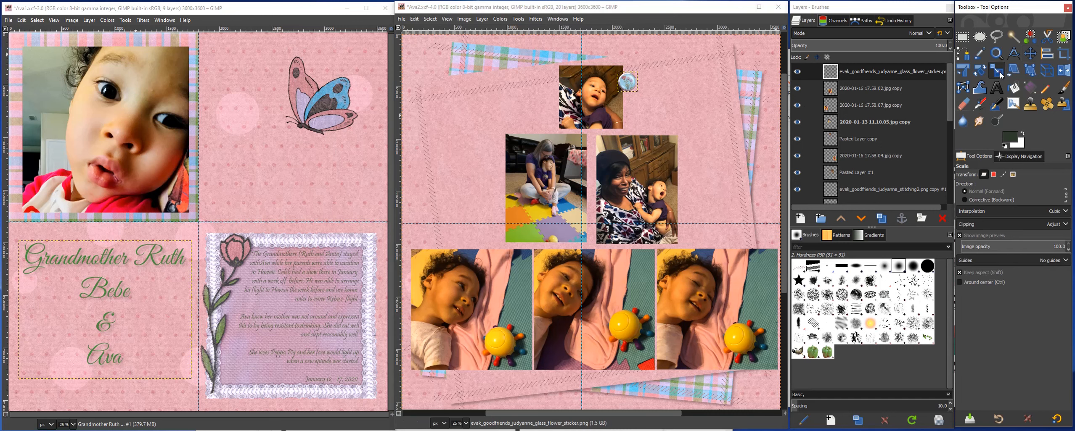
pyautogui.click(636, 84)
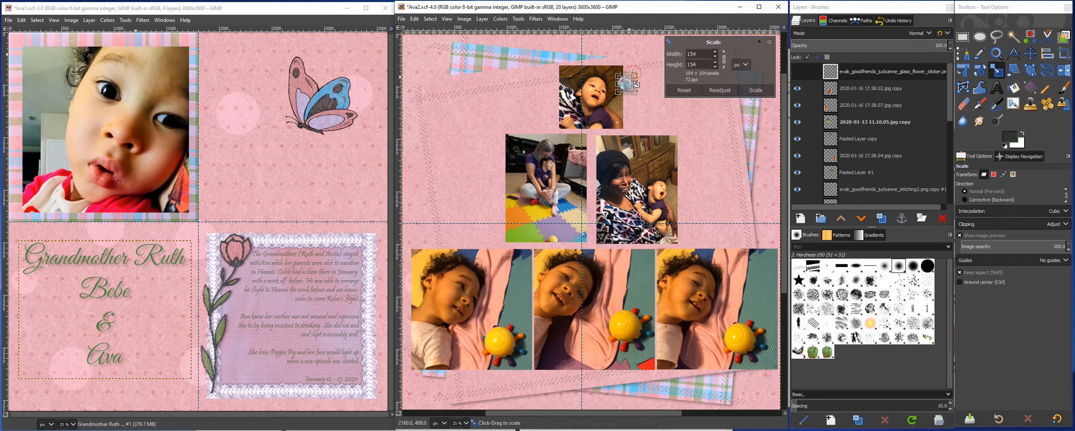
pyautogui.moveTo(629, 78); pyautogui.dragTo(628, 79)
pyautogui.click(755, 91)
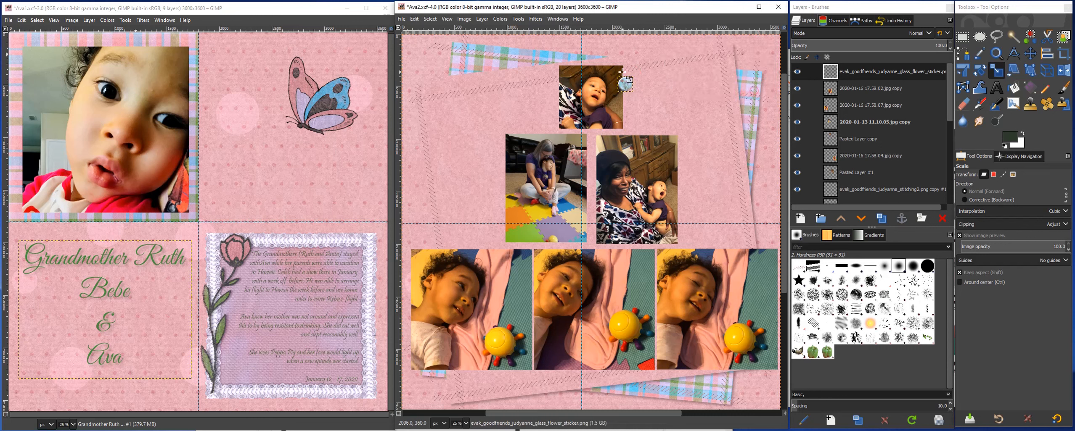
pyautogui.press('m')
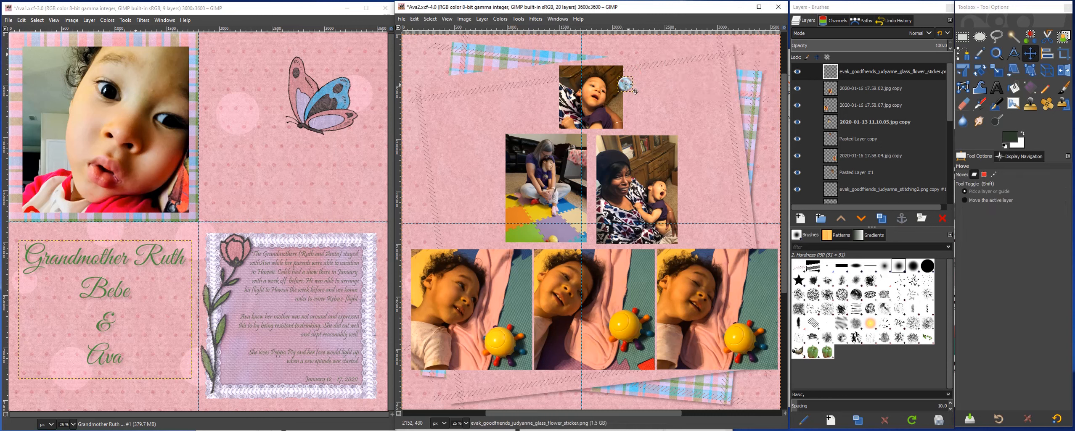
pyautogui.moveTo(628, 85); pyautogui.dragTo(626, 81)
# Step: Duplicate the small glass flower sticker layer eight times
pyautogui.click(882, 218)
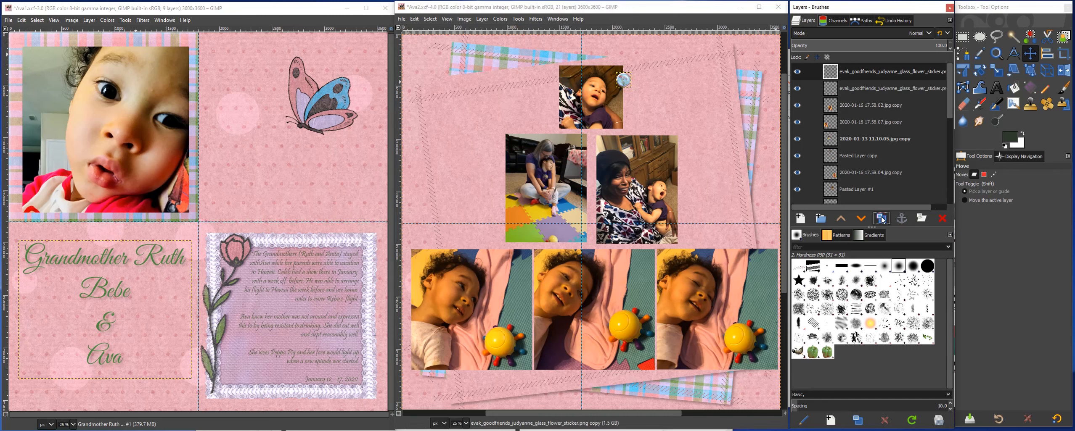
pyautogui.click(882, 218)
pyautogui.click(882, 218)
pyautogui.click(881, 218)
pyautogui.click(881, 218)
pyautogui.click(882, 218)
pyautogui.click(881, 218)
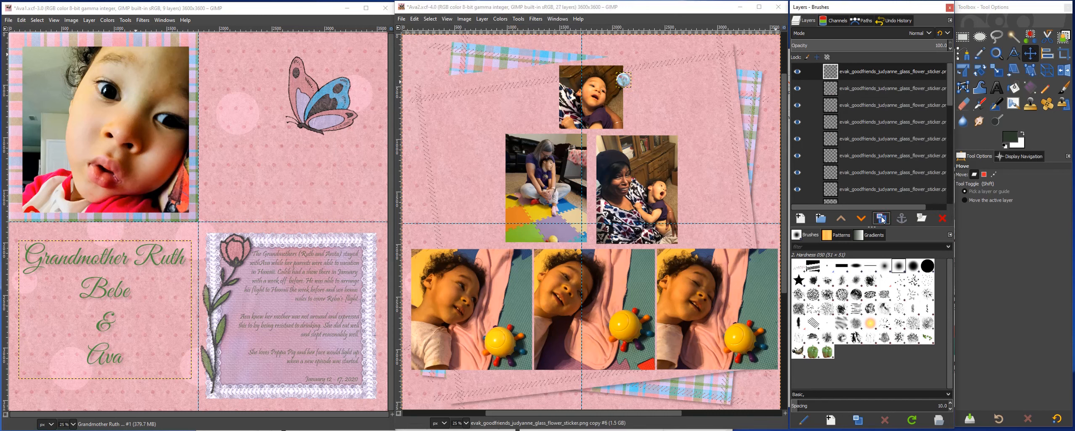
pyautogui.click(881, 218)
# Step: Distribute six sticker copies along the edges of the middle and bottom-row photos, leaving the others by the top photo
pyautogui.moveTo(631, 86); pyautogui.dragTo(430, 255)
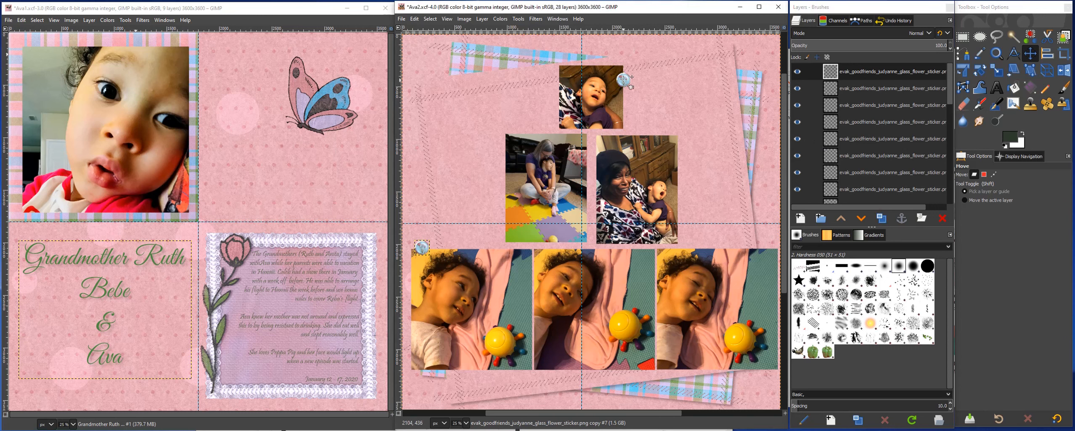
pyautogui.moveTo(623, 80); pyautogui.dragTo(740, 249)
pyautogui.moveTo(623, 79); pyautogui.dragTo(589, 366)
pyautogui.moveTo(623, 79); pyautogui.dragTo(518, 133)
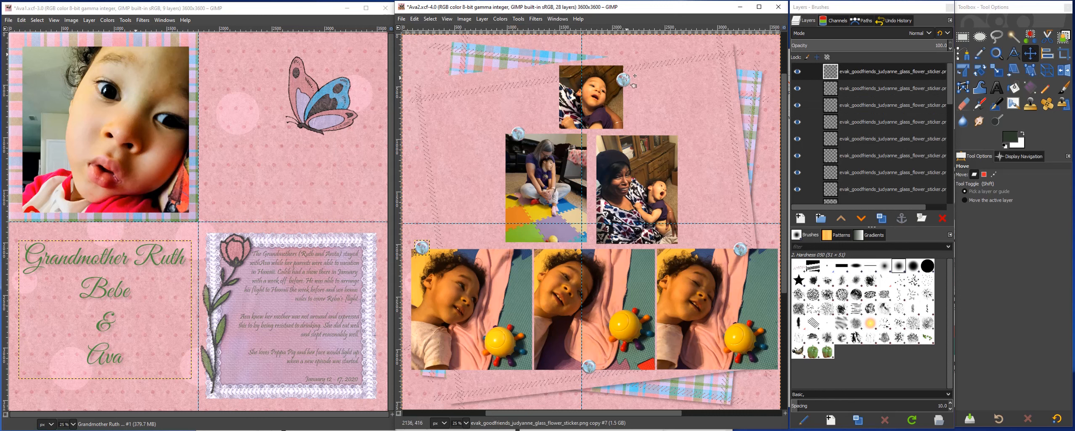
pyautogui.moveTo(618, 79); pyautogui.dragTo(574, 131)
pyautogui.moveTo(632, 119); pyautogui.dragTo(678, 160)
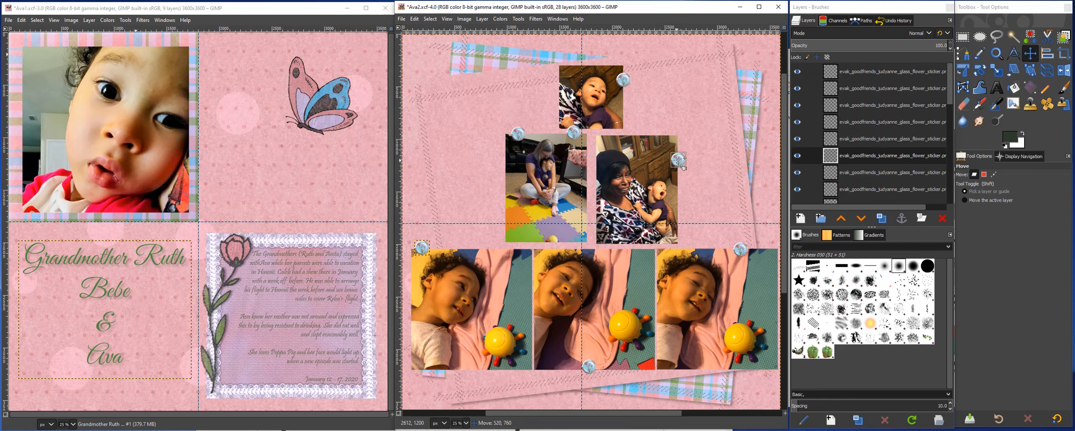
# Step: Place stickers under the right and left bottom-row photos and below the middle pair's gap, and return one to the top photo's right edge
pyautogui.click(625, 64)
pyautogui.moveTo(624, 79); pyautogui.dragTo(715, 370)
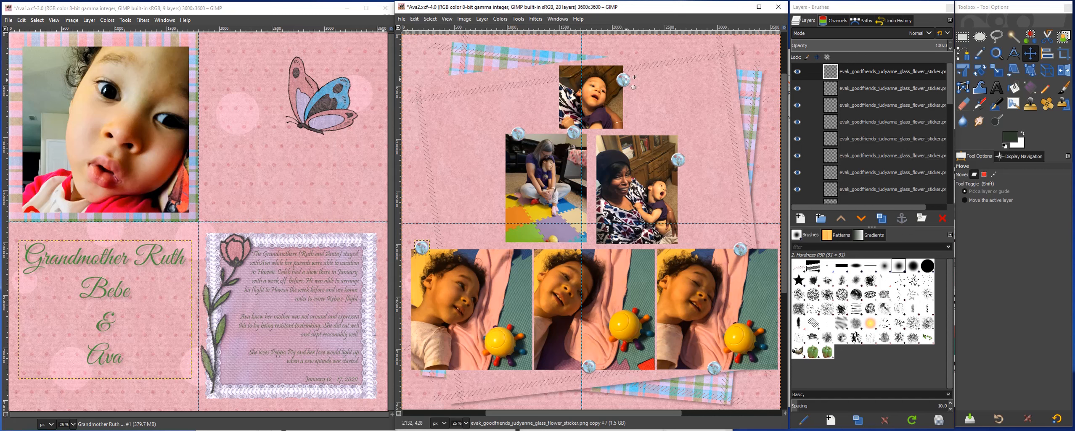
pyautogui.moveTo(624, 79); pyautogui.dragTo(476, 371)
pyautogui.moveTo(622, 89); pyautogui.dragTo(596, 247)
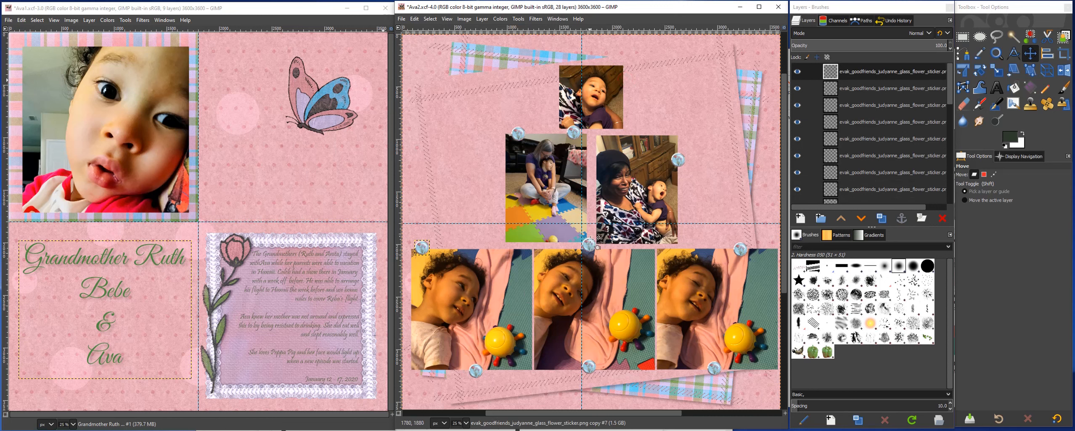
pyautogui.moveTo(575, 127); pyautogui.dragTo(632, 77)
# Step: Duplicate a flower sticker, place the copy above the gap between the two middle photos, and nudge the neighbouring stickers left
pyautogui.click(880, 218)
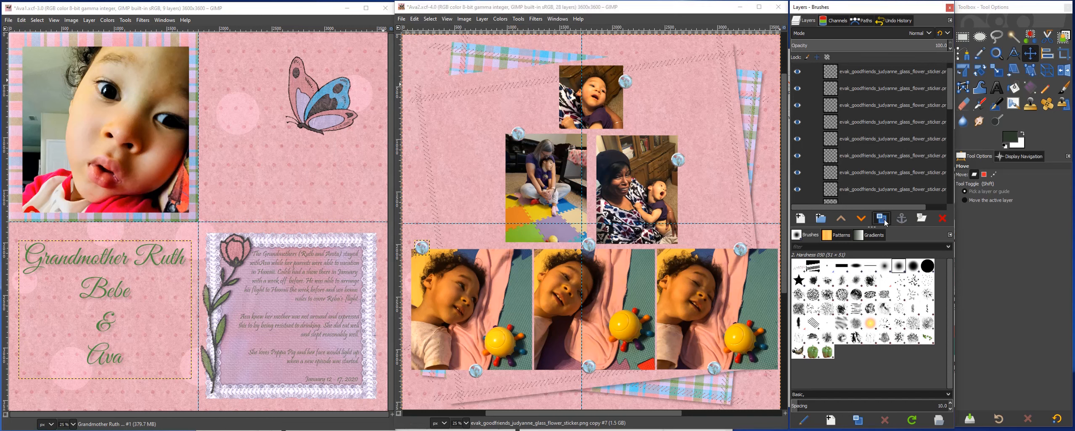
pyautogui.moveTo(625, 85)
pyautogui.mouseDown()
pyautogui.moveTo(599, 134)
pyautogui.moveTo(622, 83)
pyautogui.mouseUp()
pyautogui.moveTo(518, 134)
pyautogui.mouseDown()
pyautogui.moveTo(553, 134)
pyautogui.moveTo(514, 134)
pyautogui.mouseUp()
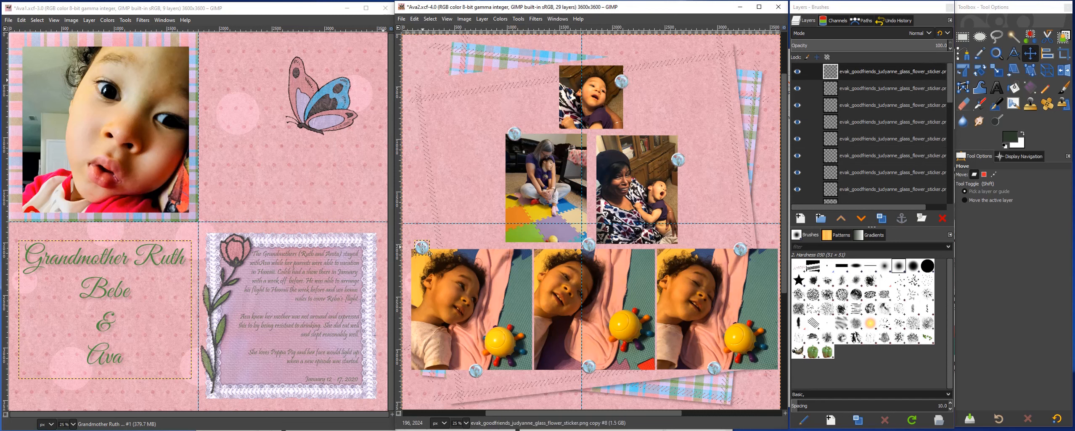
pyautogui.moveTo(422, 248); pyautogui.dragTo(422, 248)
pyautogui.moveTo(475, 232); pyautogui.dragTo(589, 133)
# Step: Move one sticker to the middle-left photo's left edge and shift the center and lower-left stickers slightly right
pyautogui.moveTo(514, 134); pyautogui.dragTo(501, 172)
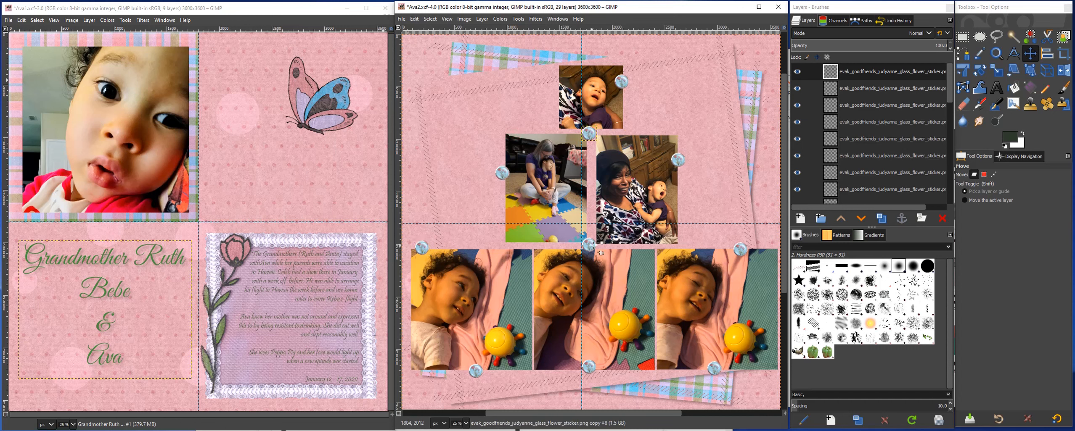
pyautogui.moveTo(589, 246)
pyautogui.mouseDown()
pyautogui.moveTo(575, 248)
pyautogui.moveTo(608, 247)
pyautogui.mouseUp()
pyautogui.moveTo(422, 247); pyautogui.dragTo(434, 246)
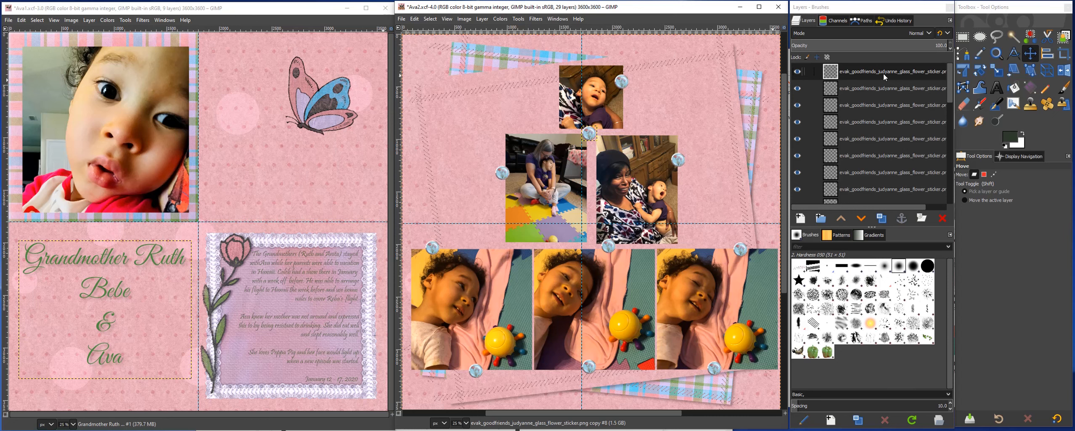
# Step: Copy the flower sticker onto the first page, place it at the large photo's upper-left edge, and duplicate it twice
pyautogui.moveTo(883, 73); pyautogui.dragTo(224, 168)
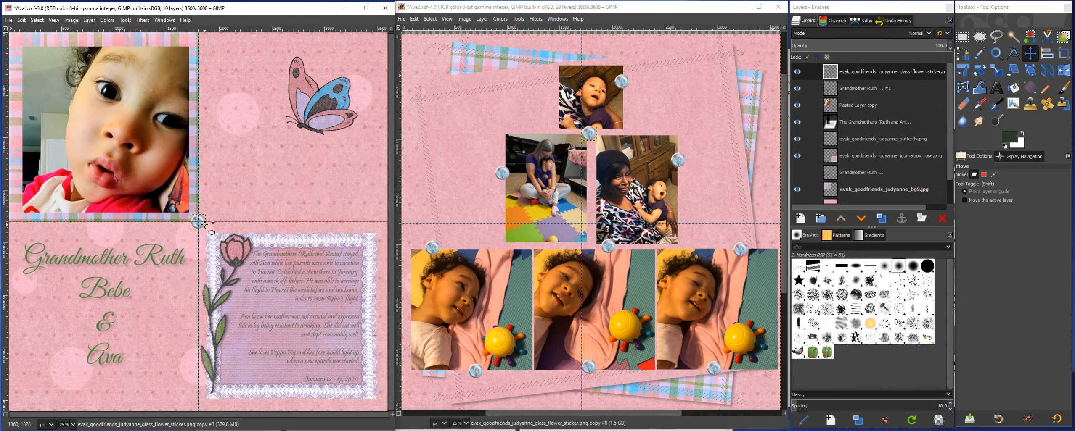
pyautogui.moveTo(210, 233); pyautogui.dragTo(60, 60)
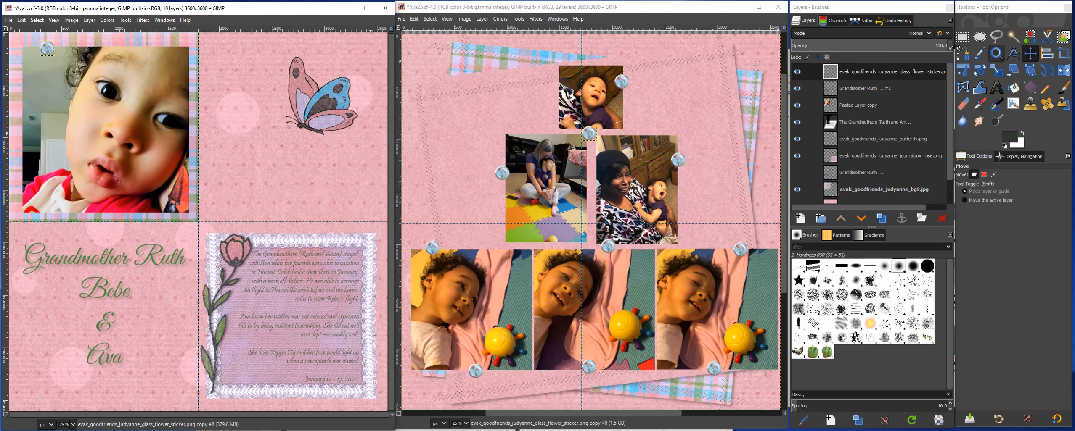
pyautogui.click(880, 219)
pyautogui.click(880, 219)
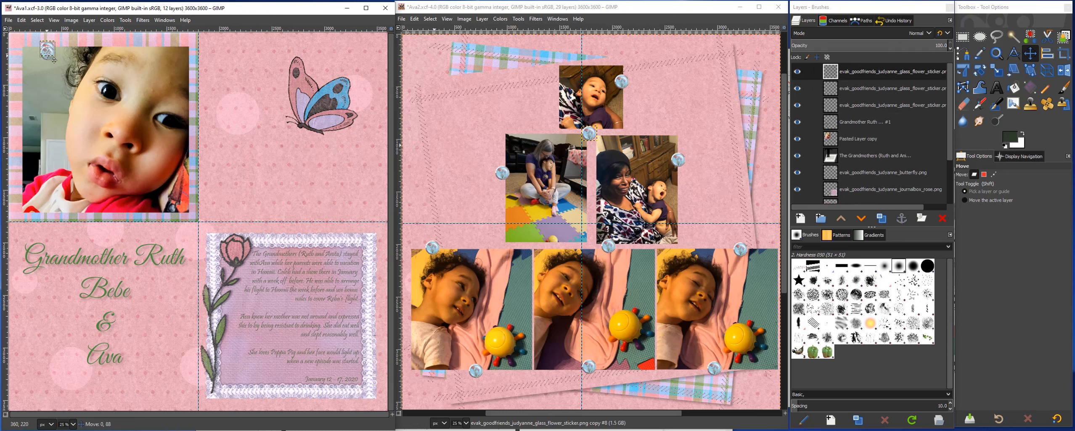
# Step: Place one sticker copy on the large photo's bottom edge and another near the top of its right edge
pyautogui.moveTo(49, 56); pyautogui.dragTo(51, 220)
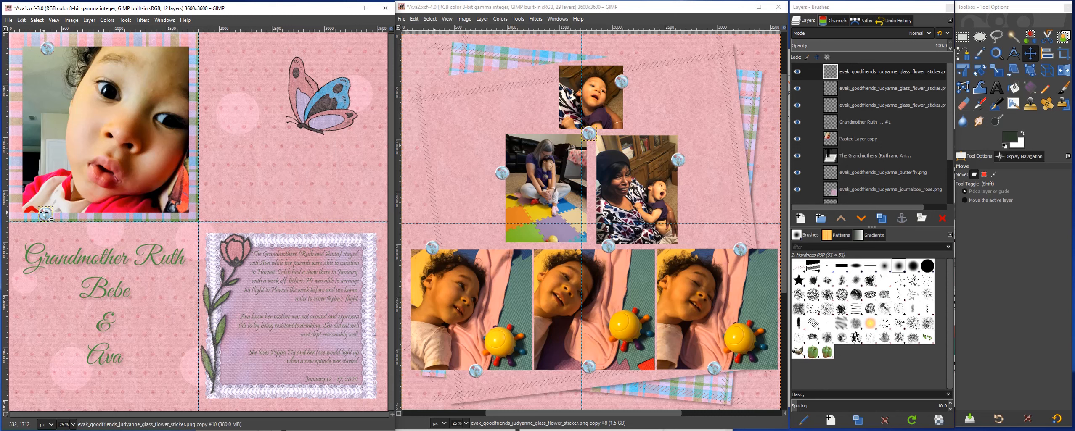
pyautogui.moveTo(51, 221); pyautogui.dragTo(143, 218)
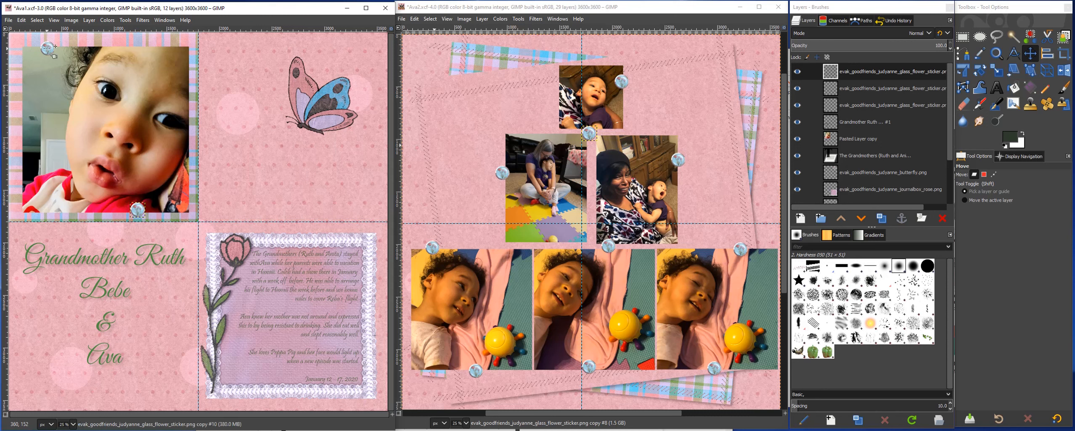
pyautogui.moveTo(47, 48); pyautogui.dragTo(183, 66)
pyautogui.click(180, 65)
# Step: Duplicate the first page's pink bg6 background and select a feathered, rounded rectangle about 100 px inside the page edges
pyautogui.scroll(-4, 950, 114)
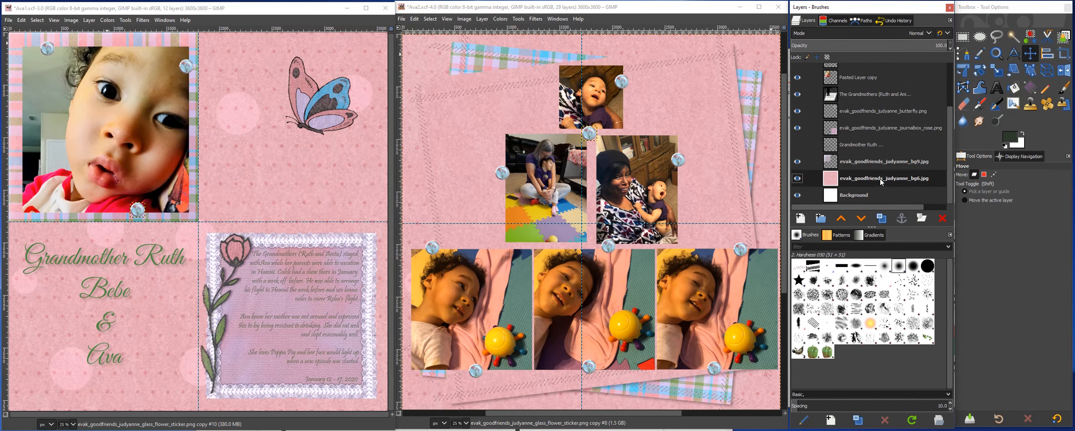
pyautogui.click(880, 178)
pyautogui.click(880, 218)
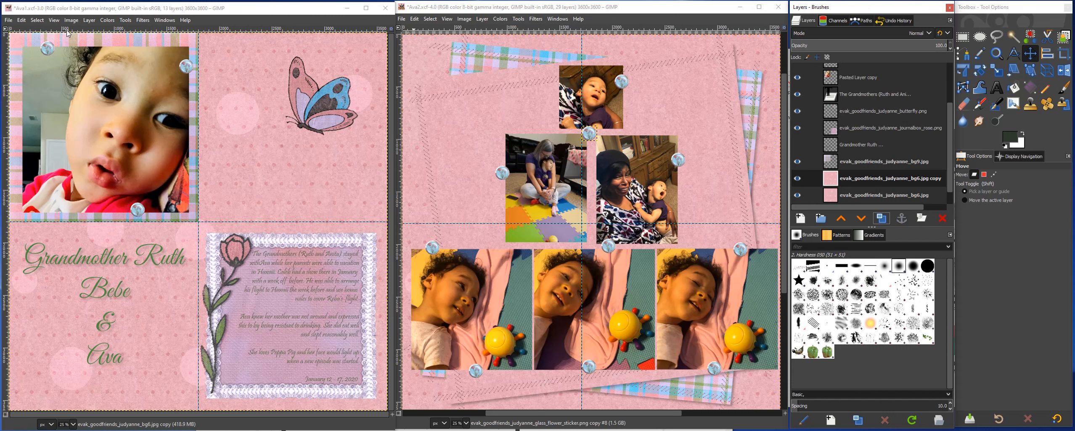
pyautogui.click(962, 37)
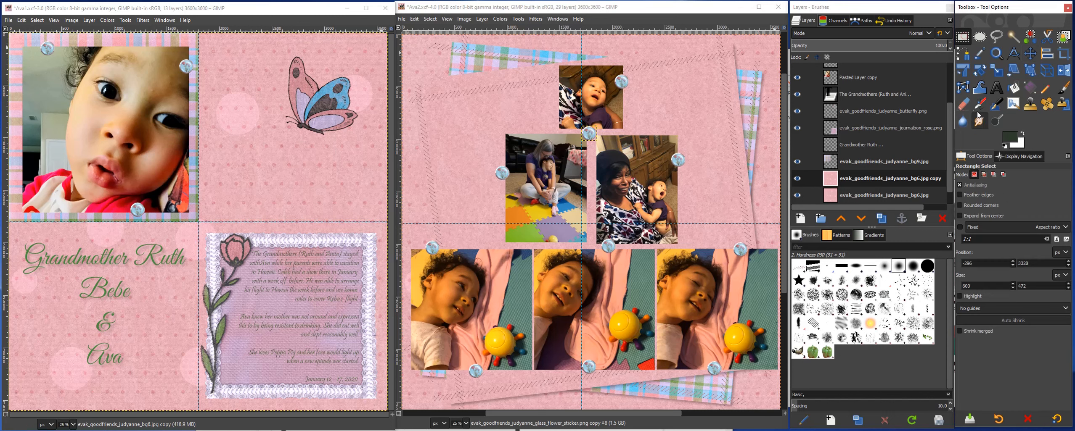
pyautogui.click(960, 194)
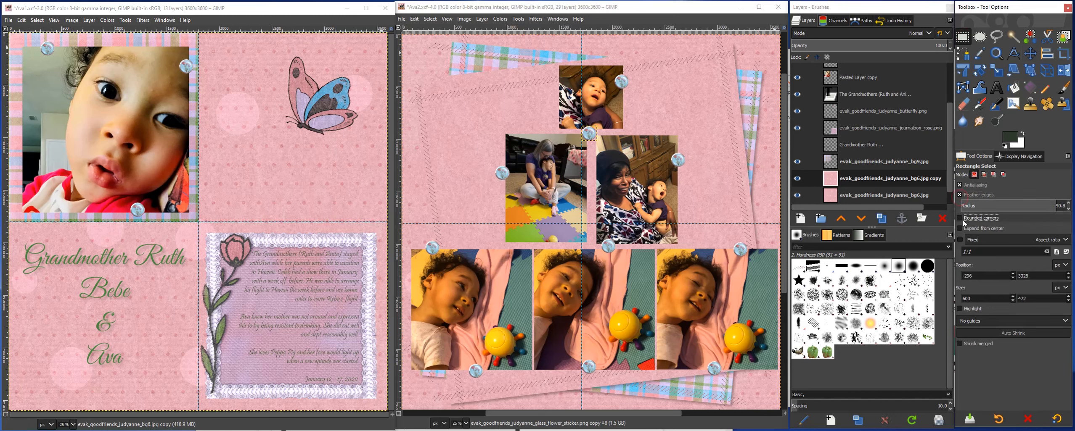
pyautogui.click(962, 219)
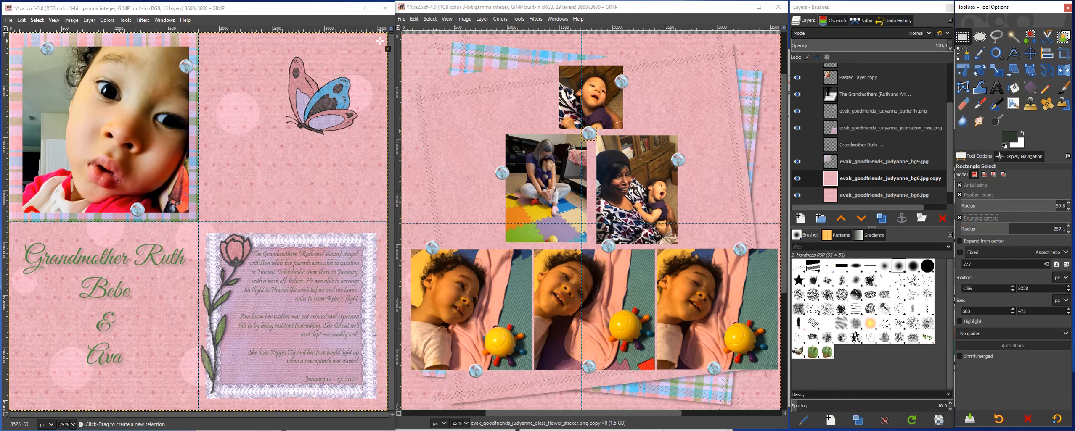
pyautogui.moveTo(377, 44); pyautogui.dragTo(19, 401)
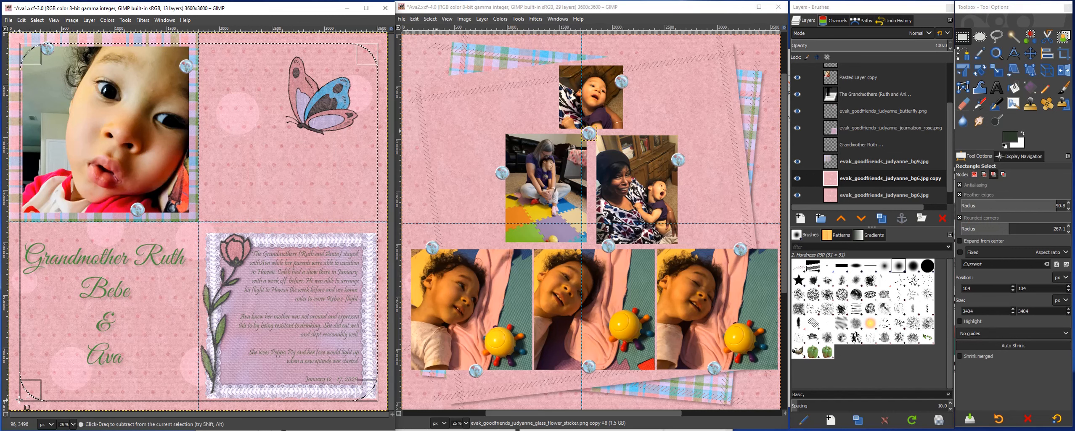
# Step: Cut the center out of the pink background copy, set the remaining border to Multiply, and lower its opacity
pyautogui.hotkey('ctrl', 'x')
pyautogui.click(834, 34)
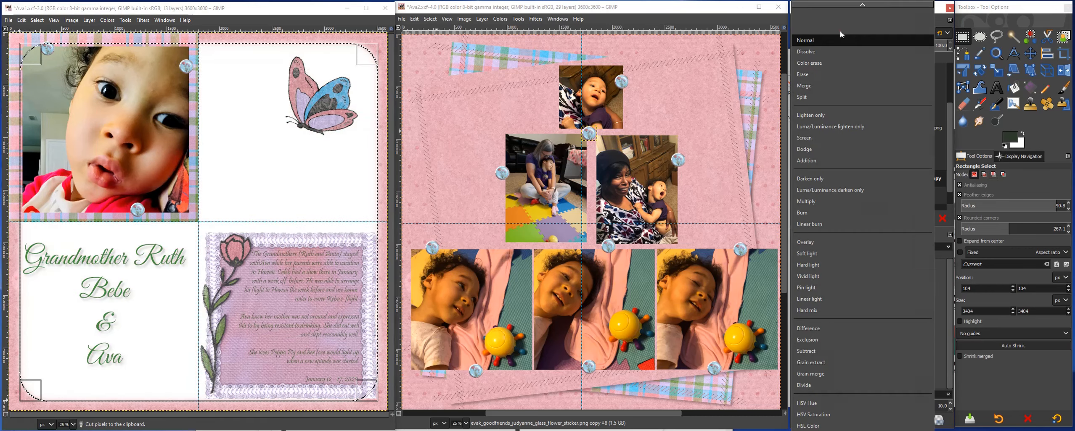
pyautogui.click(812, 201)
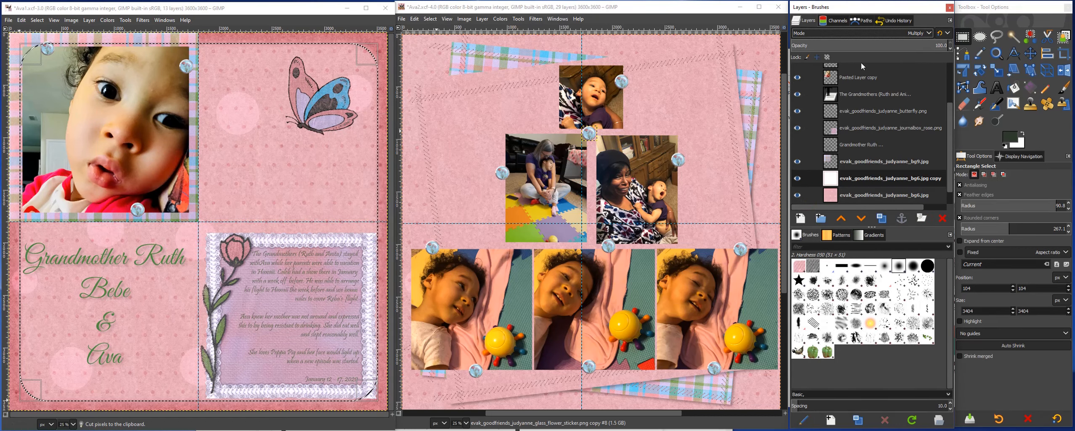
pyautogui.moveTo(878, 43); pyautogui.dragTo(876, 44)
# Step: Duplicate the plaid paper behind the large photo and fit a rounded selection of about 1684 × 1652 px inside it
pyautogui.click(852, 161)
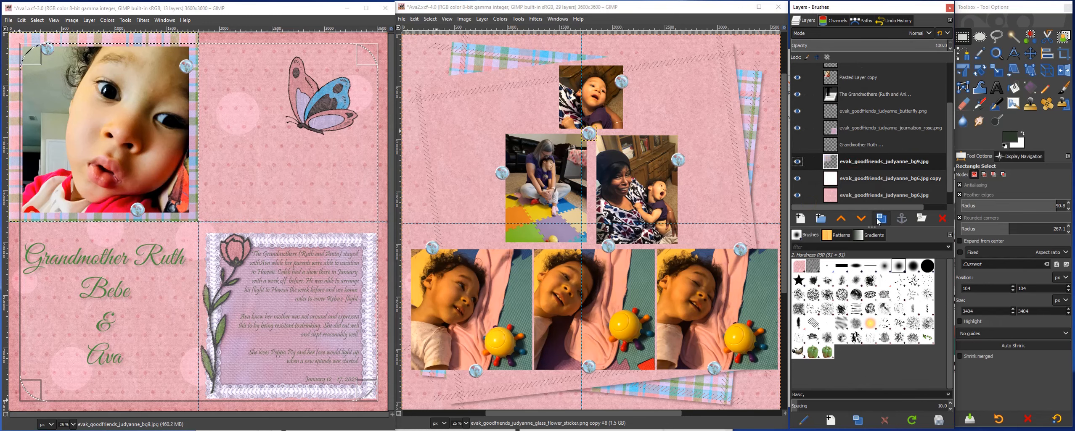
pyautogui.click(881, 218)
pyautogui.moveTo(351, 387); pyautogui.dragTo(183, 213)
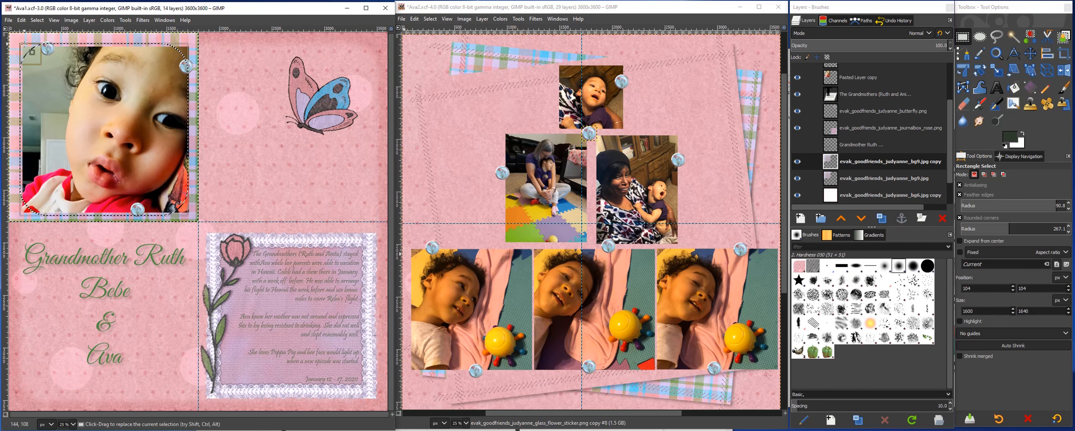
pyautogui.moveTo(26, 46); pyautogui.dragTo(21, 43)
pyautogui.moveTo(184, 207); pyautogui.dragTo(192, 203)
# Step: Cut out the plaid copy's center, set the border to Multiply at about 59% opacity, and clear the selection
pyautogui.hotkey('ctrl', 'x')
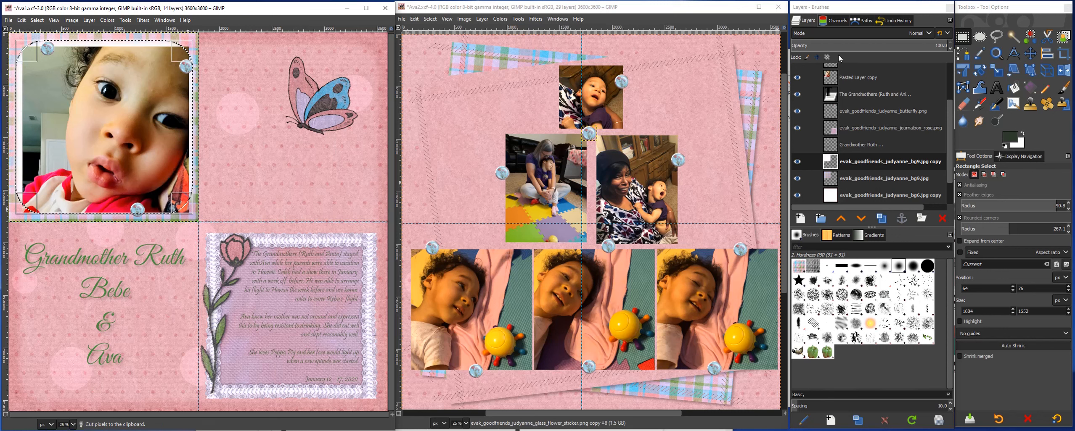
pyautogui.click(854, 33)
pyautogui.click(806, 201)
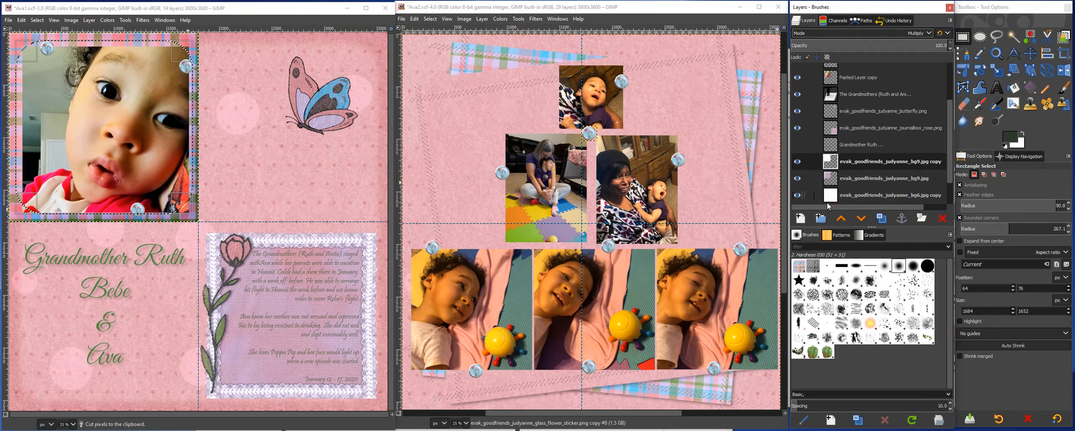
pyautogui.click(883, 46)
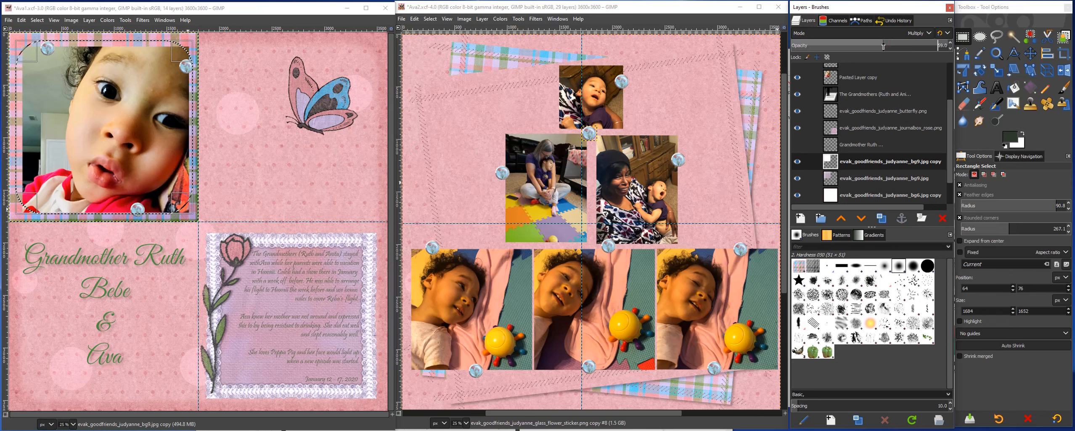
pyautogui.click(37, 20)
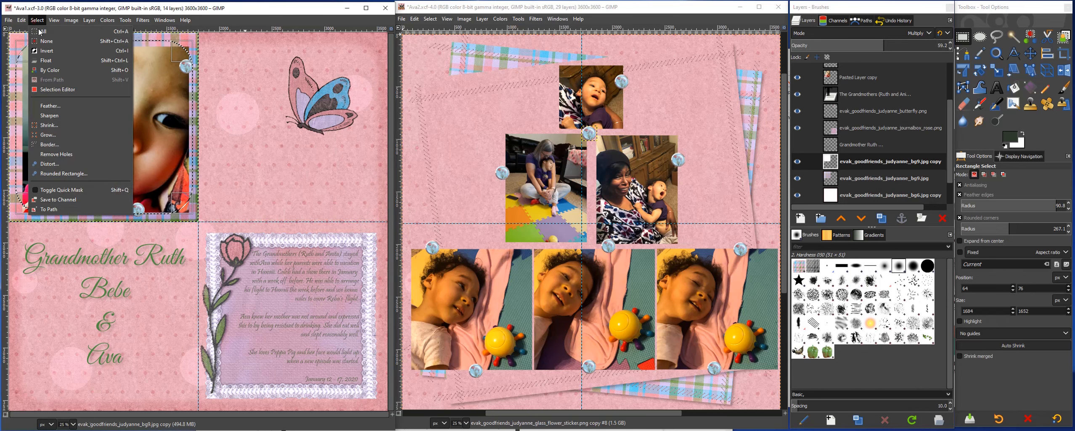
pyautogui.click(44, 39)
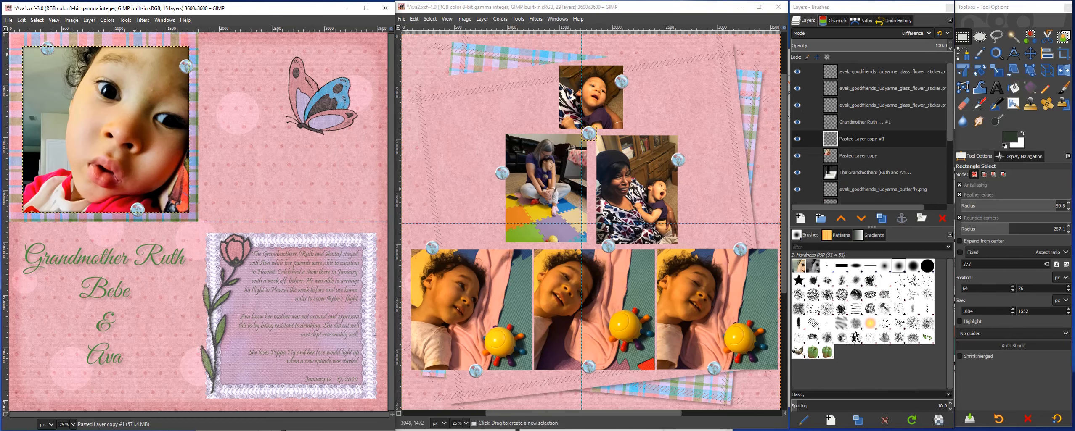
# Step: Duplicate the second page's pink bg6 background and select a feathered, rounded rectangle just inside the page edges
pyautogui.click(681, 7)
pyautogui.moveTo(950, 90); pyautogui.dragTo(949, 189)
pyautogui.click(883, 178)
pyautogui.click(881, 219)
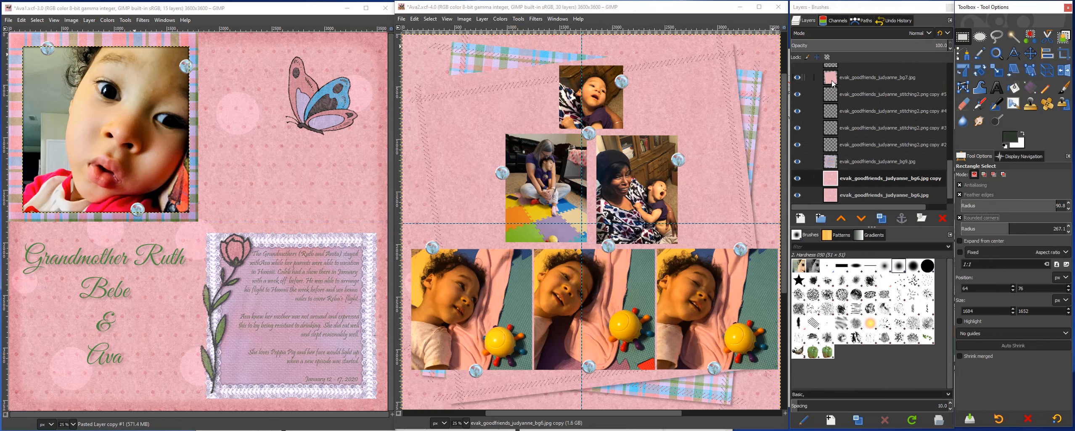
pyautogui.moveTo(770, 45); pyautogui.dragTo(409, 401)
# Step: Cut the selected center from the second page's background copy and set the remaining border to Multiply
pyautogui.hotkey('ctrl', 'x')
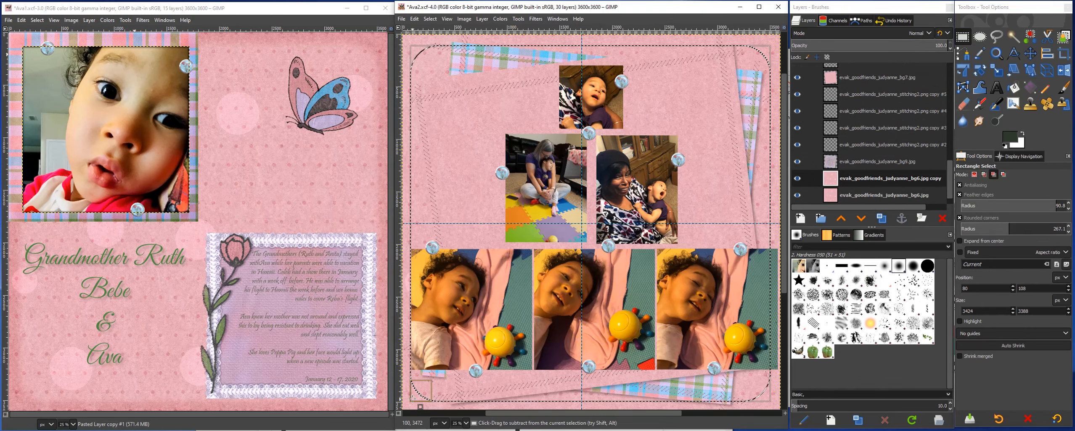
pyautogui.click(844, 32)
pyautogui.click(840, 201)
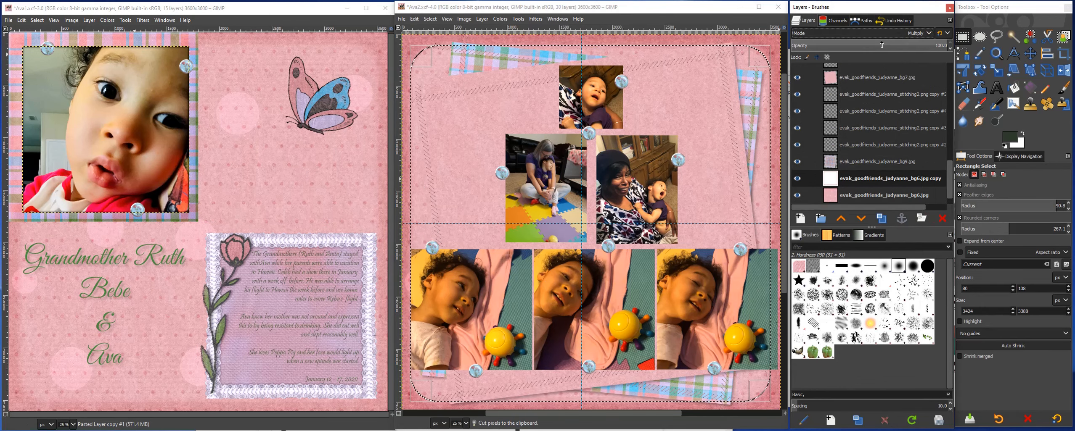
# Step: Duplicate the second page's tilted plaid paper, select the copy's outline from its alpha, and feather the selection
pyautogui.click(858, 165)
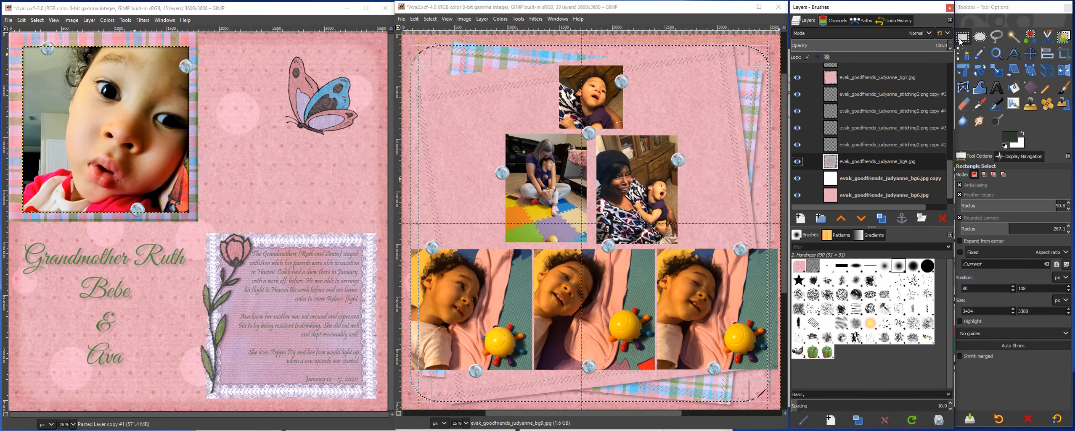
pyautogui.click(881, 219)
pyautogui.rightClick(870, 164)
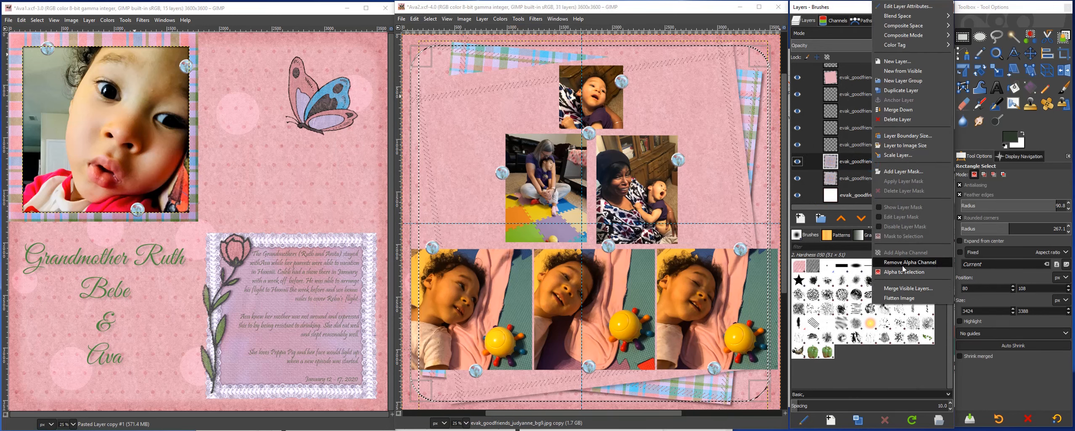
pyautogui.click(902, 265)
pyautogui.click(431, 19)
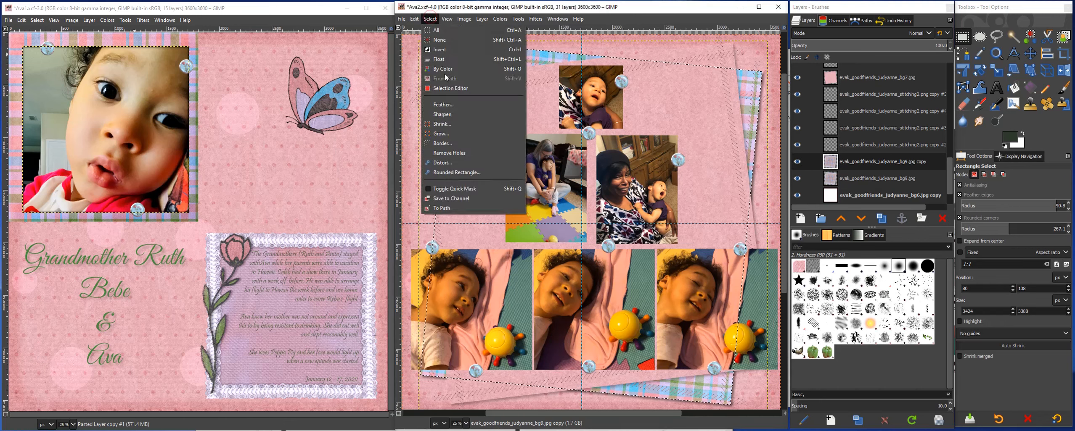
pyautogui.click(447, 105)
pyautogui.click(460, 140)
# Step: Shrink the plaid paper's selection by 10 px, cut out the copy's center, and set the copy to Multiply
pyautogui.click(433, 21)
pyautogui.click(440, 125)
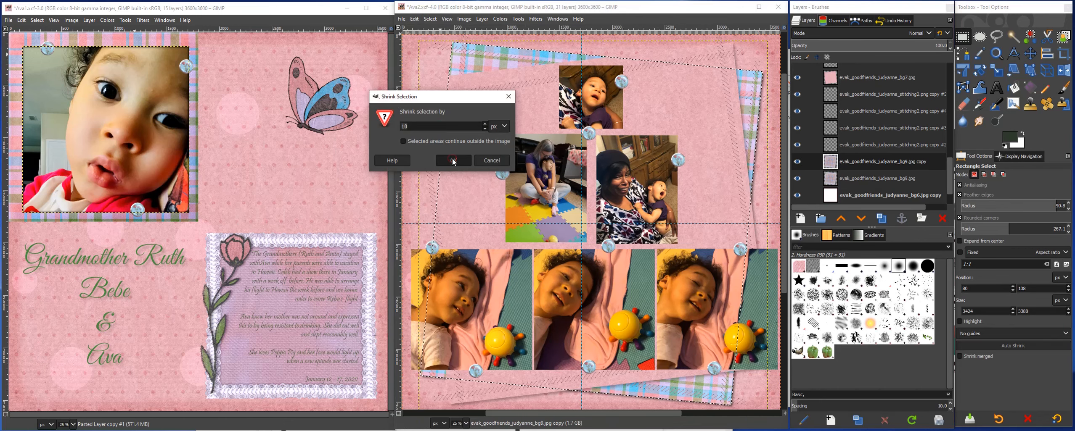
pyautogui.click(454, 161)
pyautogui.hotkey('ctrl', 'x')
pyautogui.click(871, 33)
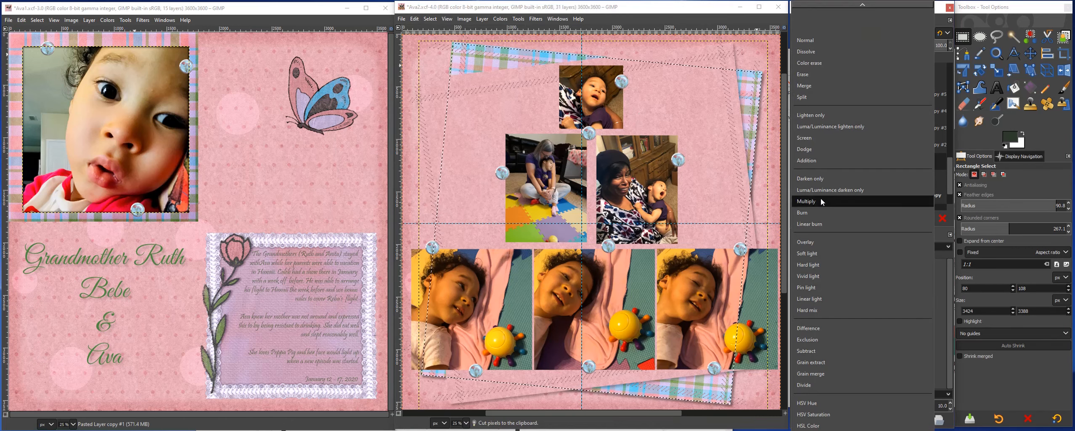
pyautogui.click(871, 202)
# Step: Duplicate the tilted pink bg7 paper, select the copy's outline from its alpha, and feather the selection
pyautogui.click(855, 78)
pyautogui.click(881, 218)
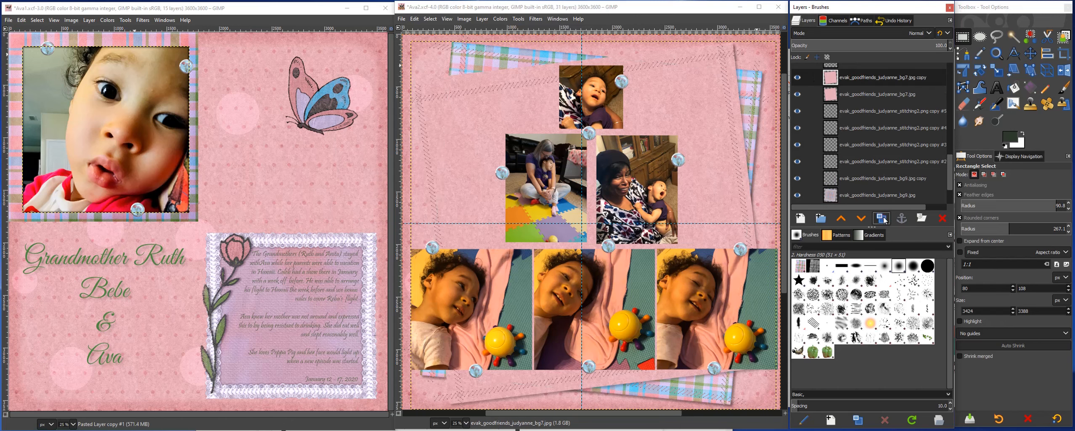
pyautogui.rightClick(852, 77)
pyautogui.click(892, 352)
pyautogui.click(429, 18)
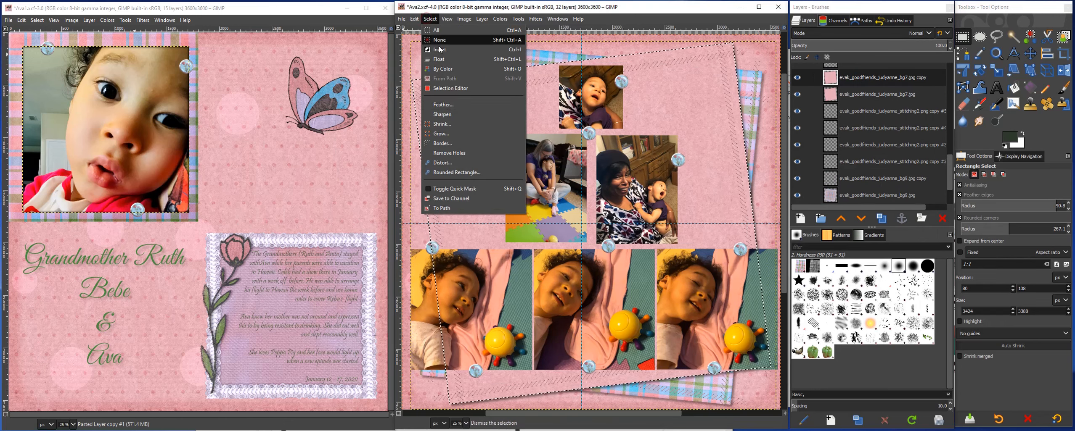
pyautogui.click(443, 103)
pyautogui.press('Return')
# Step: Shrink the pink paper's selection by 10 px, cut out the copy's center, and set the copy to Multiply
pyautogui.click(429, 19)
pyautogui.click(443, 125)
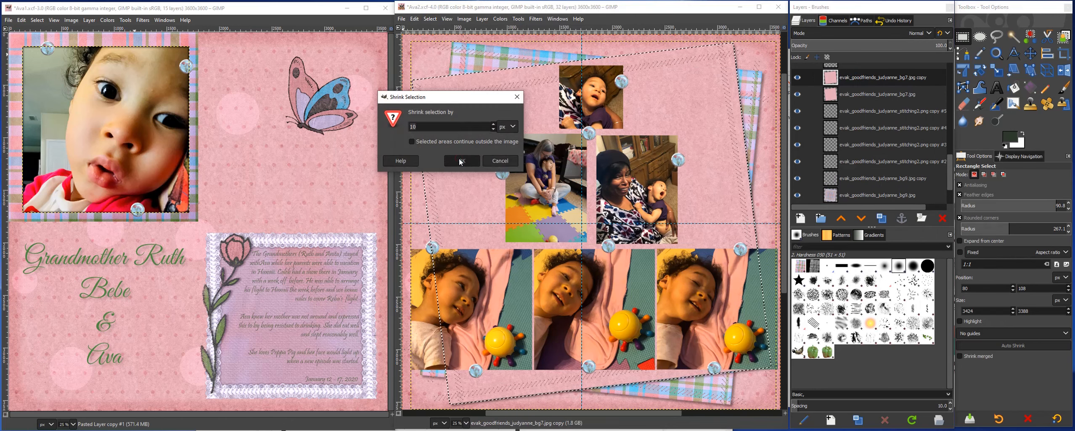
pyautogui.click(460, 161)
pyautogui.hotkey('ctrl', 'x')
pyautogui.click(883, 33)
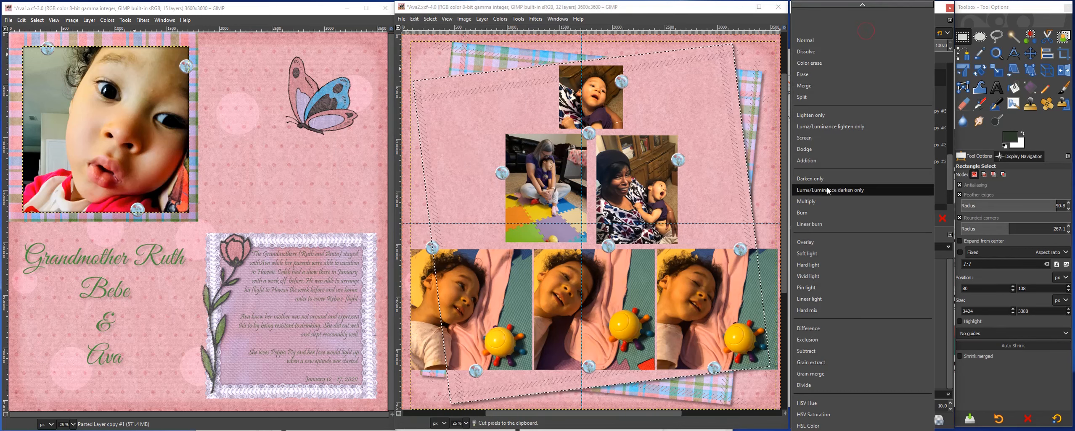
pyautogui.click(823, 177)
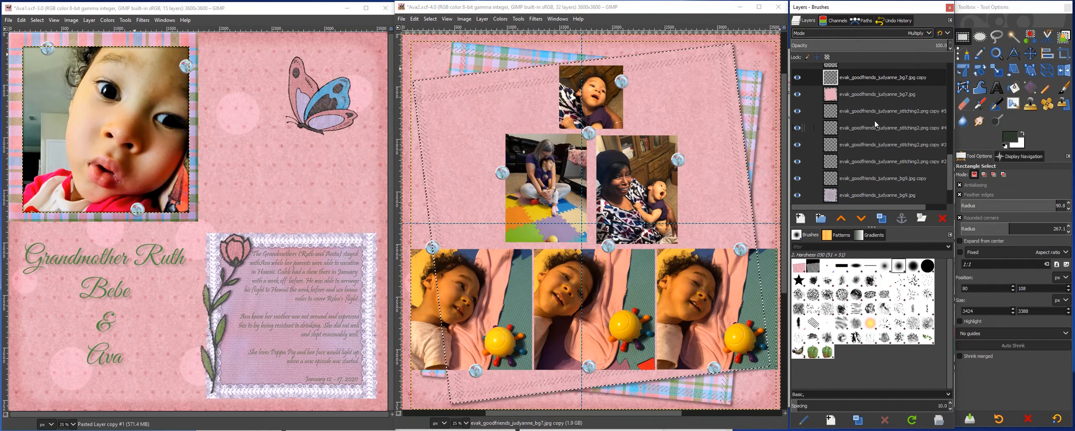
# Step: Duplicate the second page's middle-row right photo, select the copy's outline from its alpha, and feather the selection by 25 px
pyautogui.moveTo(949, 172); pyautogui.dragTo(957, 124)
pyautogui.hotkey('ctrl', 'v')
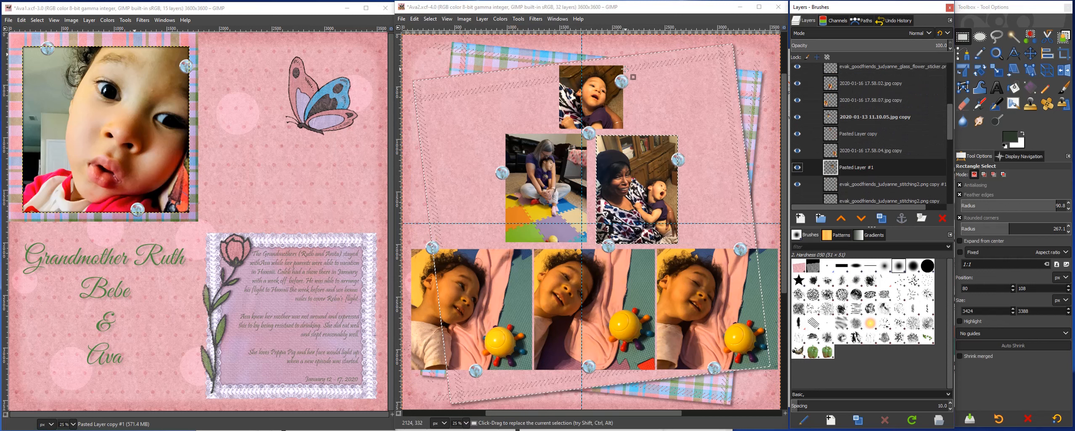
pyautogui.click(881, 218)
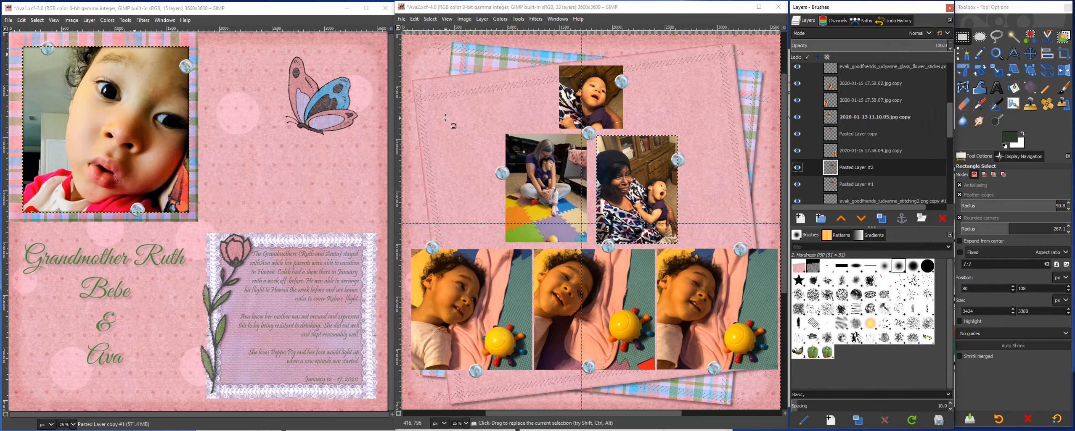
pyautogui.click(431, 19)
pyautogui.click(444, 105)
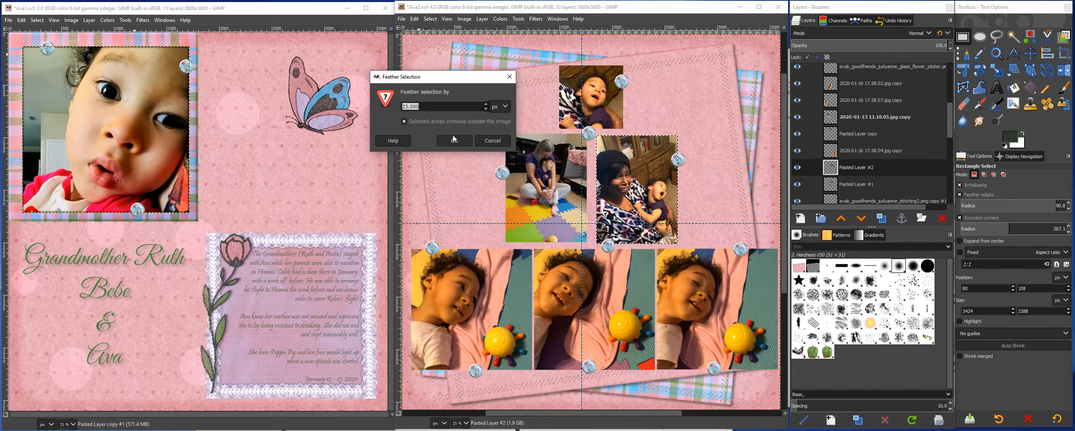
pyautogui.click(452, 138)
# Step: Shrink the middle-row right photo's selection, cut out the copy's center, and set the copy's mode to Difference
pyautogui.click(431, 18)
pyautogui.click(445, 124)
pyautogui.press('Return')
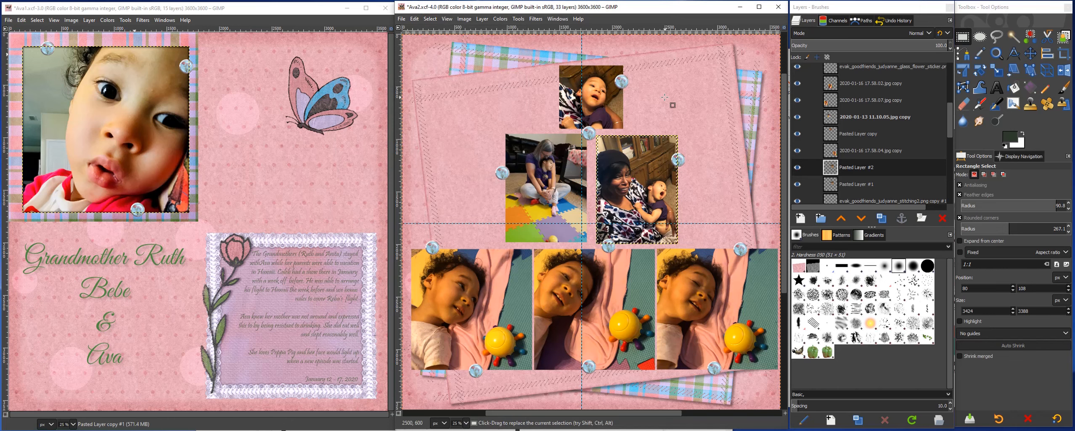
pyautogui.hotkey('ctrl', 'x')
pyautogui.click(848, 34)
pyautogui.click(819, 328)
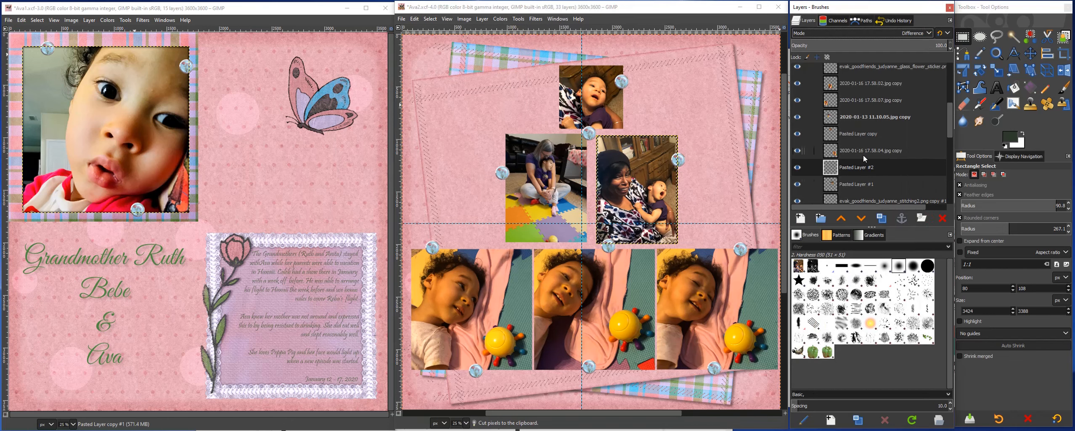
# Step: Duplicate the bottom-row right photo 2020-01-16 17.58.04.jpg, select the copy's outline from its alpha, and feather the selection
pyautogui.click(863, 153)
pyautogui.click(881, 218)
pyautogui.rightClick(878, 151)
pyautogui.click(906, 272)
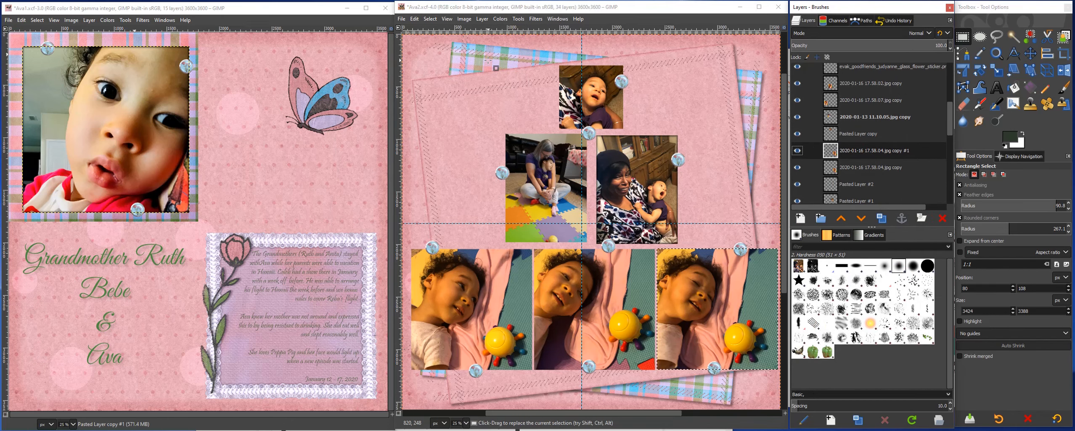
pyautogui.click(430, 19)
pyautogui.click(443, 105)
pyautogui.click(461, 138)
# Step: Shrink the bottom-row right photo's selection, cut out the copy's center, and set the copy's mode to Difference
pyautogui.click(429, 19)
pyautogui.click(445, 124)
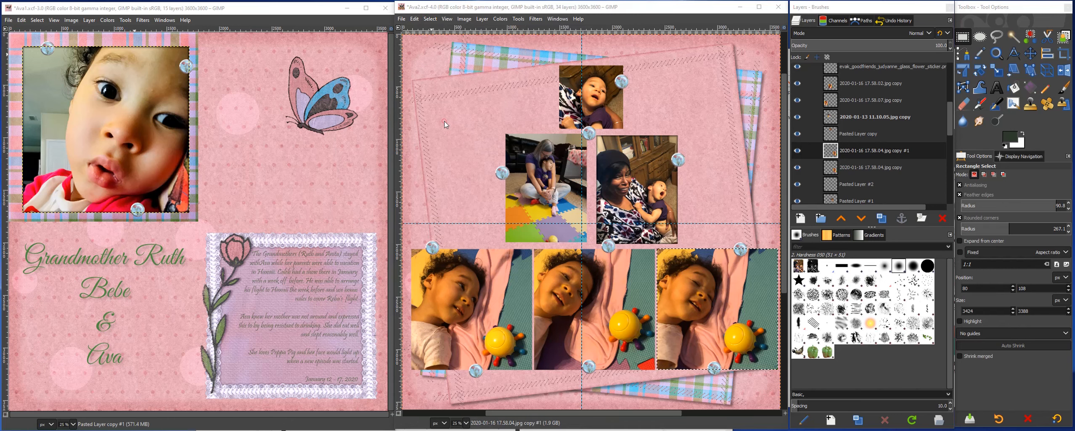
pyautogui.click(458, 155)
pyautogui.hotkey('ctrl', 'x')
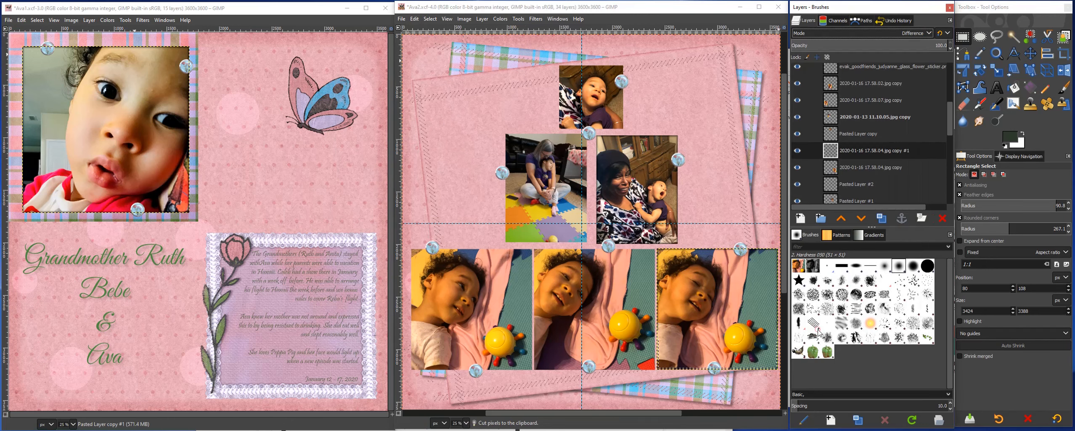
# Step: Duplicate the second page's topmost photo, select the copy's outline from its alpha, and feather the selection by 25 px
pyautogui.click(855, 134)
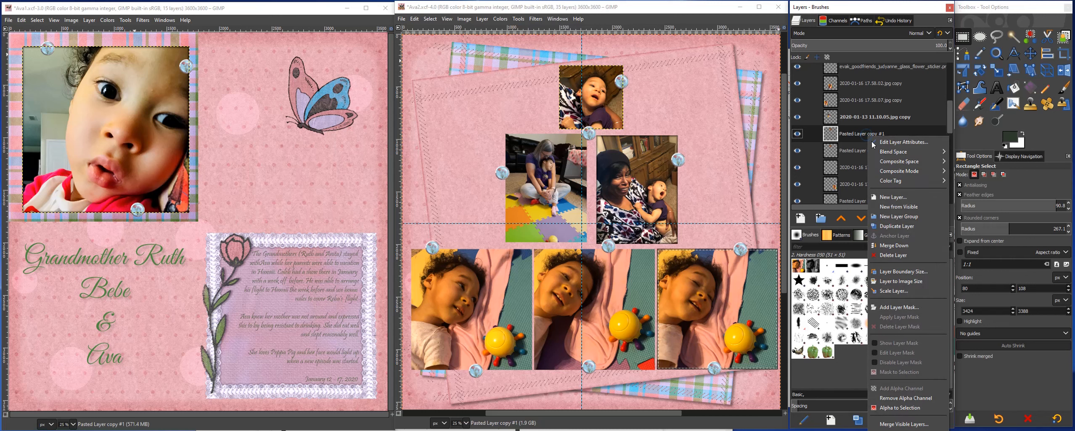
pyautogui.click(429, 18)
pyautogui.click(442, 105)
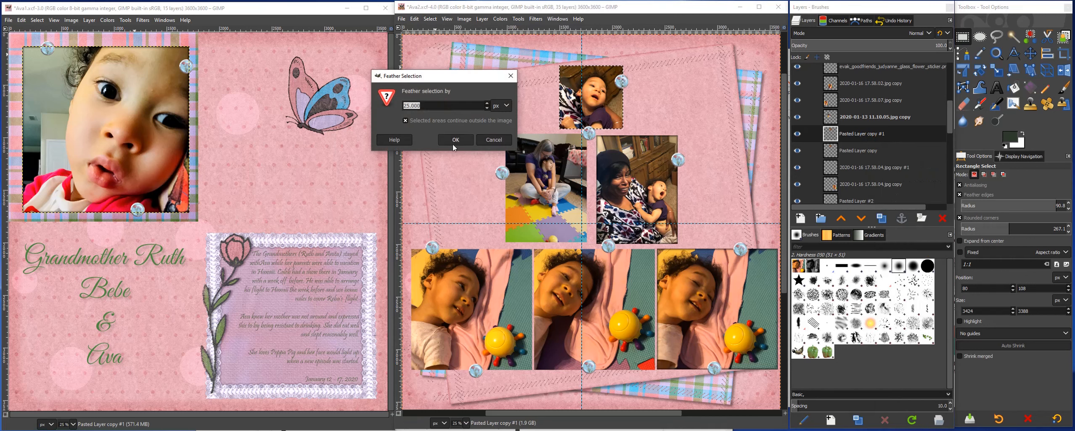
pyautogui.click(455, 139)
# Step: Shrink the topmost photo's selection, cut out the copy's center, and set the copy's mode to Difference
pyautogui.click(430, 18)
pyautogui.click(442, 125)
pyautogui.click(459, 158)
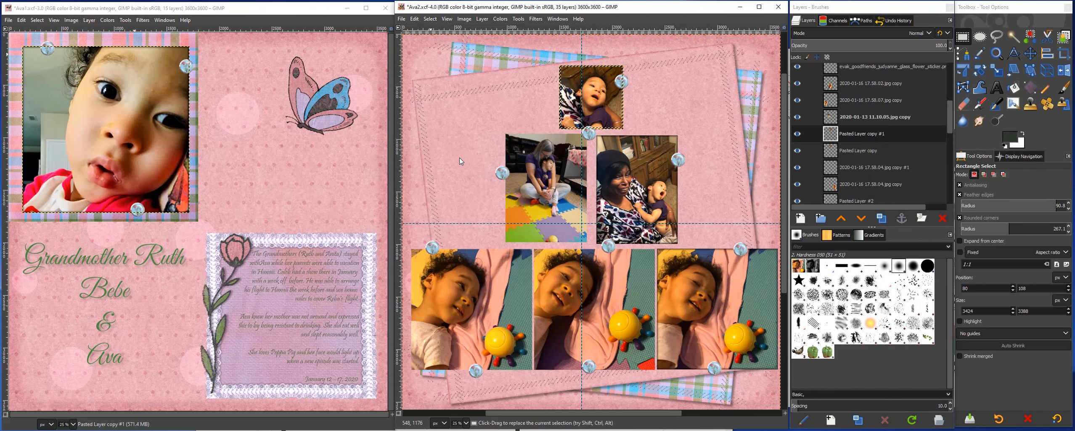
pyautogui.hotkey('ctrl', 'x')
pyautogui.click(864, 33)
pyautogui.click(827, 328)
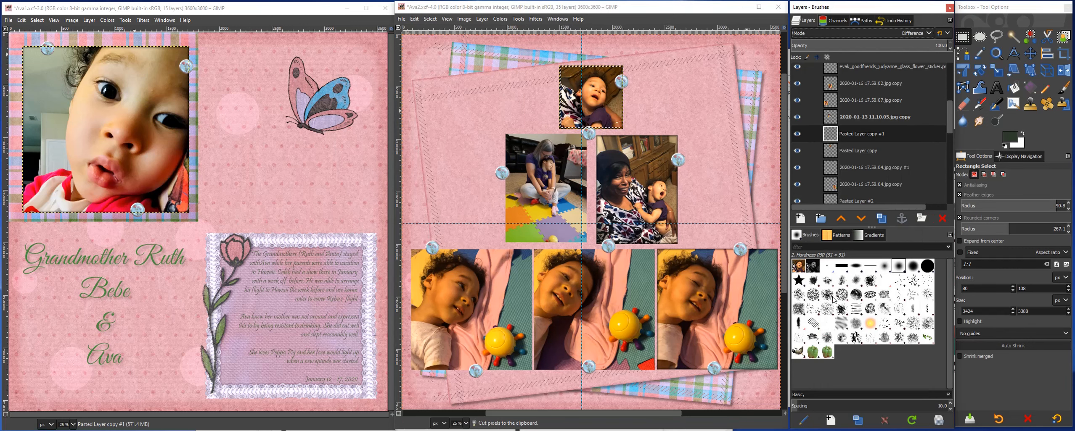
# Step: Duplicate the middle-row left photo 2020-01-13 11.10.05.jpg, select the copy's outline from its alpha, and feather the selection by 25 px
pyautogui.click(848, 120)
pyautogui.click(881, 219)
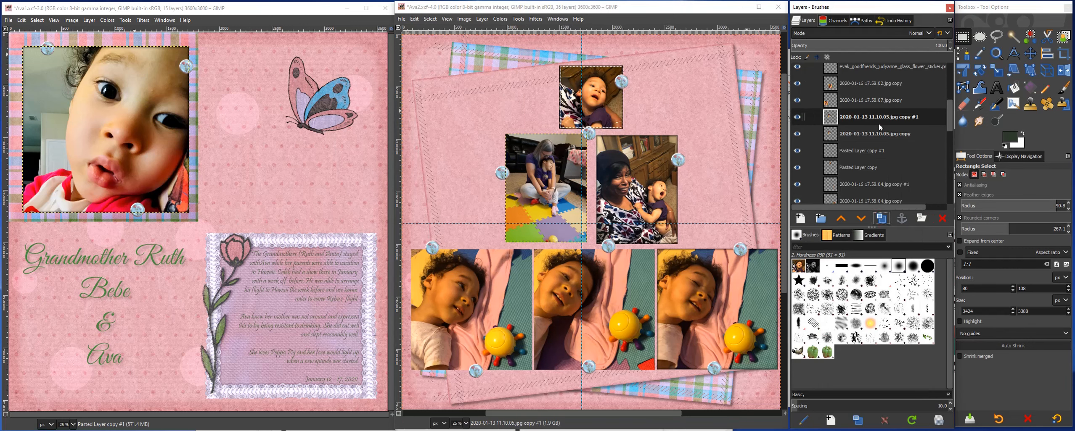
pyautogui.rightClick(878, 124)
pyautogui.click(922, 390)
pyautogui.click(430, 19)
pyautogui.click(444, 105)
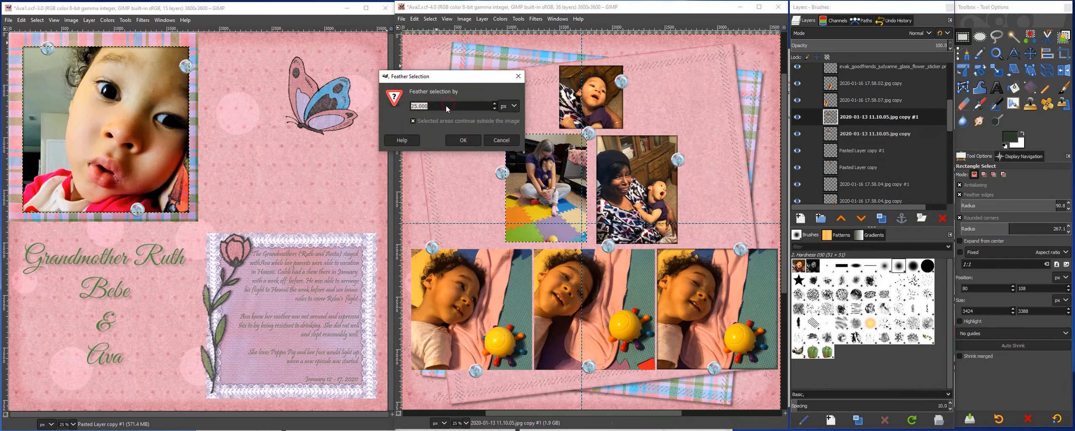
pyautogui.click(466, 139)
# Step: Try to shrink the selection on the middle-row left photo's copy and cut out the copy's center
pyautogui.click(429, 19)
pyautogui.click(442, 124)
pyautogui.click(472, 158)
pyautogui.hotkey('ctrl', 'x')
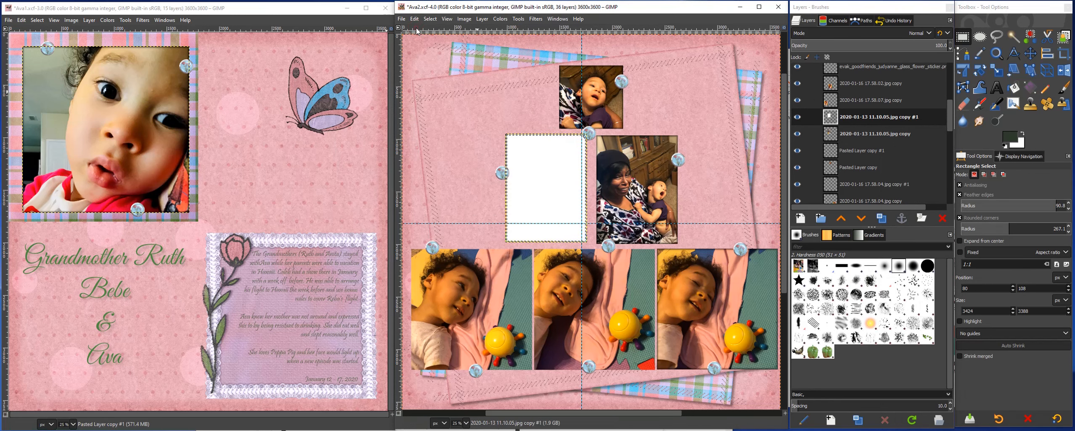
pyautogui.click(797, 118)
pyautogui.click(797, 117)
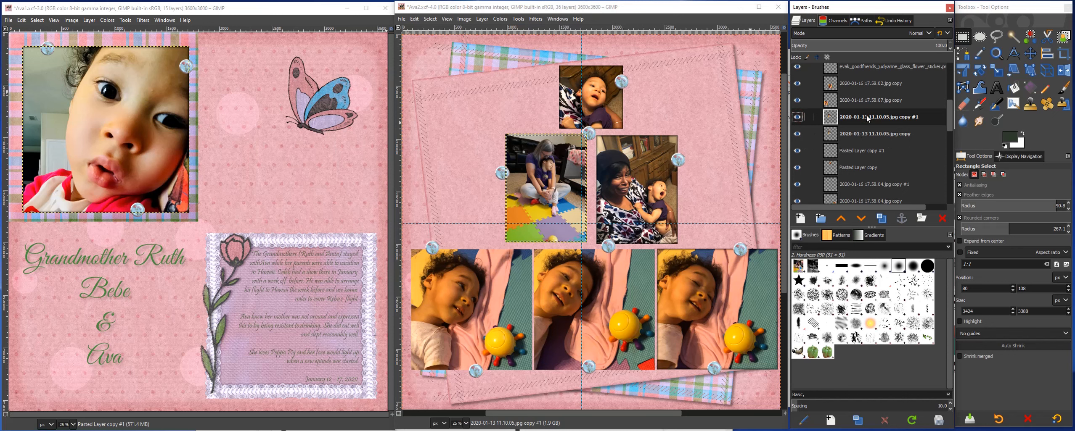
# Step: Retry cutting out the center of the middle-row left photo's copy and undo the cut
pyautogui.click(430, 19)
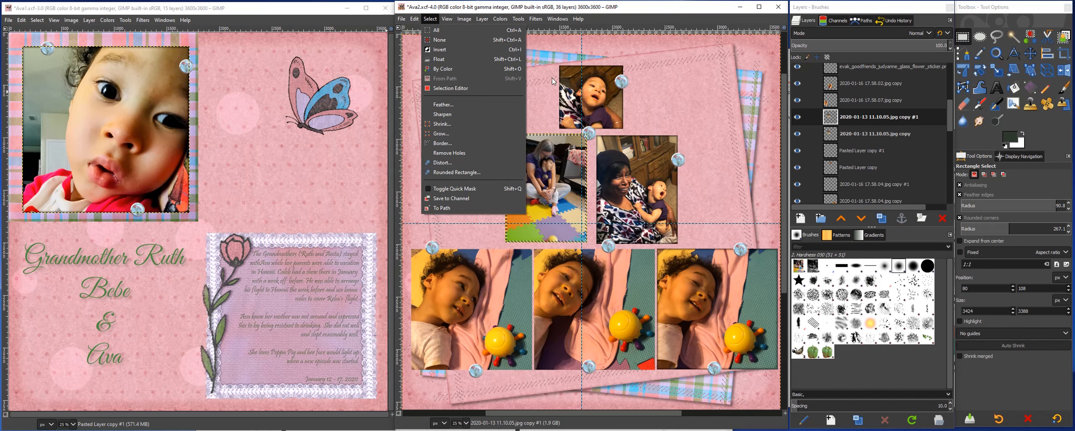
pyautogui.press('Escape')
pyautogui.hotkey('ctrl', 'x')
pyautogui.click(415, 19)
pyautogui.click(426, 30)
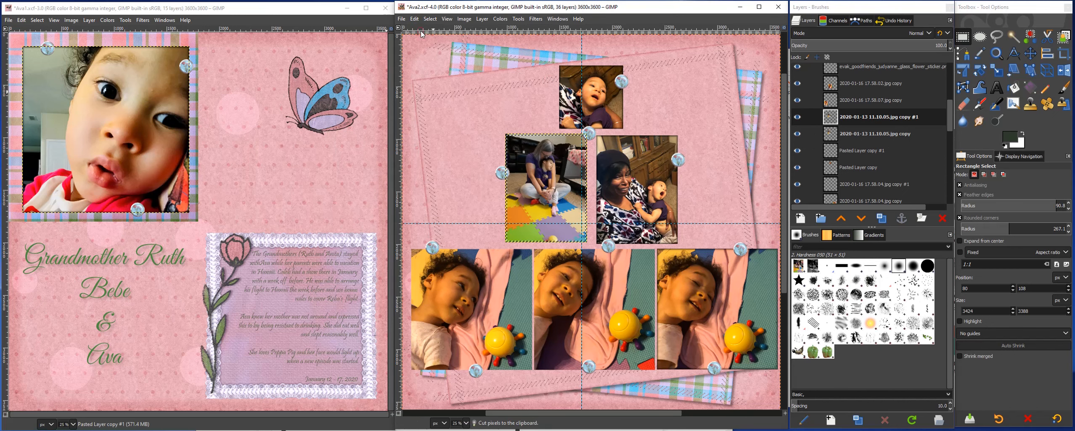
# Step: Duplicate the bottom-row left photo 2020-01-16 17.58.07.jpg, select the copy's outline from its alpha, and feather the selection
pyautogui.click(857, 101)
pyautogui.click(881, 218)
pyautogui.rightClick(864, 107)
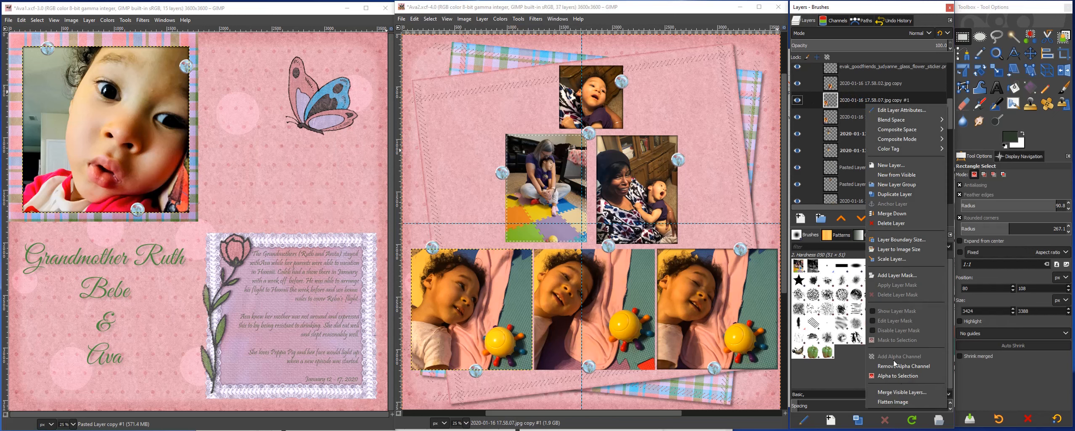
pyautogui.click(893, 361)
pyautogui.click(430, 19)
pyautogui.click(439, 105)
pyautogui.click(453, 139)
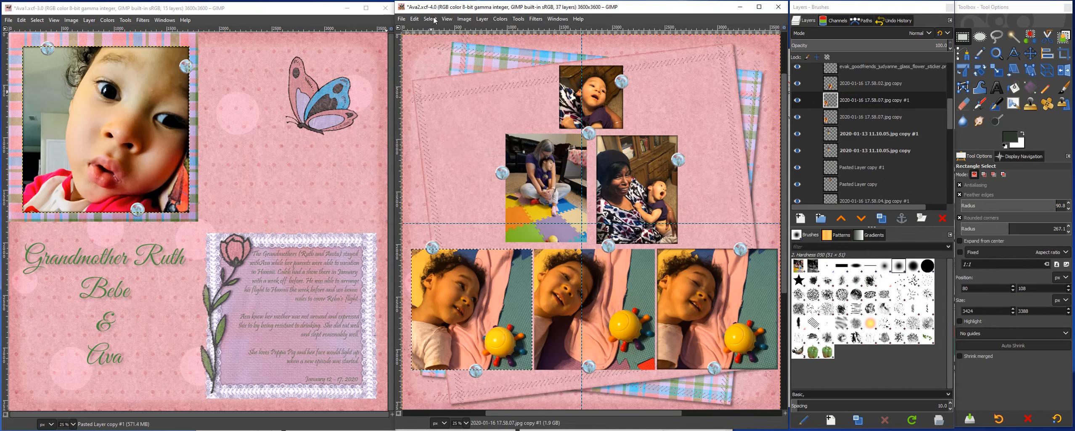
# Step: Shrink the bottom-row left photo's selection, cut out the copy's center, and change the copy's blend mode
pyautogui.click(430, 19)
pyautogui.click(440, 124)
pyautogui.click(455, 161)
pyautogui.hotkey('ctrl', 'x')
pyautogui.rightClick(863, 105)
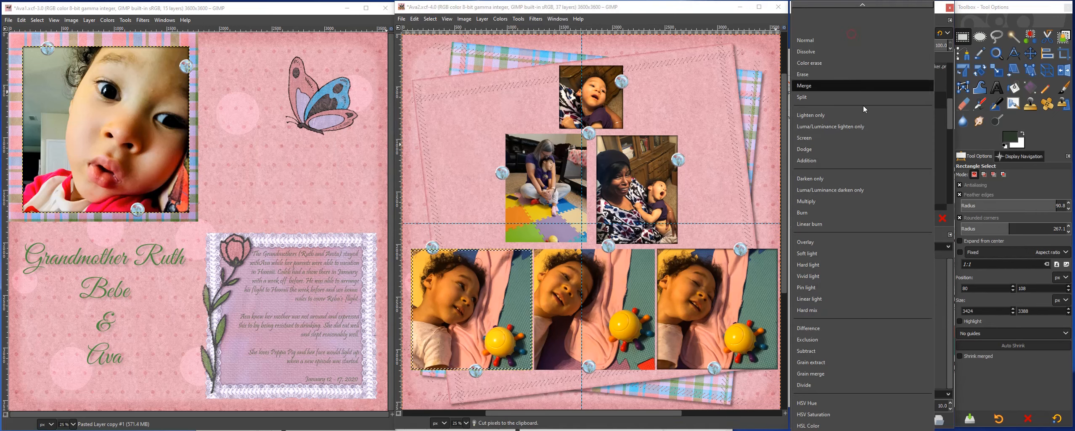
pyautogui.click(894, 360)
pyautogui.hotkey('ctrl', ',')
pyautogui.hotkey('ctrl', 'shift', 'a')
# Step: Duplicate the bottom-row center photo 2020-01-16 17.58.02.jpg, select the copy's outline from its alpha, and feather the selection
pyautogui.click(874, 84)
pyautogui.click(881, 218)
pyautogui.rightClick(852, 100)
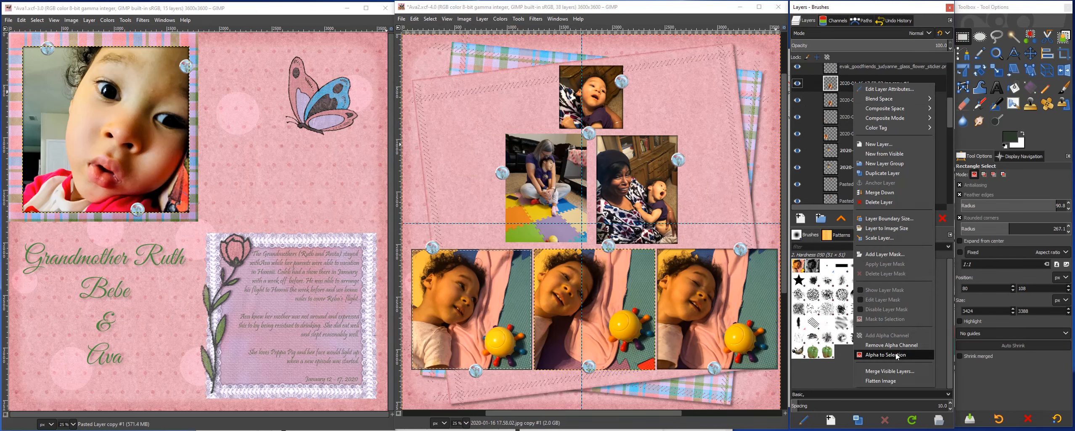
pyautogui.click(895, 353)
pyautogui.click(430, 18)
pyautogui.click(439, 105)
pyautogui.click(453, 139)
# Step: Shrink the bottom-row center photo's selection by 10 px, cut out the copy's center, and set the copy's mode to Difference
pyautogui.click(429, 19)
pyautogui.click(441, 124)
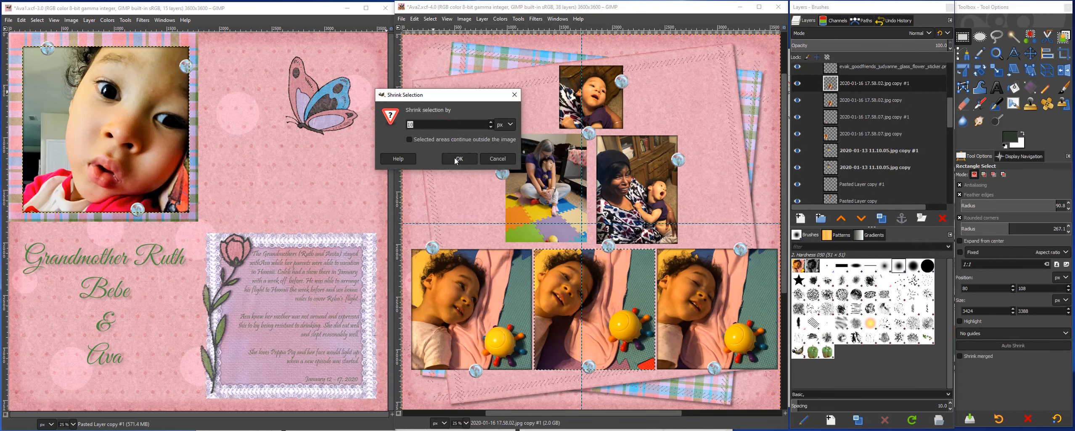
pyautogui.click(453, 157)
pyautogui.hotkey('ctrl', 'x')
pyautogui.click(844, 34)
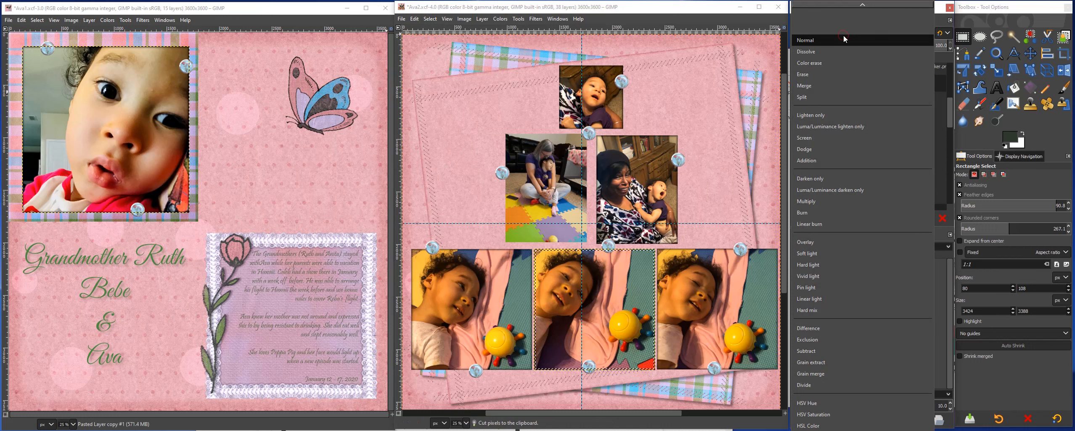
pyautogui.click(831, 352)
# Step: Return to the copy of the middle-row left photo, select its outline from its alpha, and feather the selection
pyautogui.click(866, 168)
pyautogui.click(870, 153)
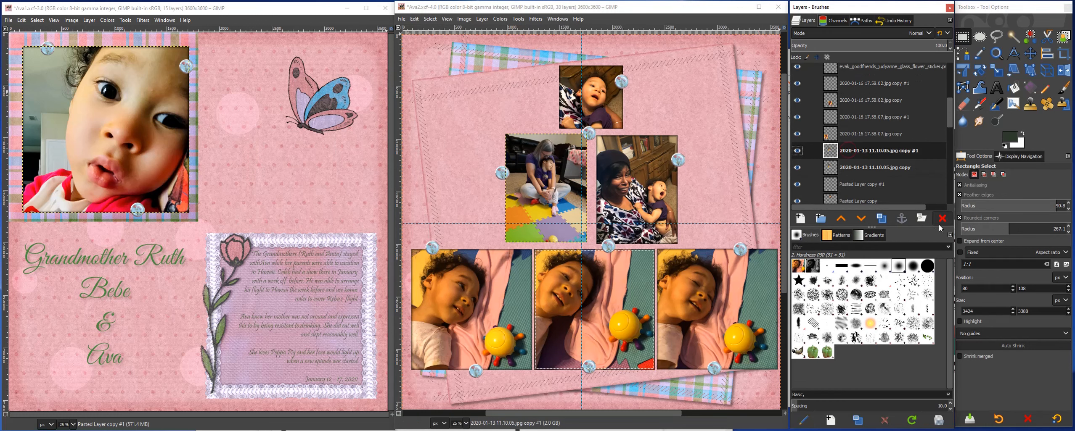
pyautogui.rightClick(870, 152)
pyautogui.click(912, 252)
pyautogui.click(429, 19)
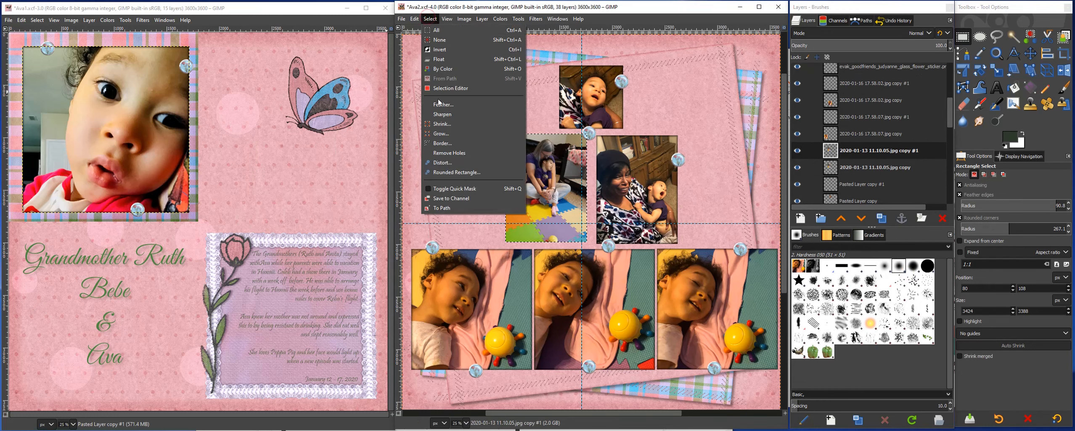
pyautogui.click(441, 104)
pyautogui.click(459, 141)
# Step: Shrink the feathered selection around the copy of the middle-row left photo
pyautogui.click(430, 19)
pyautogui.click(442, 123)
pyautogui.click(461, 161)
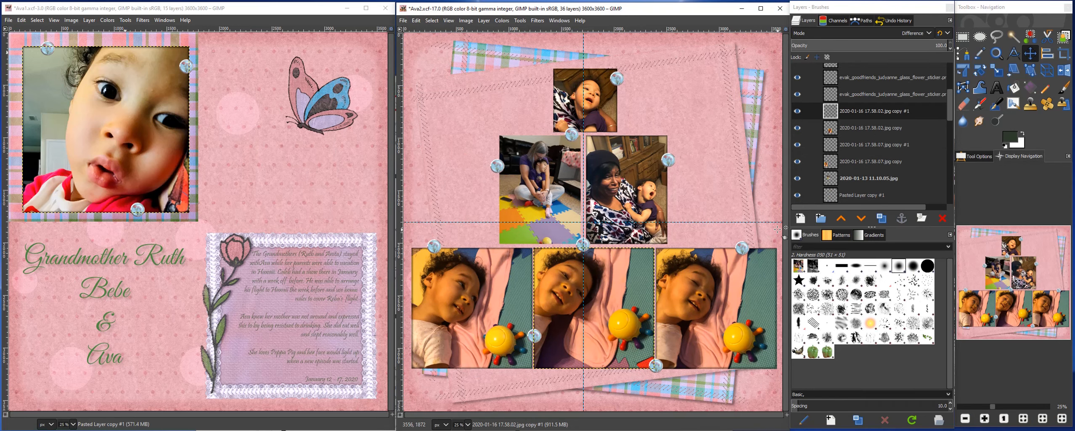
pyautogui.click(403, 20)
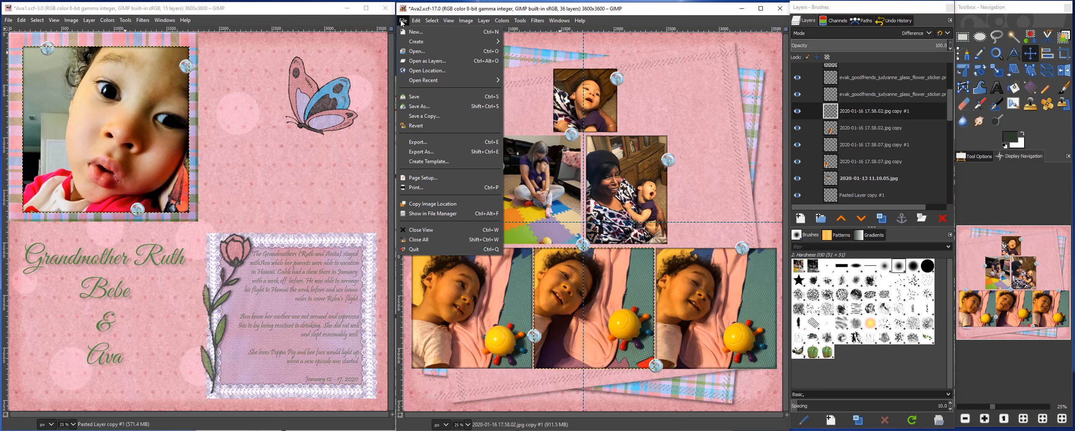
pyautogui.click(403, 20)
pyautogui.click(559, 21)
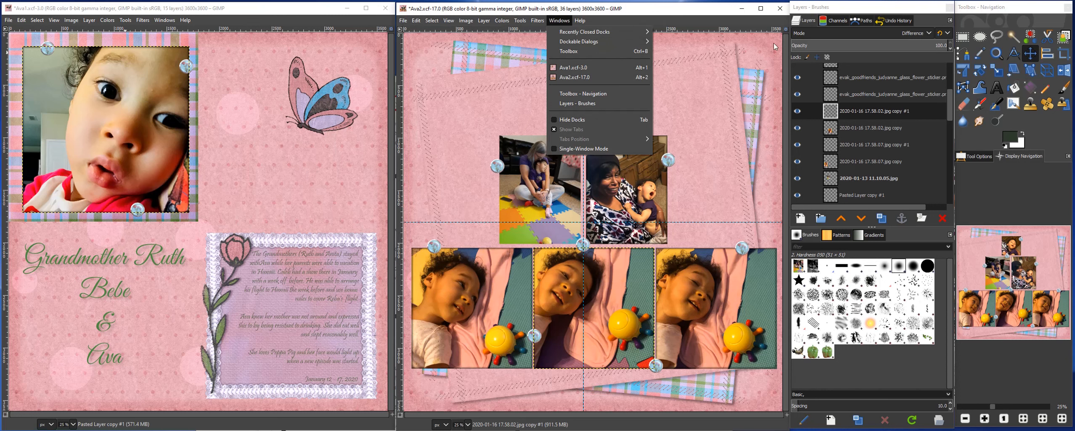
pyautogui.click(625, 14)
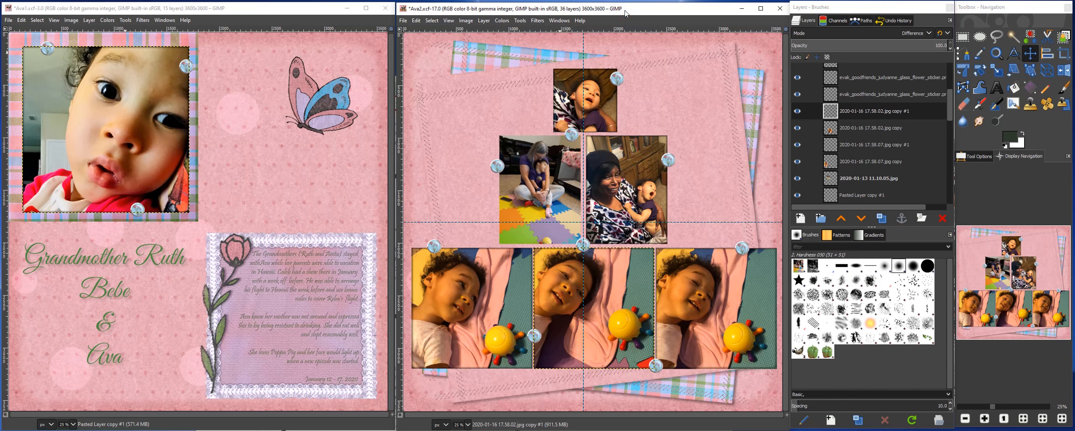